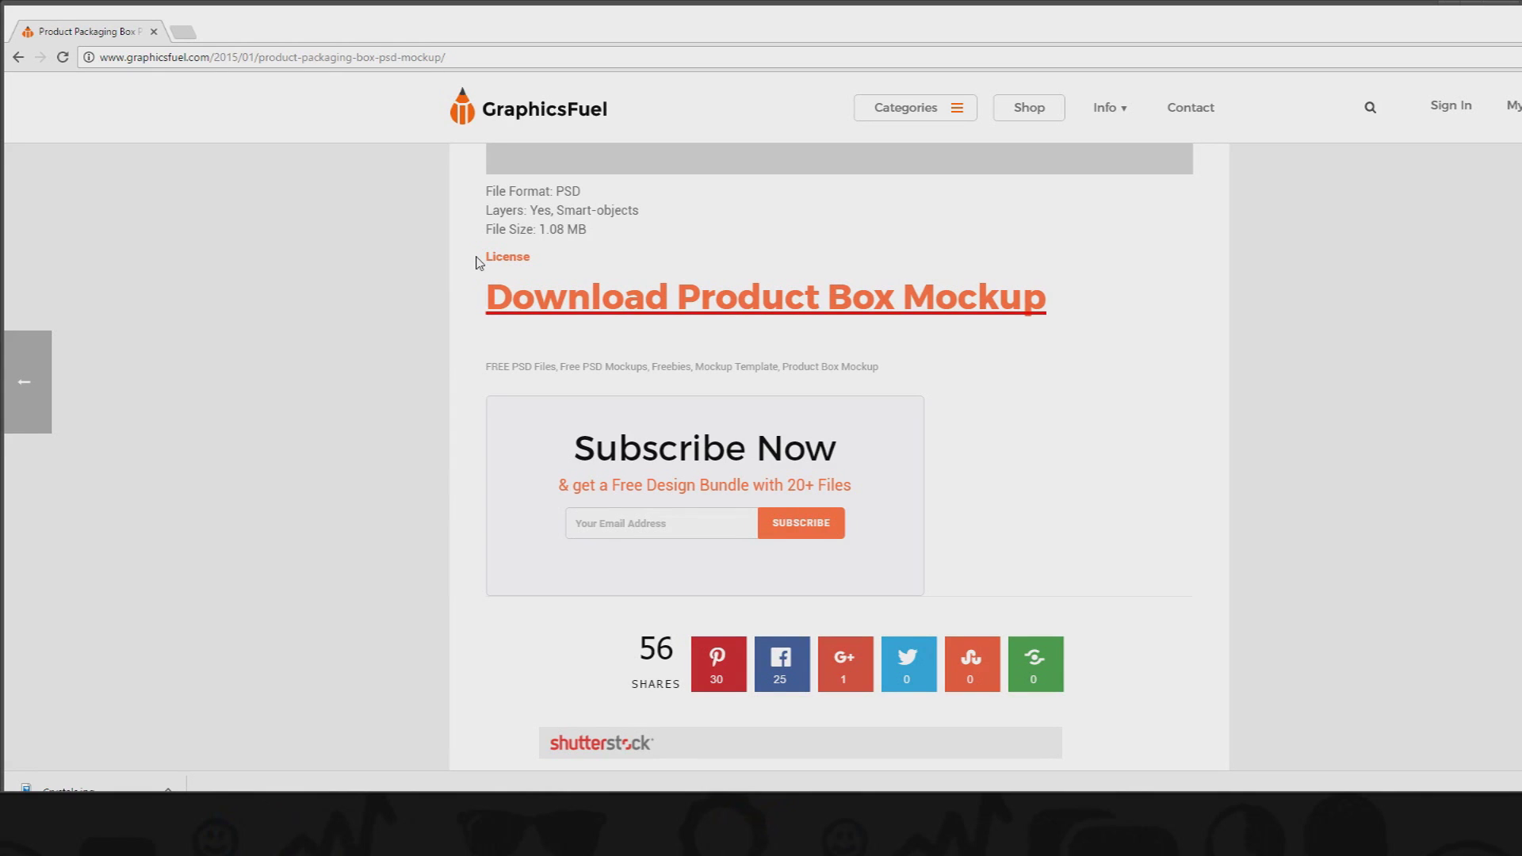
click(577, 303)
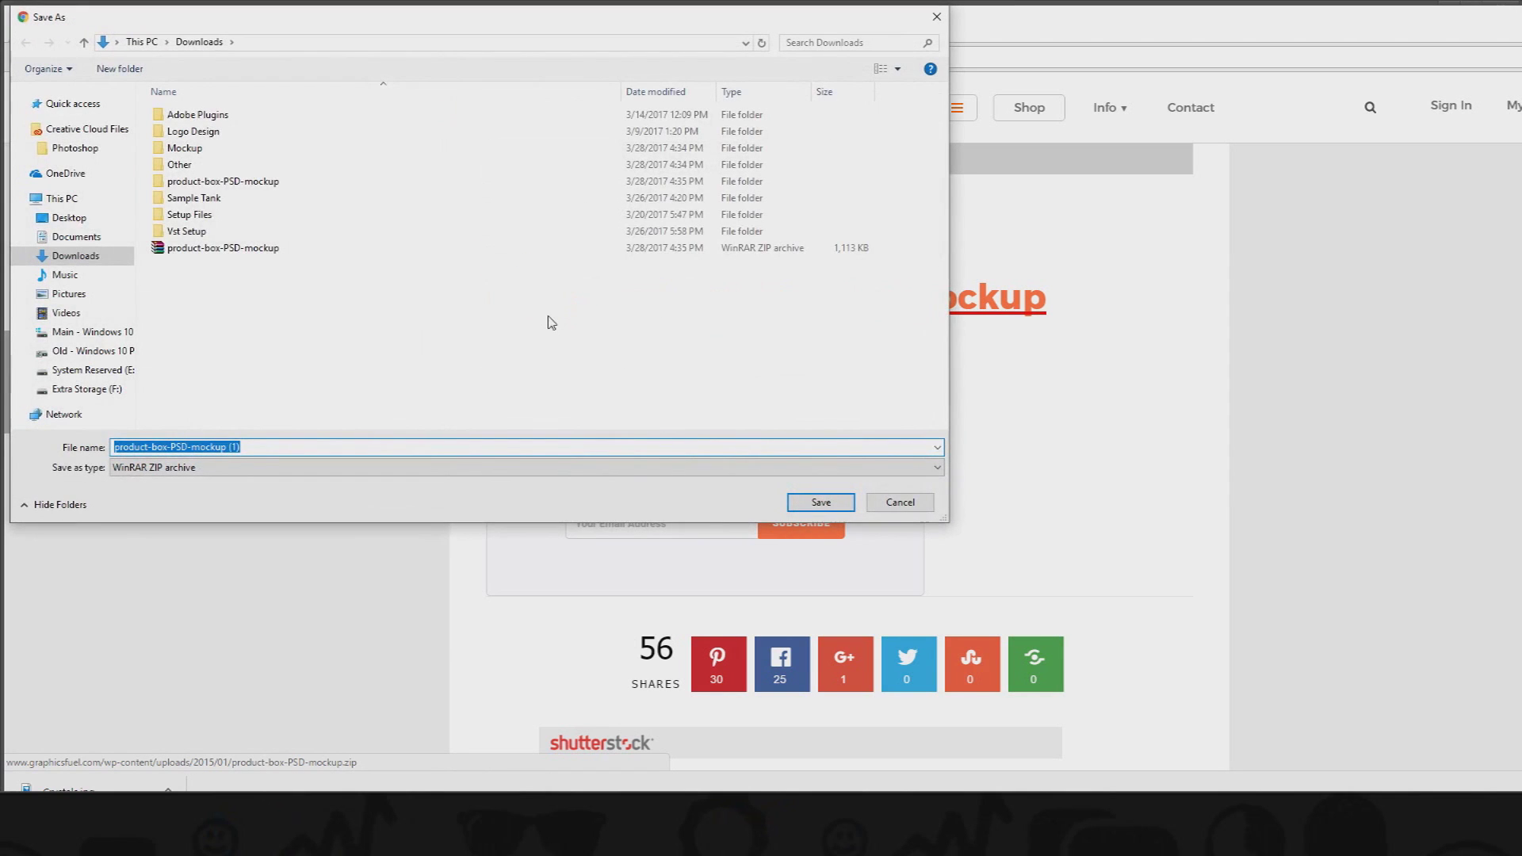
click(549, 323)
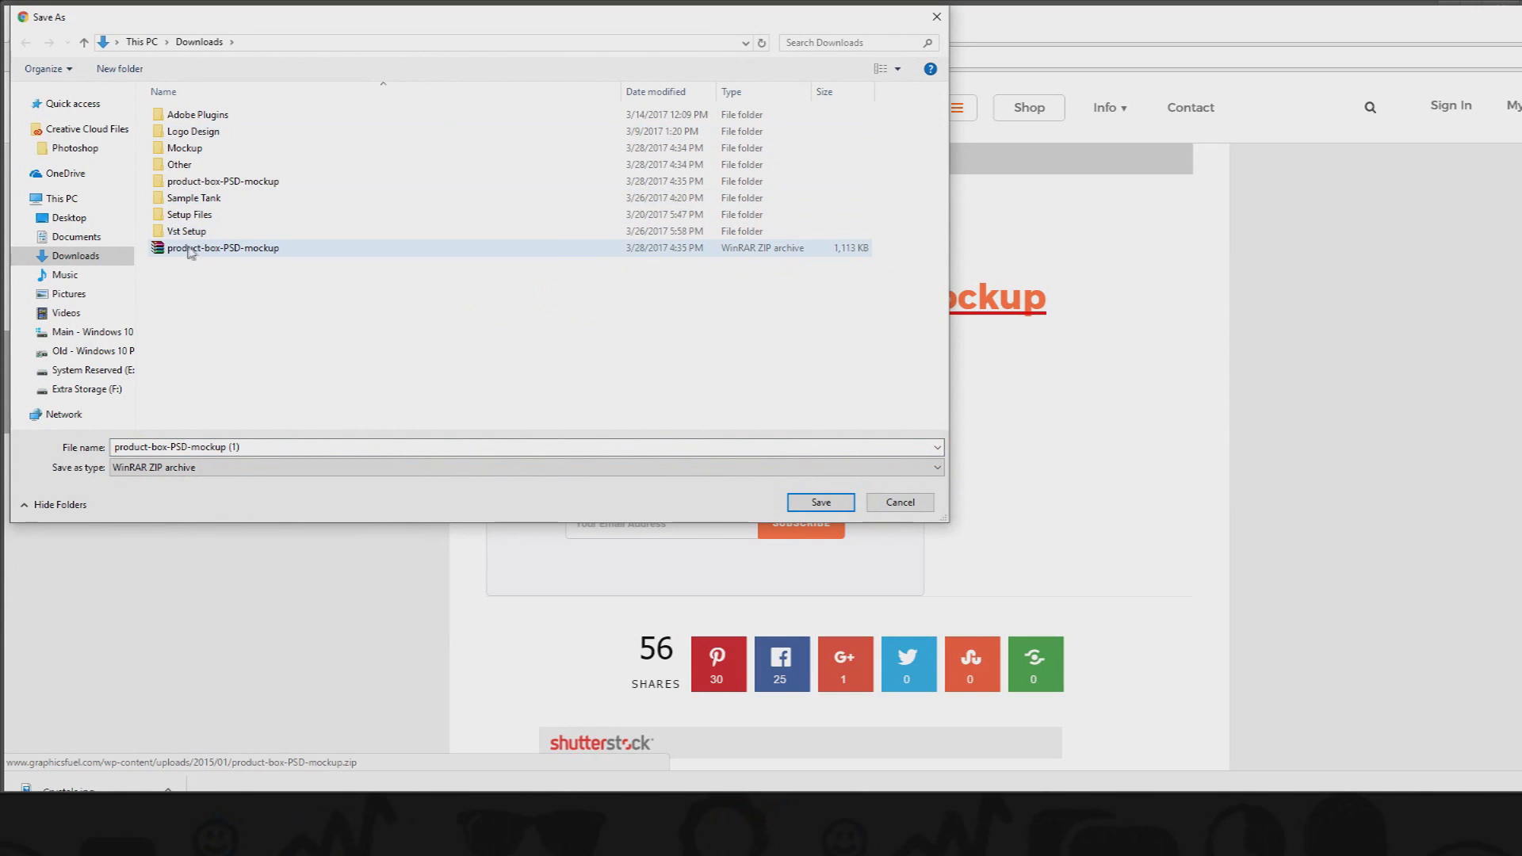
double_click(270, 184)
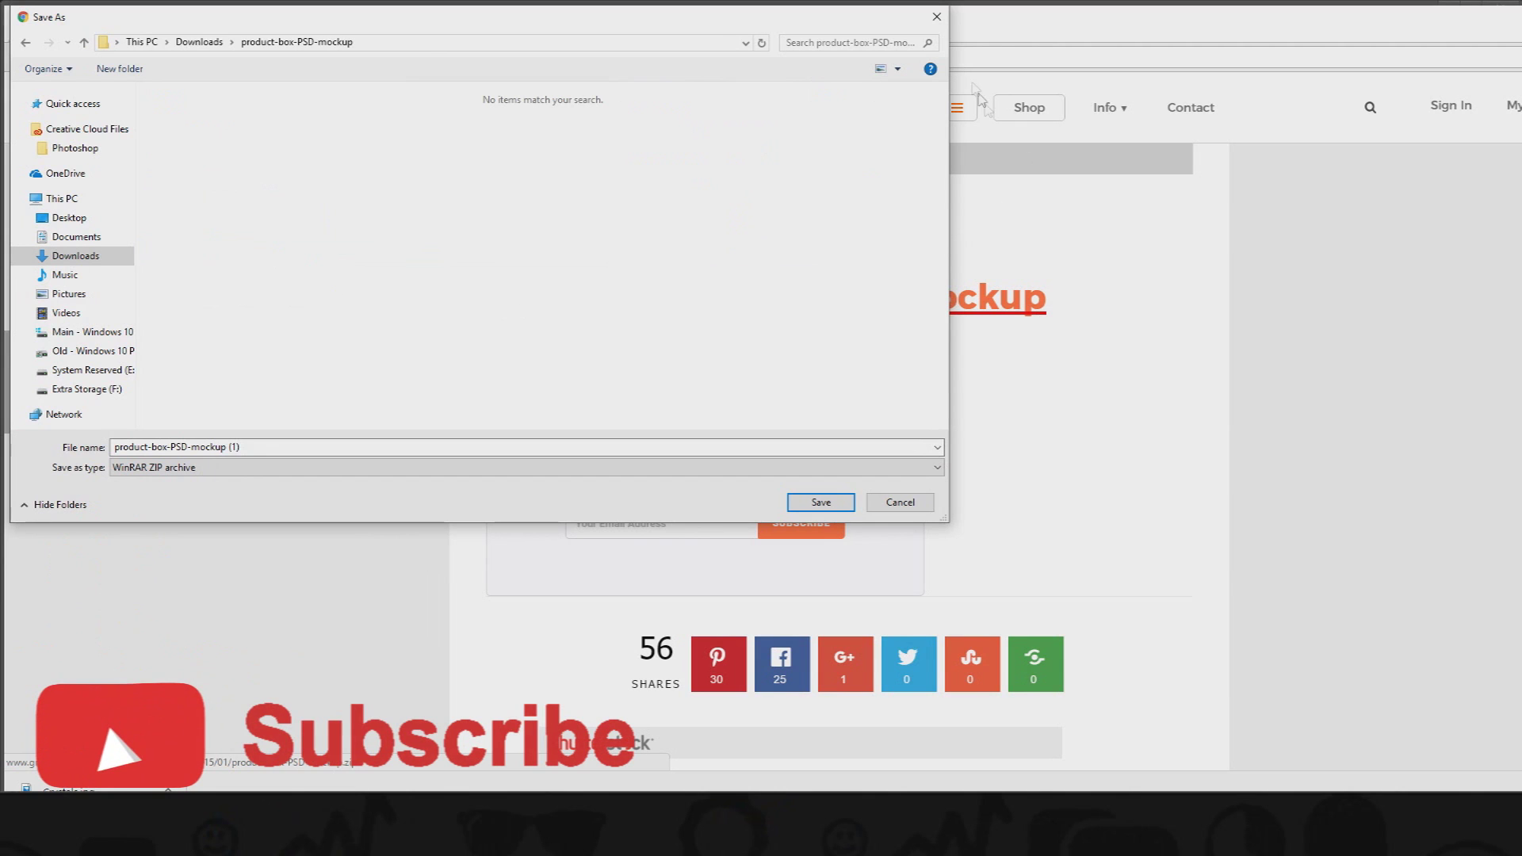
click(937, 17)
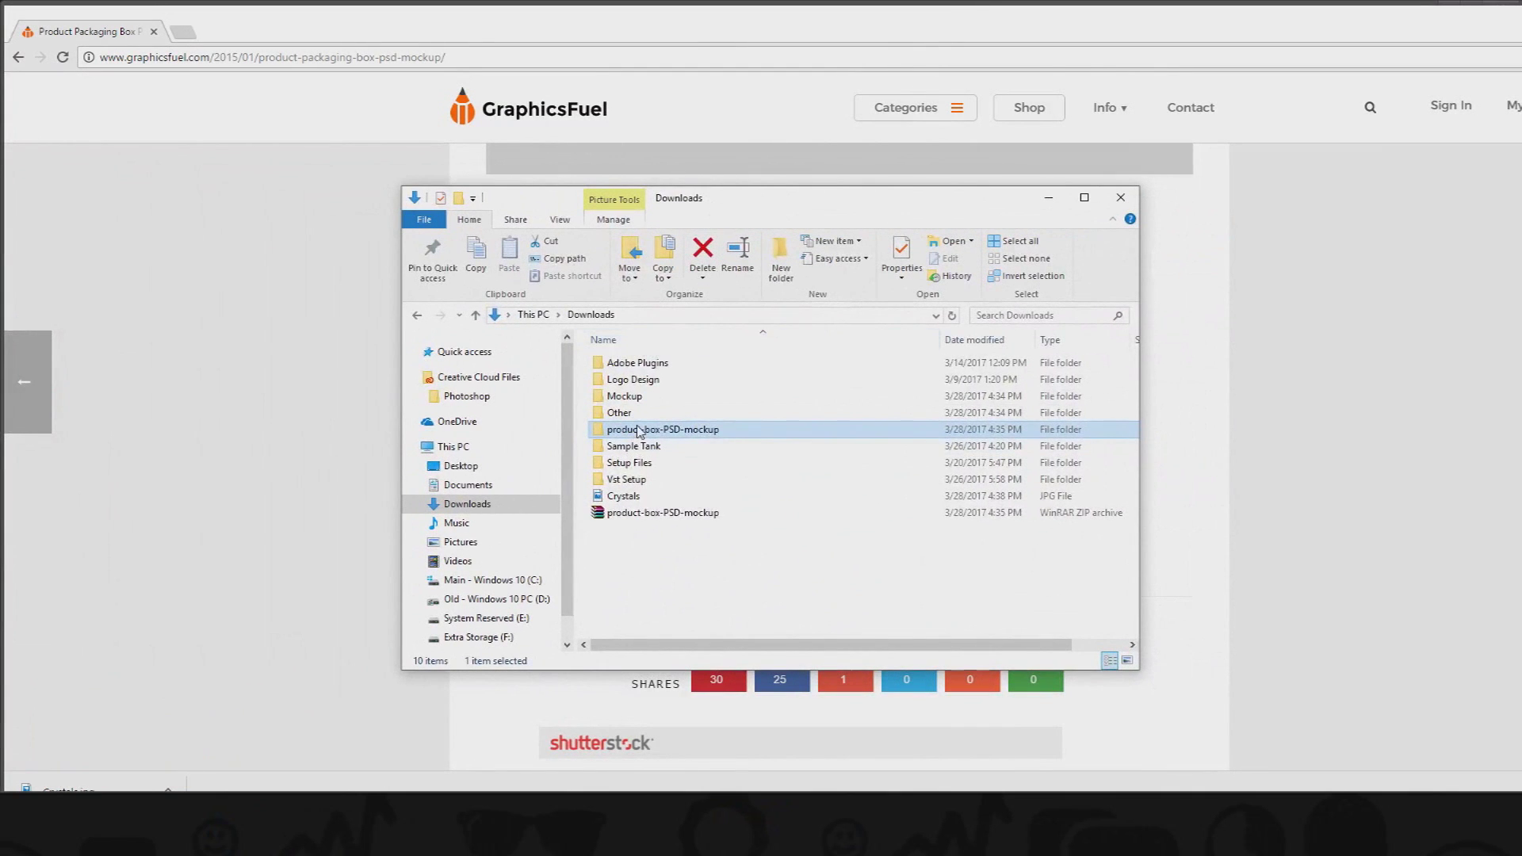
Open product-box-mockup.psd from the product-box-PSD-mockup folder in Downloads
double_click(643, 430)
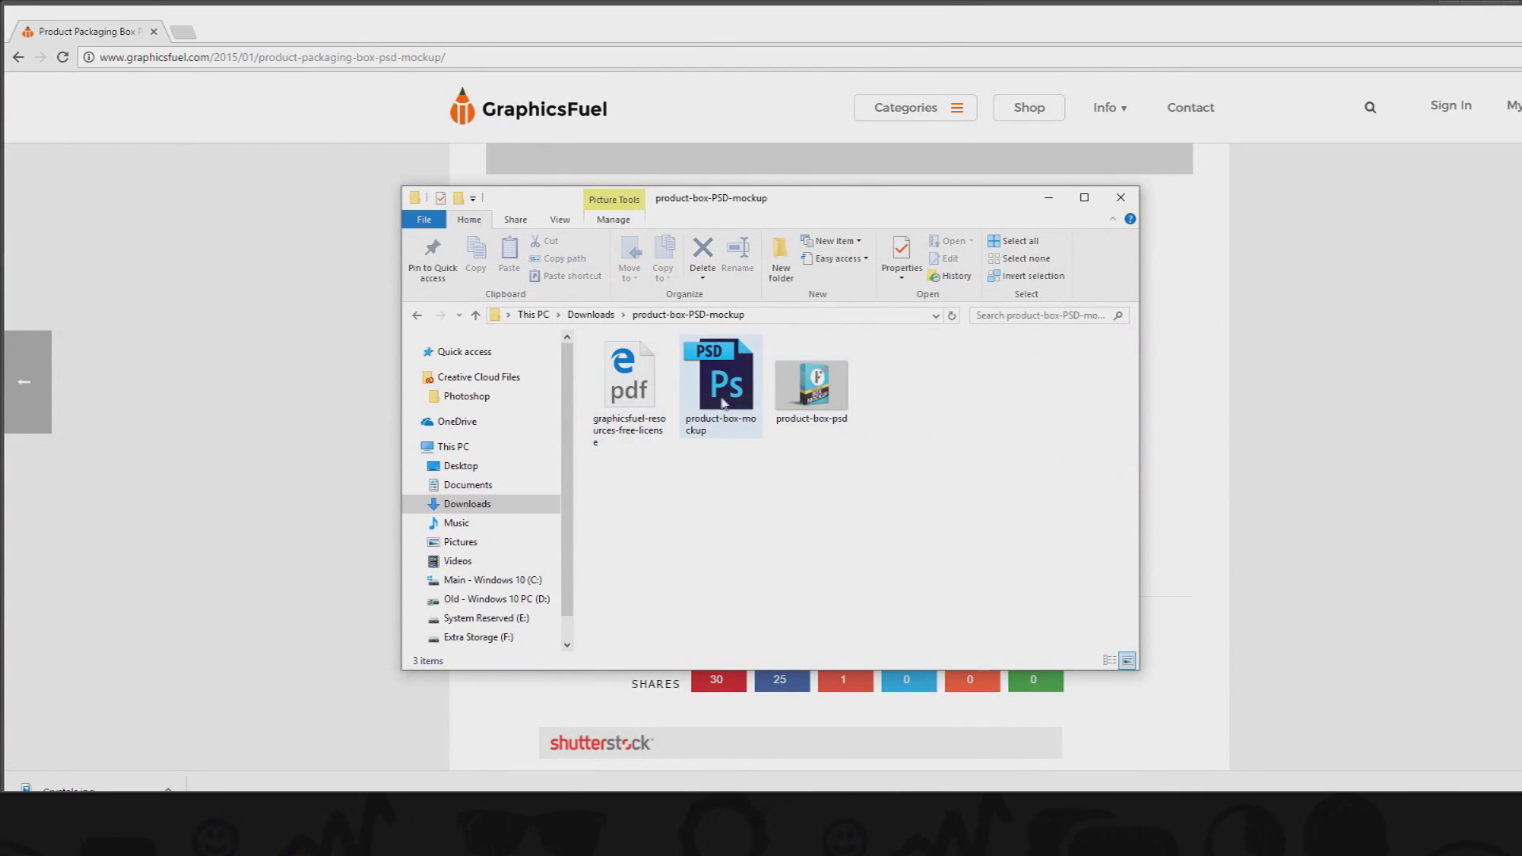
click(721, 405)
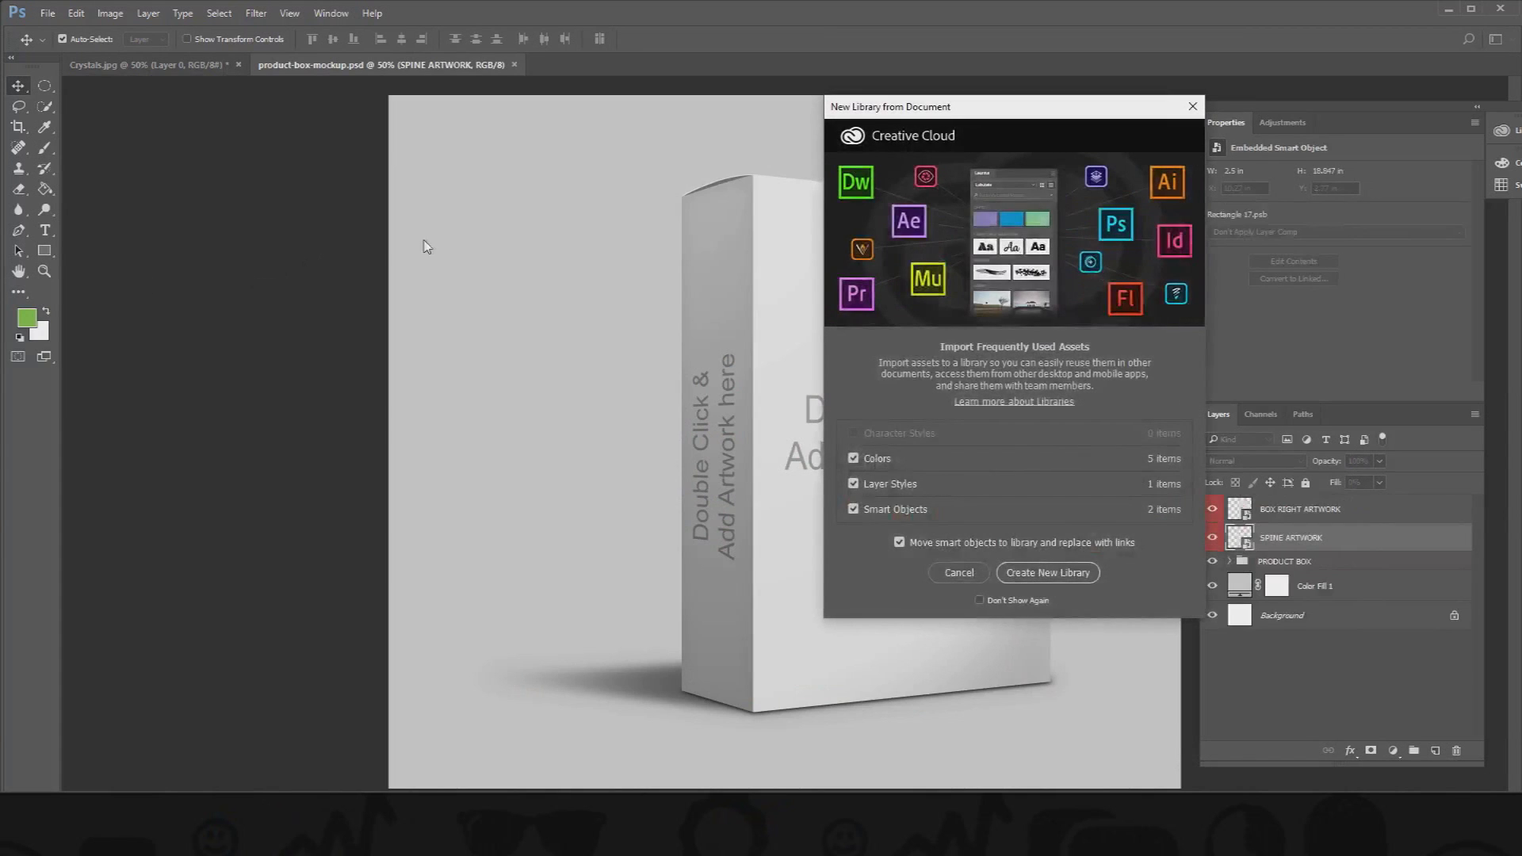
Cancel the New Library from Document prompt and inspect the layers, ending on BOX RIGHT ARTWORK
click(959, 573)
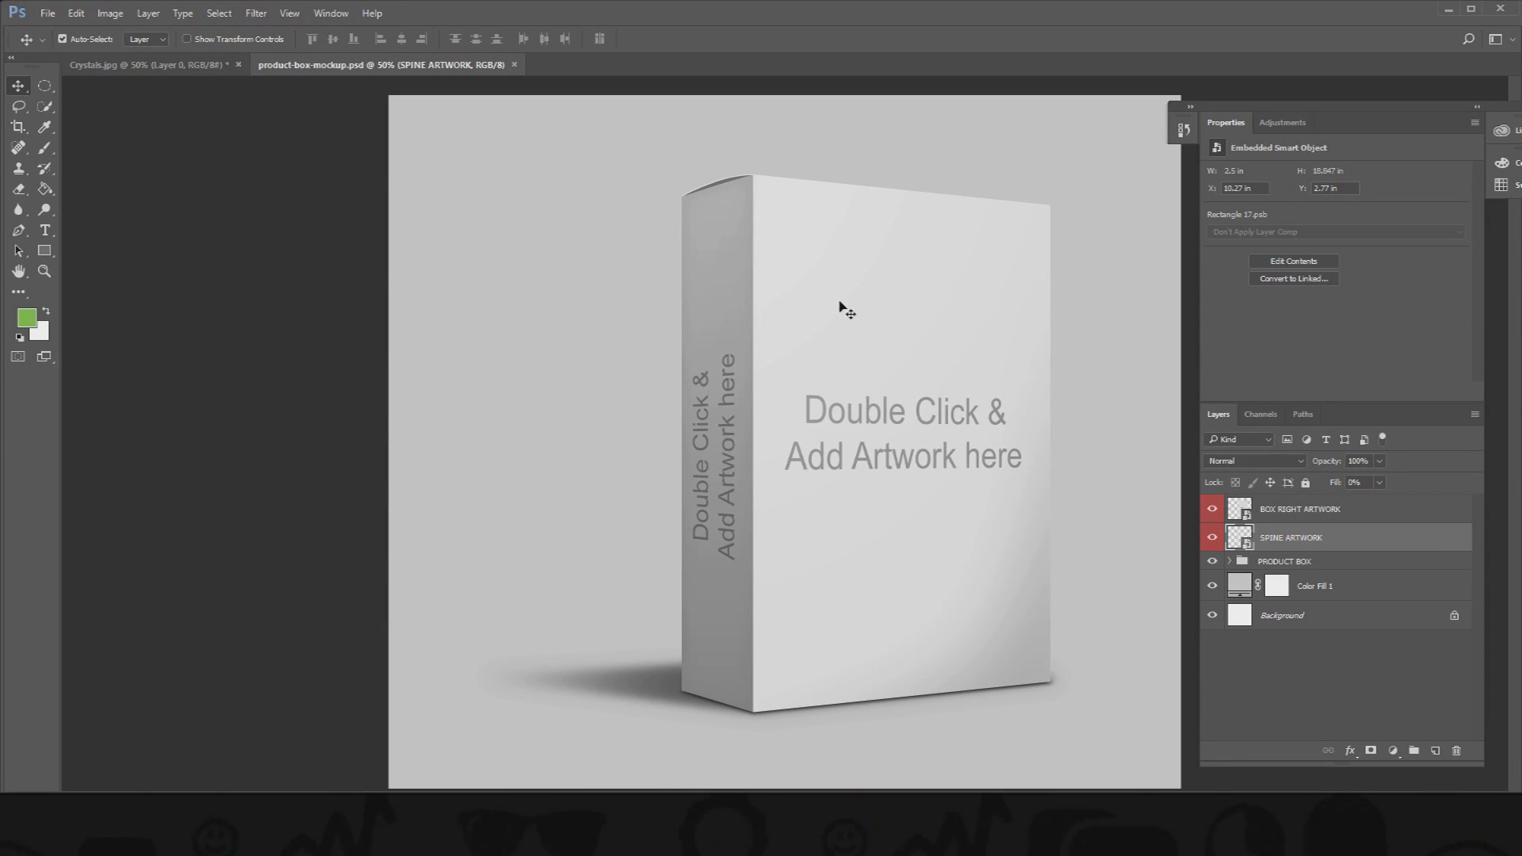
click(1360, 594)
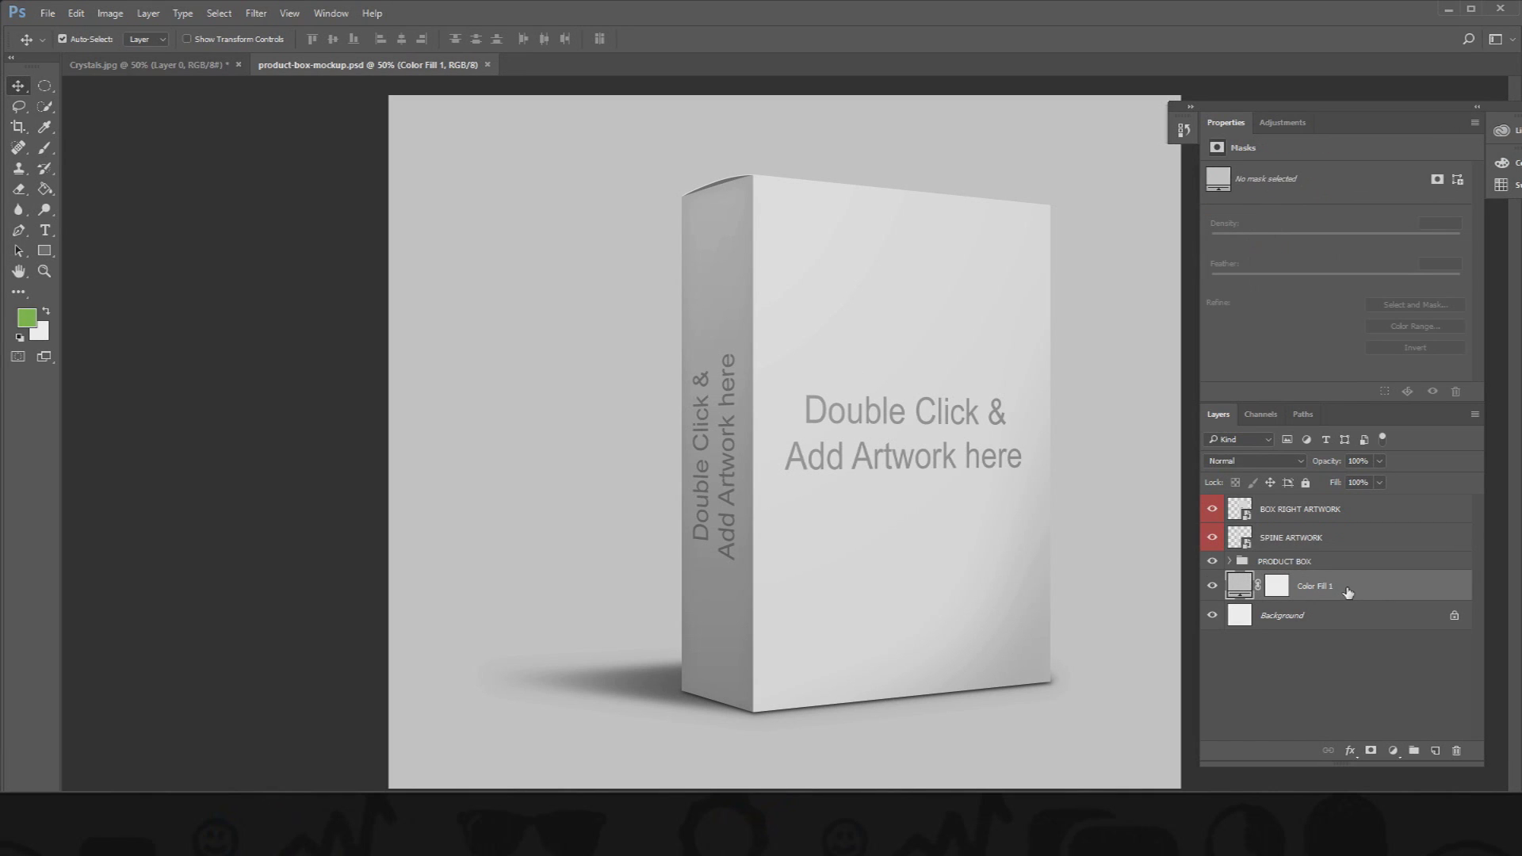
click(1321, 547)
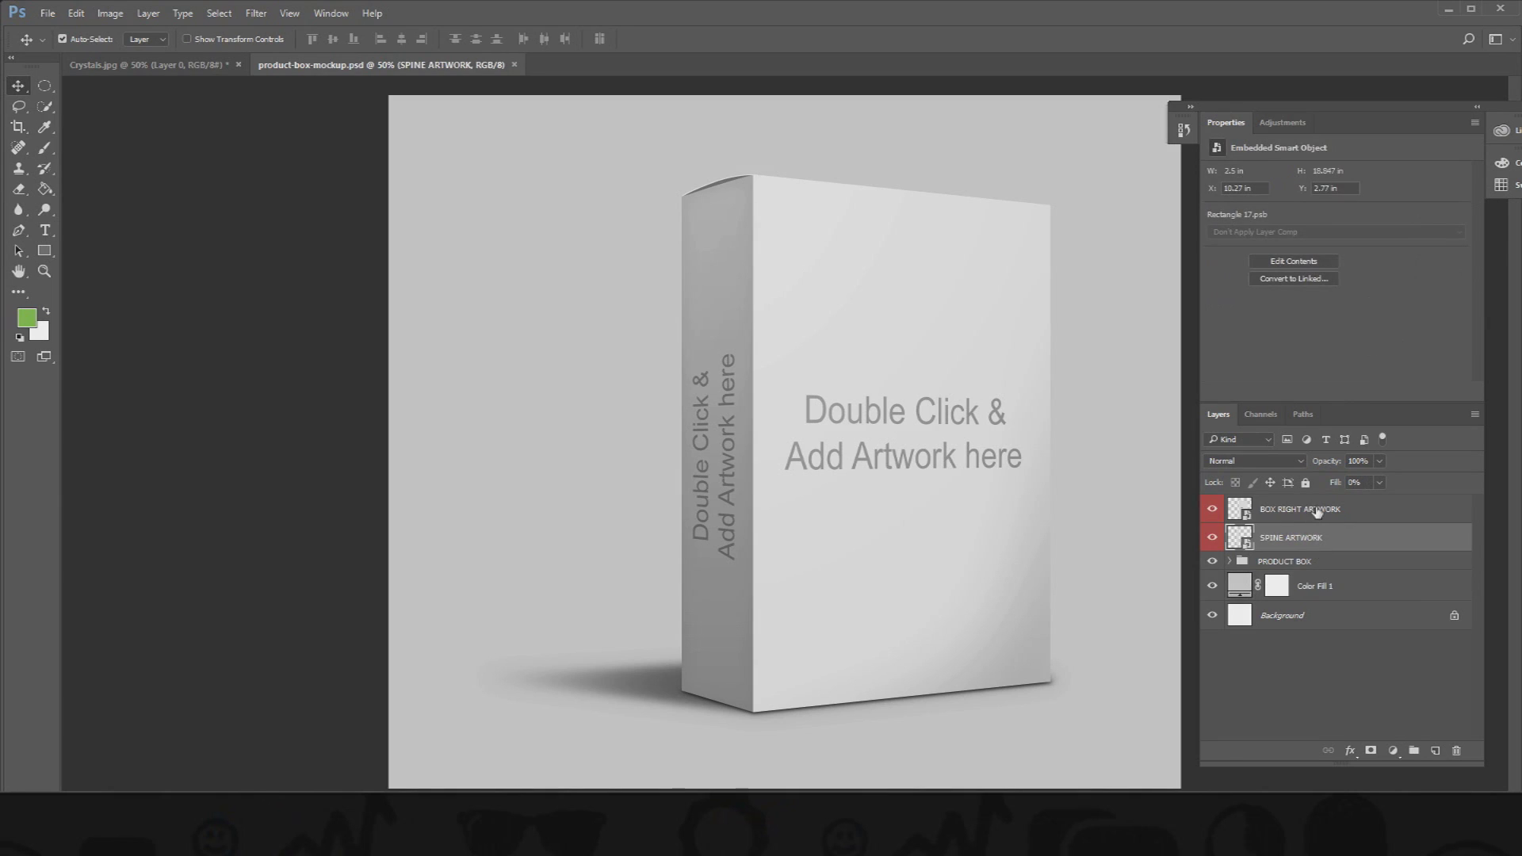
click(1319, 507)
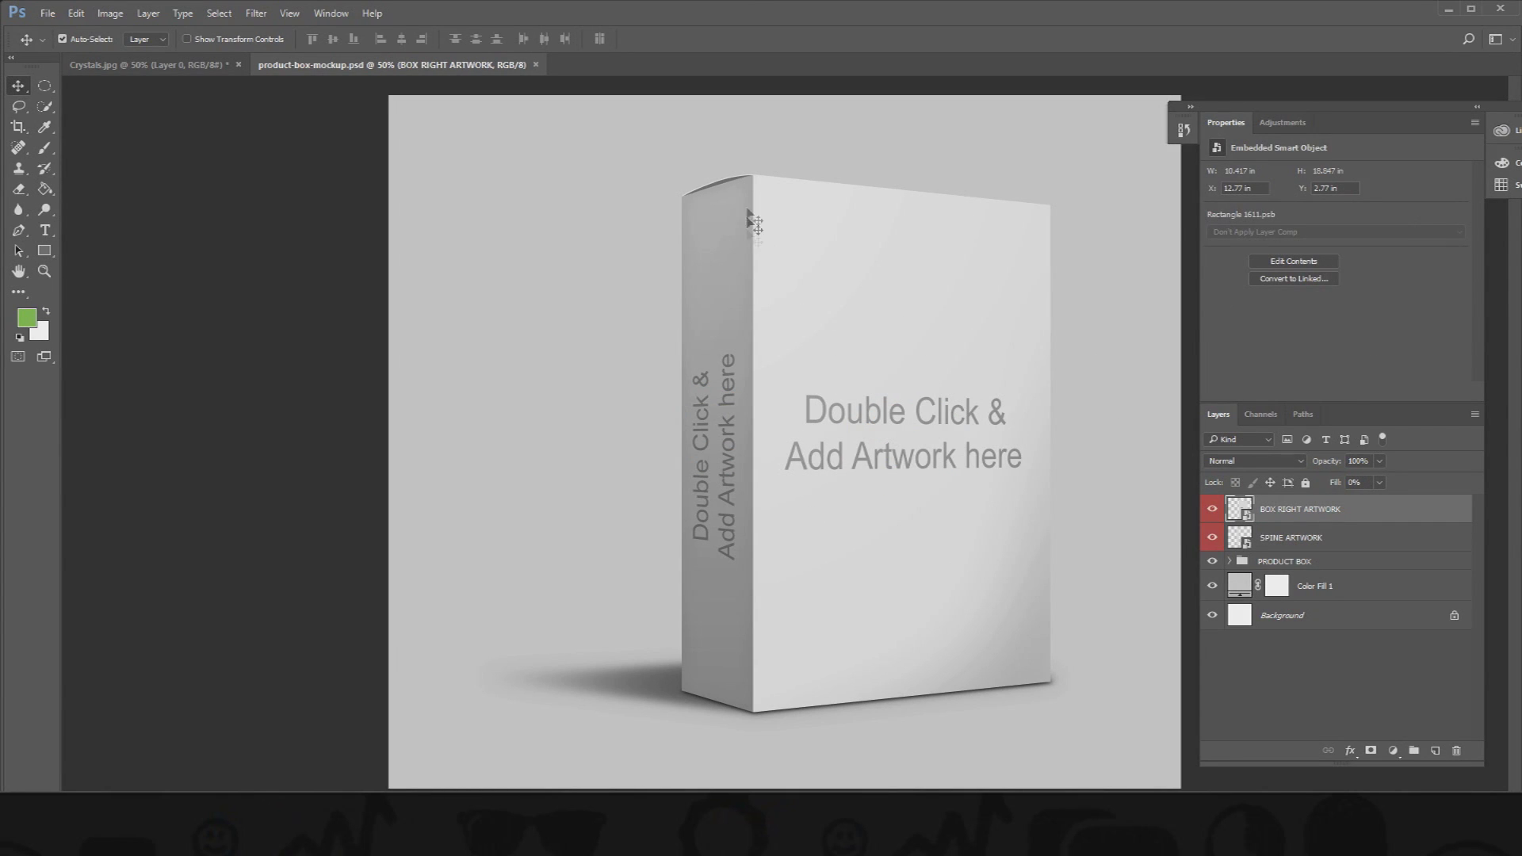
Select the BOX RIGHT ARTWORK layer for the box front
right_click(742, 533)
click(770, 271)
click(1300, 539)
click(1316, 509)
Edit BOX RIGHT ARTWORK's contents, delete the placeholder text, add an empty layer, then show Crystals.jpg
click(1290, 265)
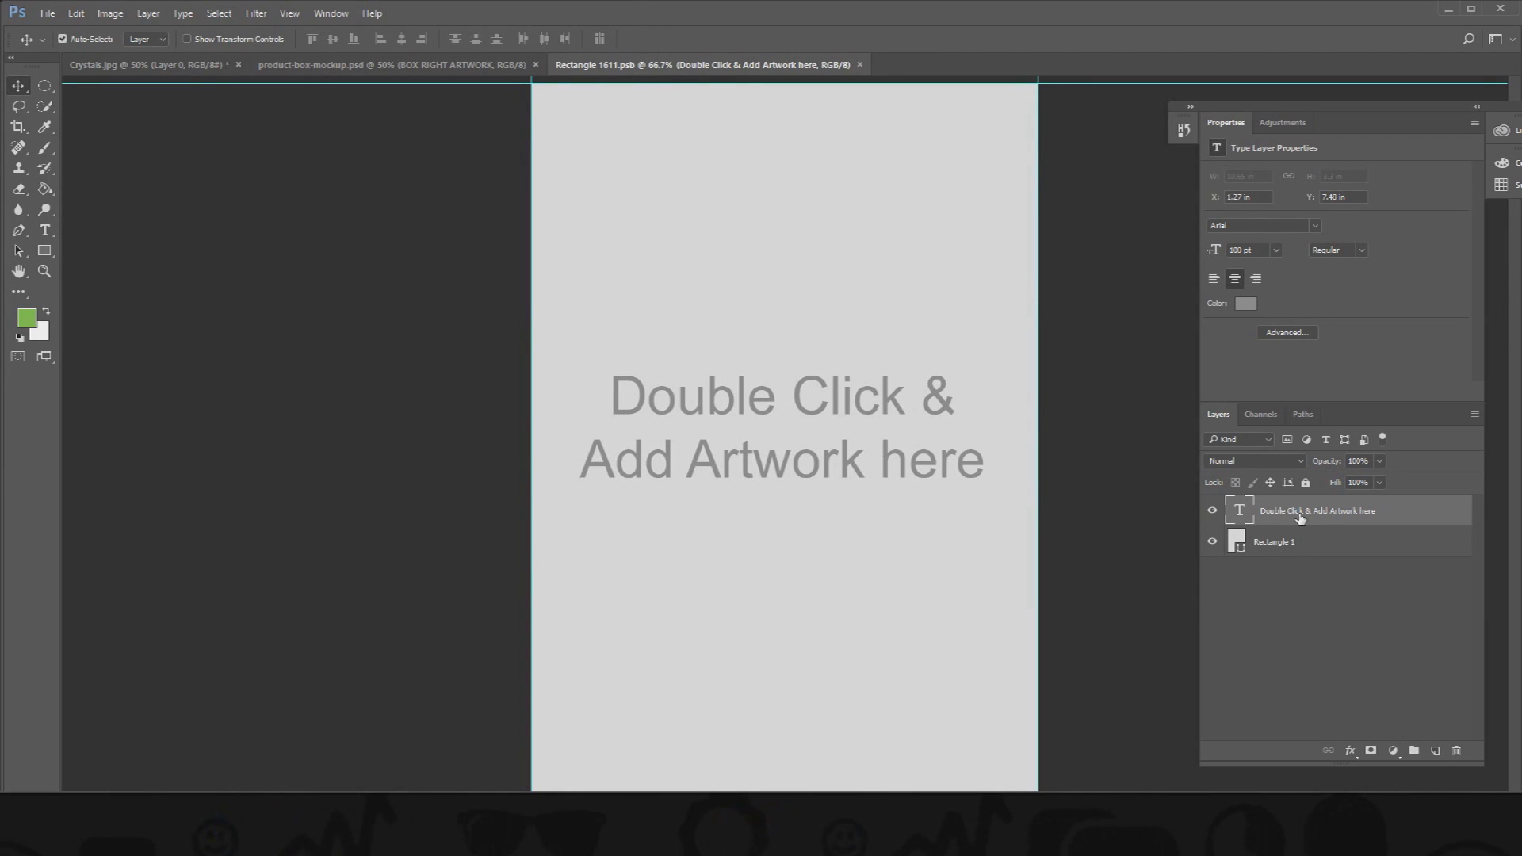
key(Delete)
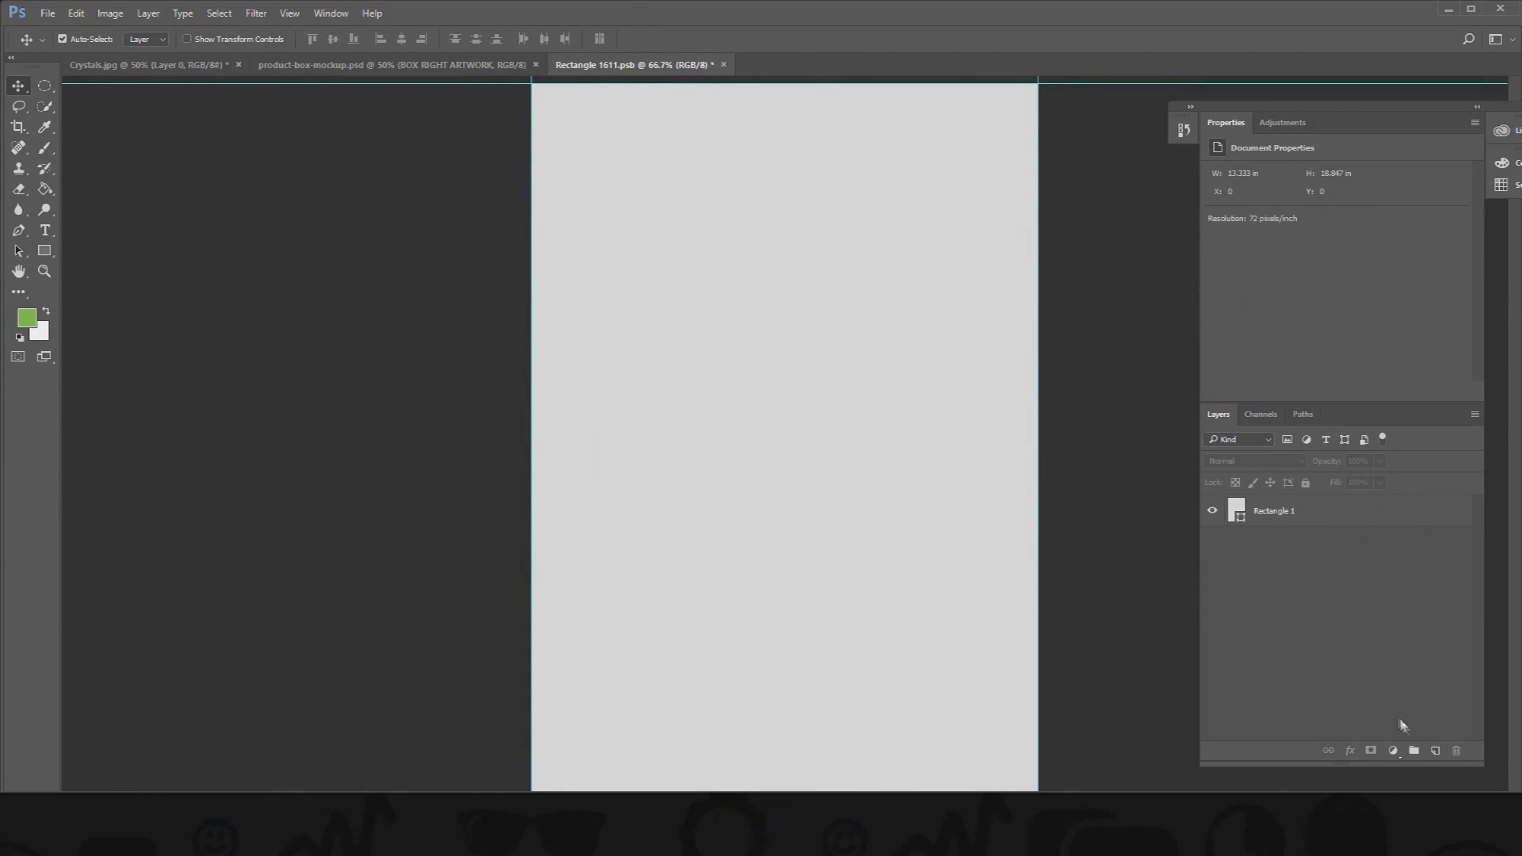
click(1436, 753)
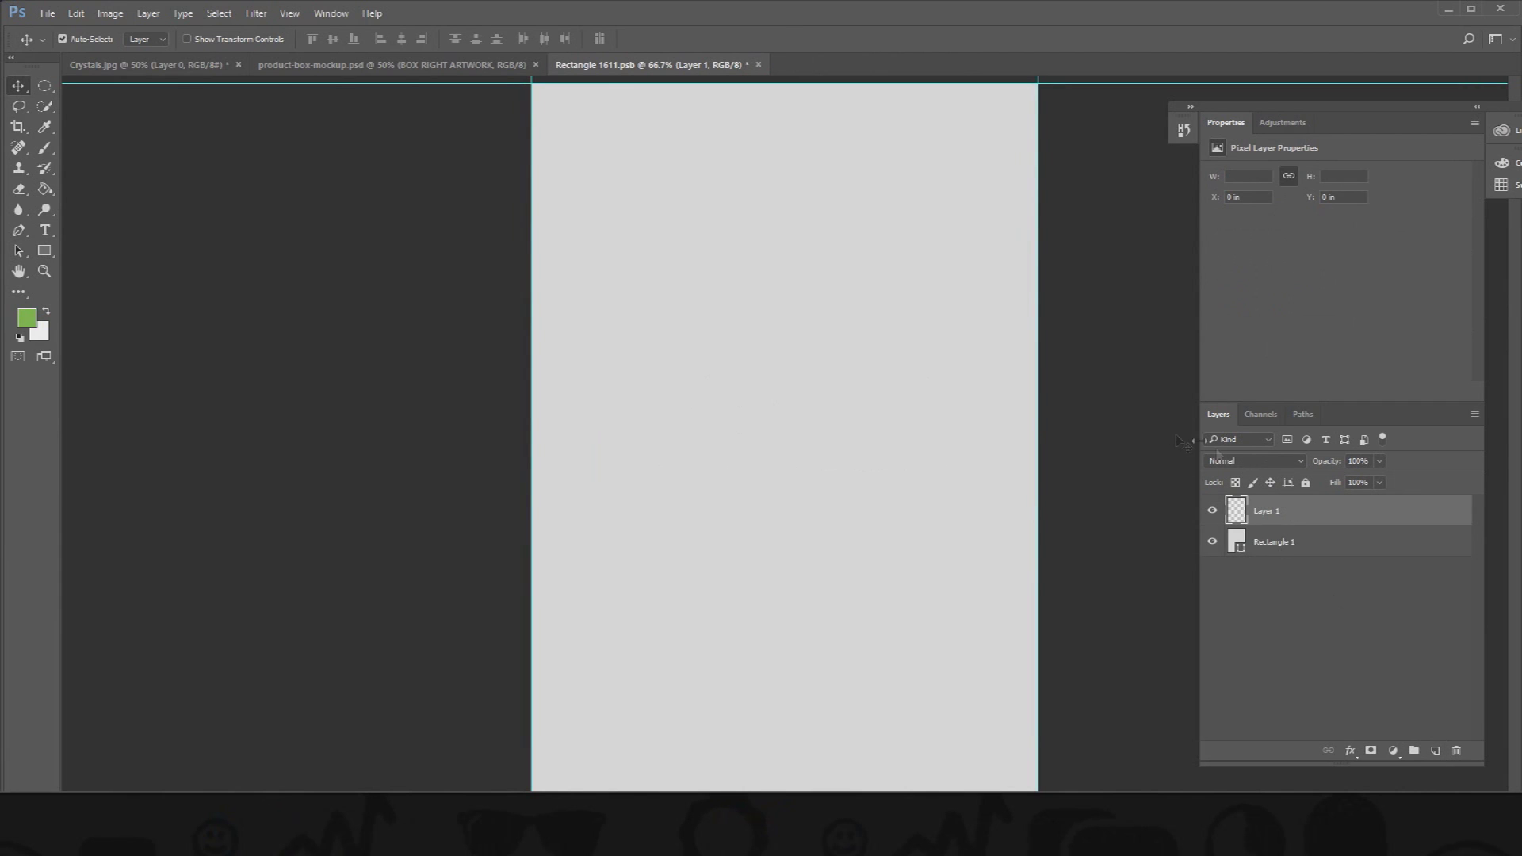
click(167, 64)
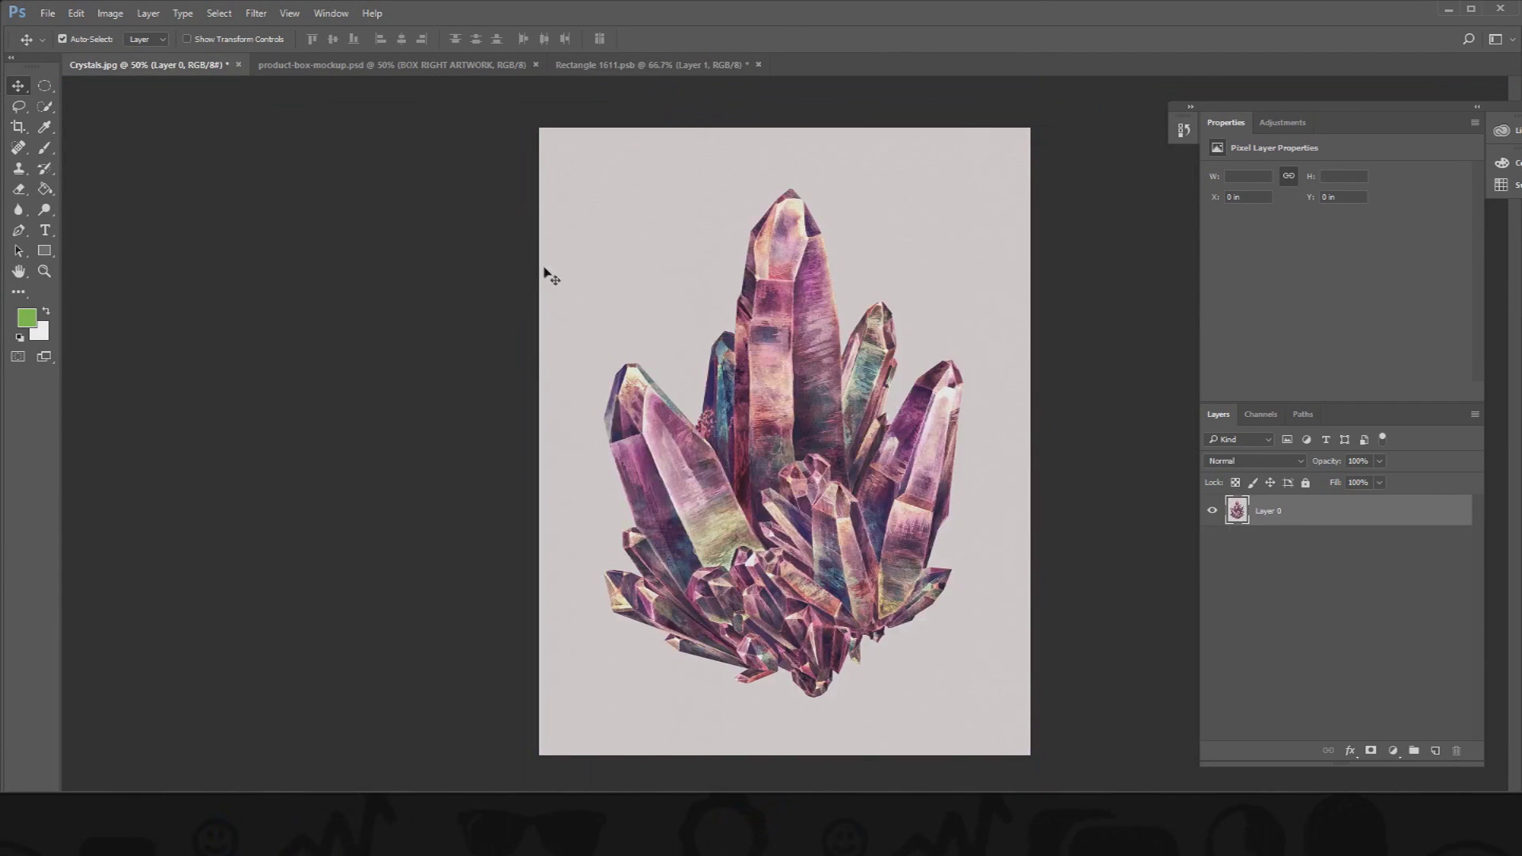
Magic-erase the crystals' grey background at tolerance 36 and drag them into the box front artwork
click(19, 189)
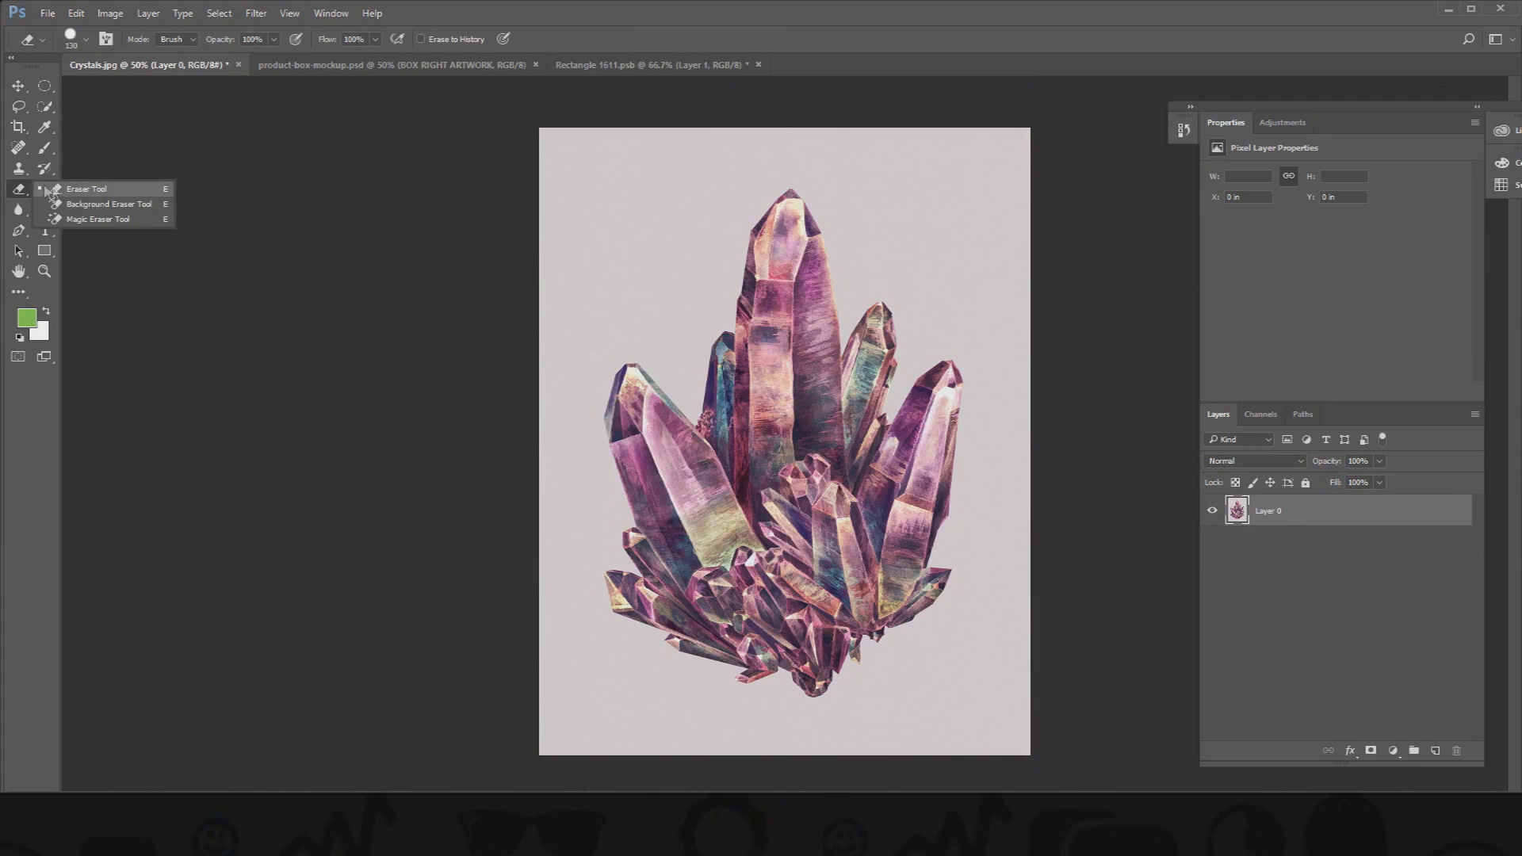
click(91, 220)
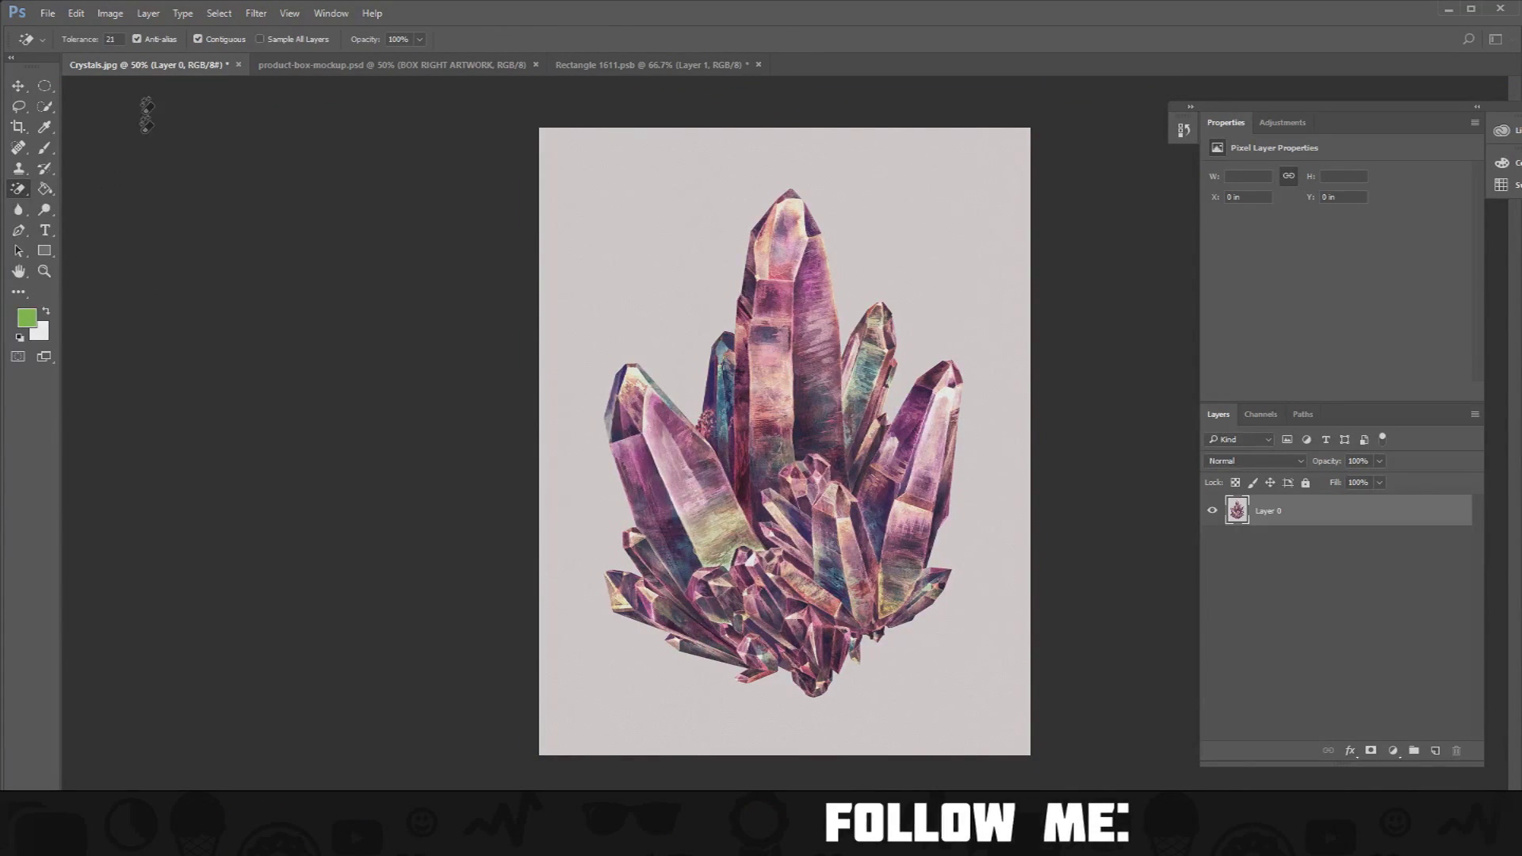
click(95, 40)
text(48)
click(621, 196)
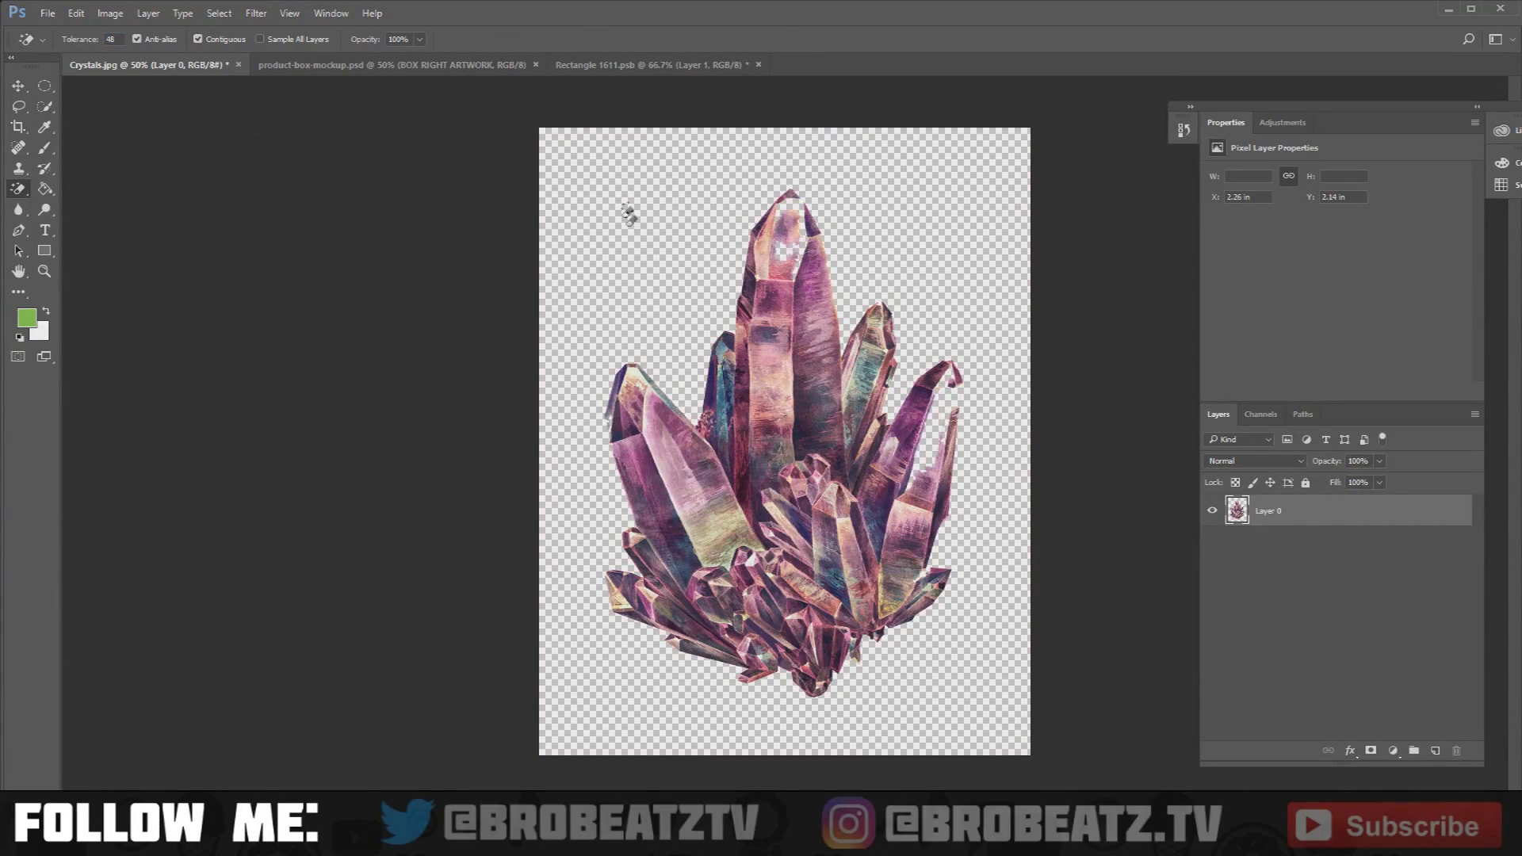
key(ctrl+z)
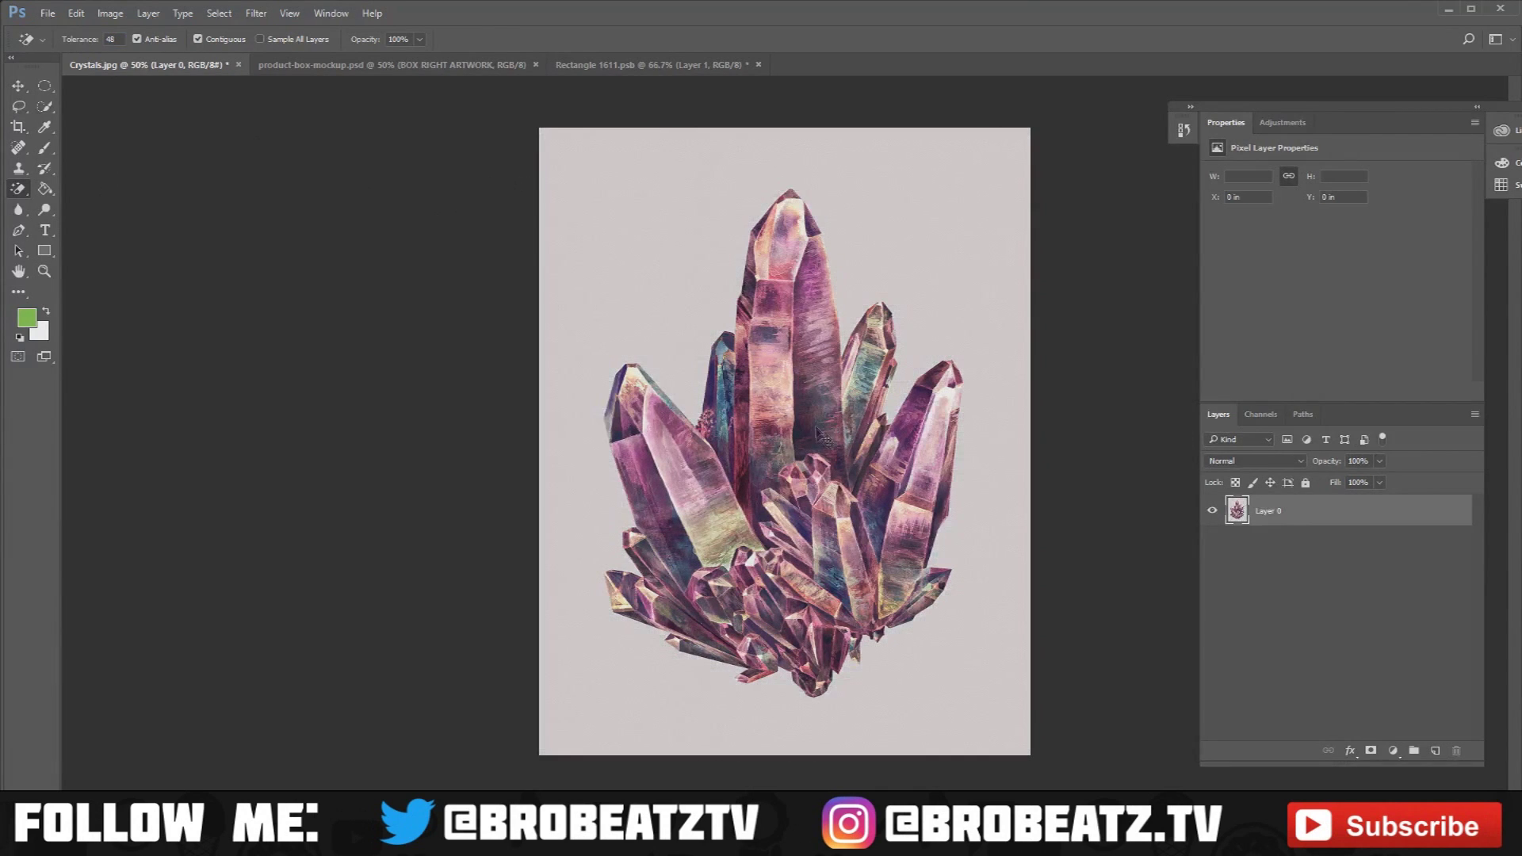
drag(91, 44, 75, 45)
click(601, 225)
click(18, 86)
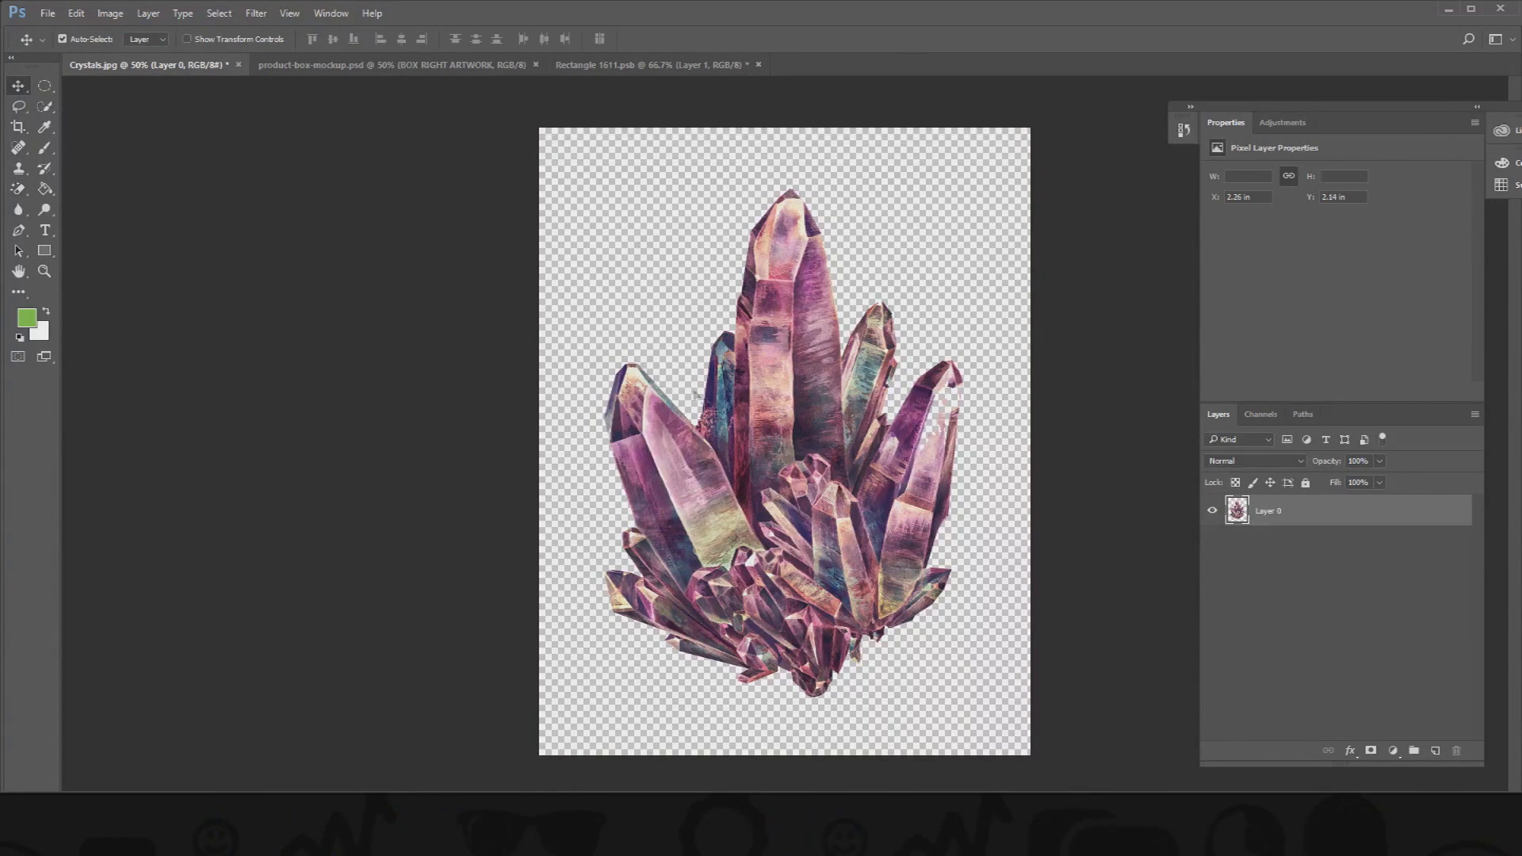
mouse_move(761, 440)
mouse_down()
mouse_move(658, 270)
mouse_move(690, 84)
mouse_move(610, 64)
mouse_move(746, 421)
mouse_up()
Scale and position the crystals centred on the box front artwork
key(ctrl+t)
drag(507, 142, 645, 349)
drag(799, 515, 758, 381)
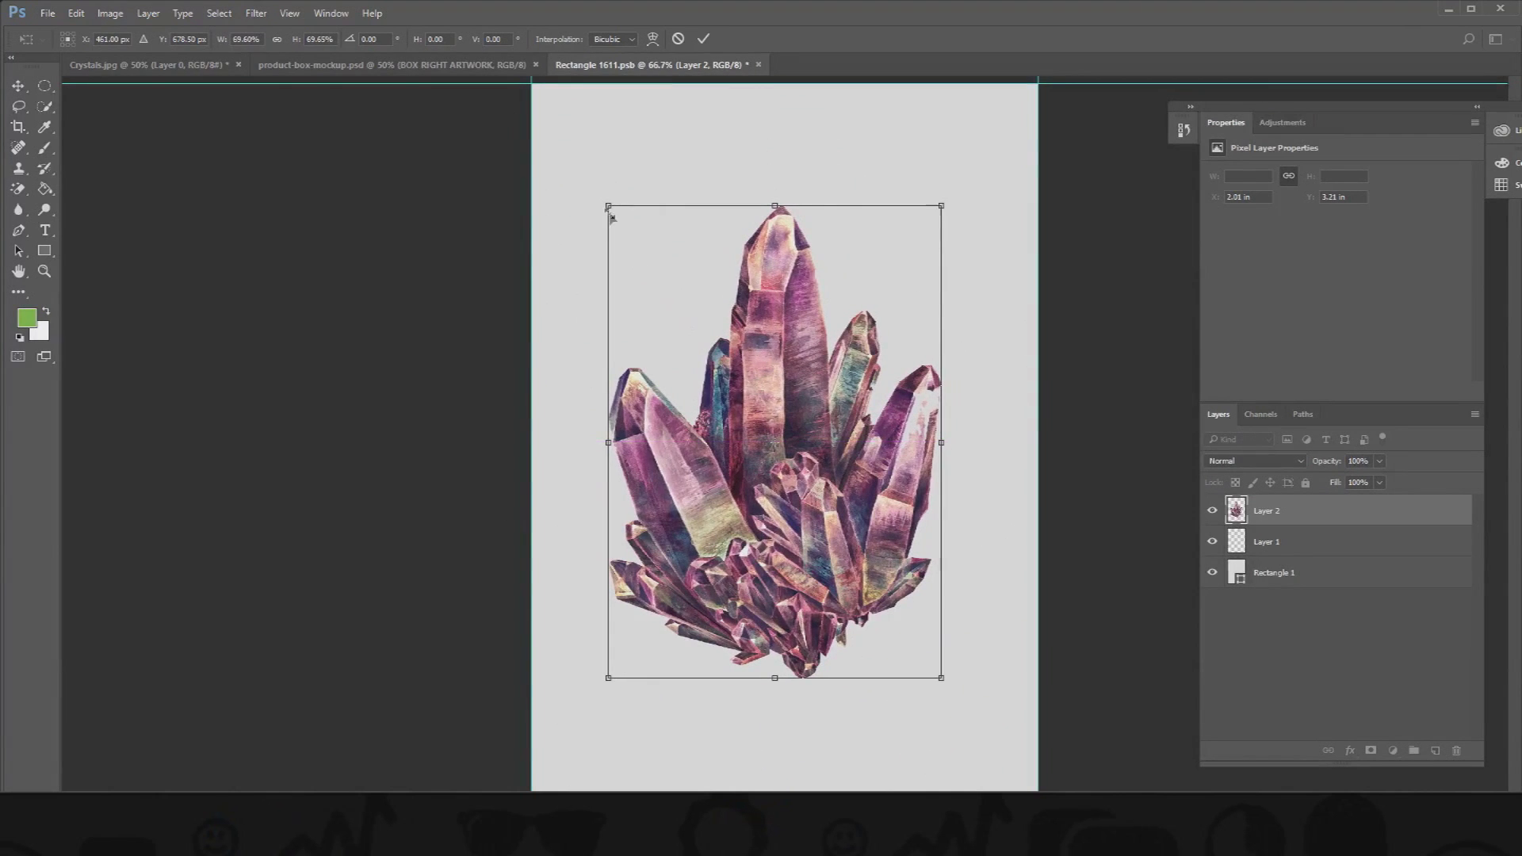
drag(609, 211, 585, 176)
drag(745, 424, 768, 440)
key(Return)
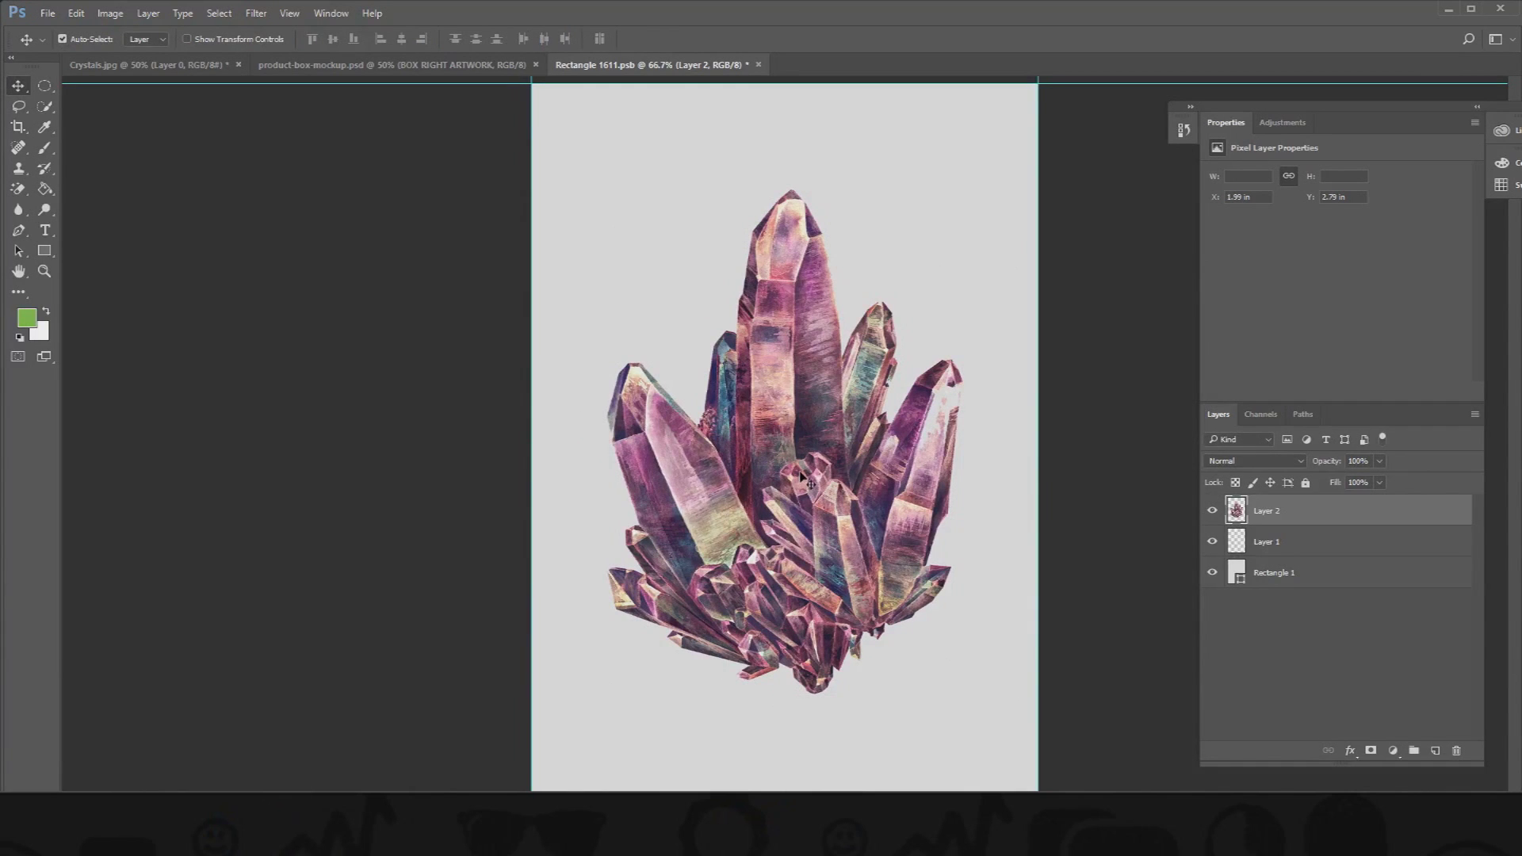
key(Up)
key(Up)
key(Up)
key(Up)
key(Up)
key(Up)
key(Up)
key(Up)
key(Up)
key(Up)
key(Up)
key(Up)
key(Up)
key(Up)
key(Up)
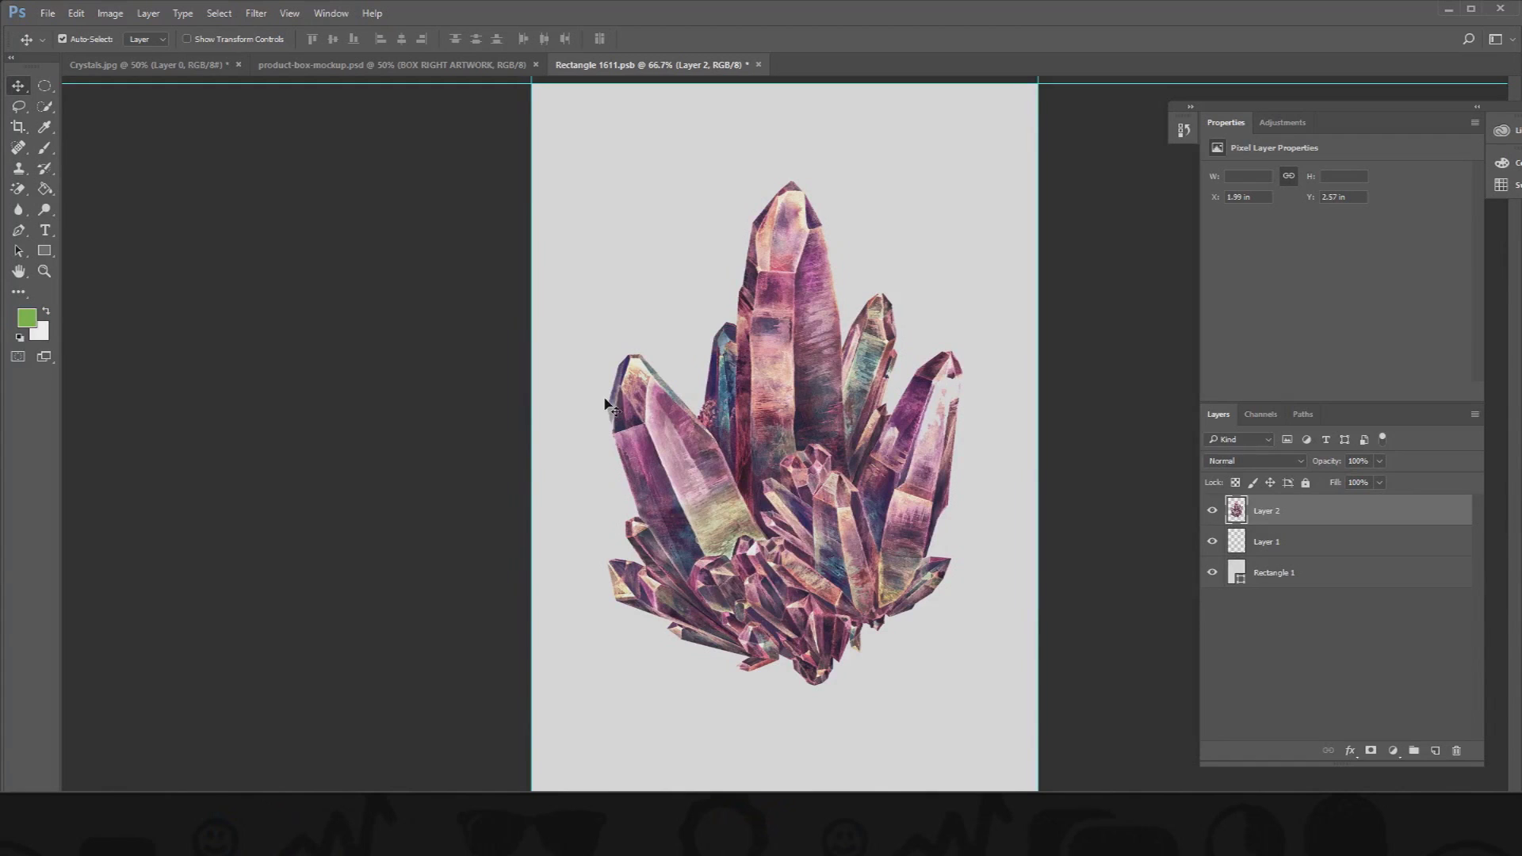
Rename the crystals layer to 'Cyrstals'
double_click(1272, 512)
text(Cyrstals)
key(Return)
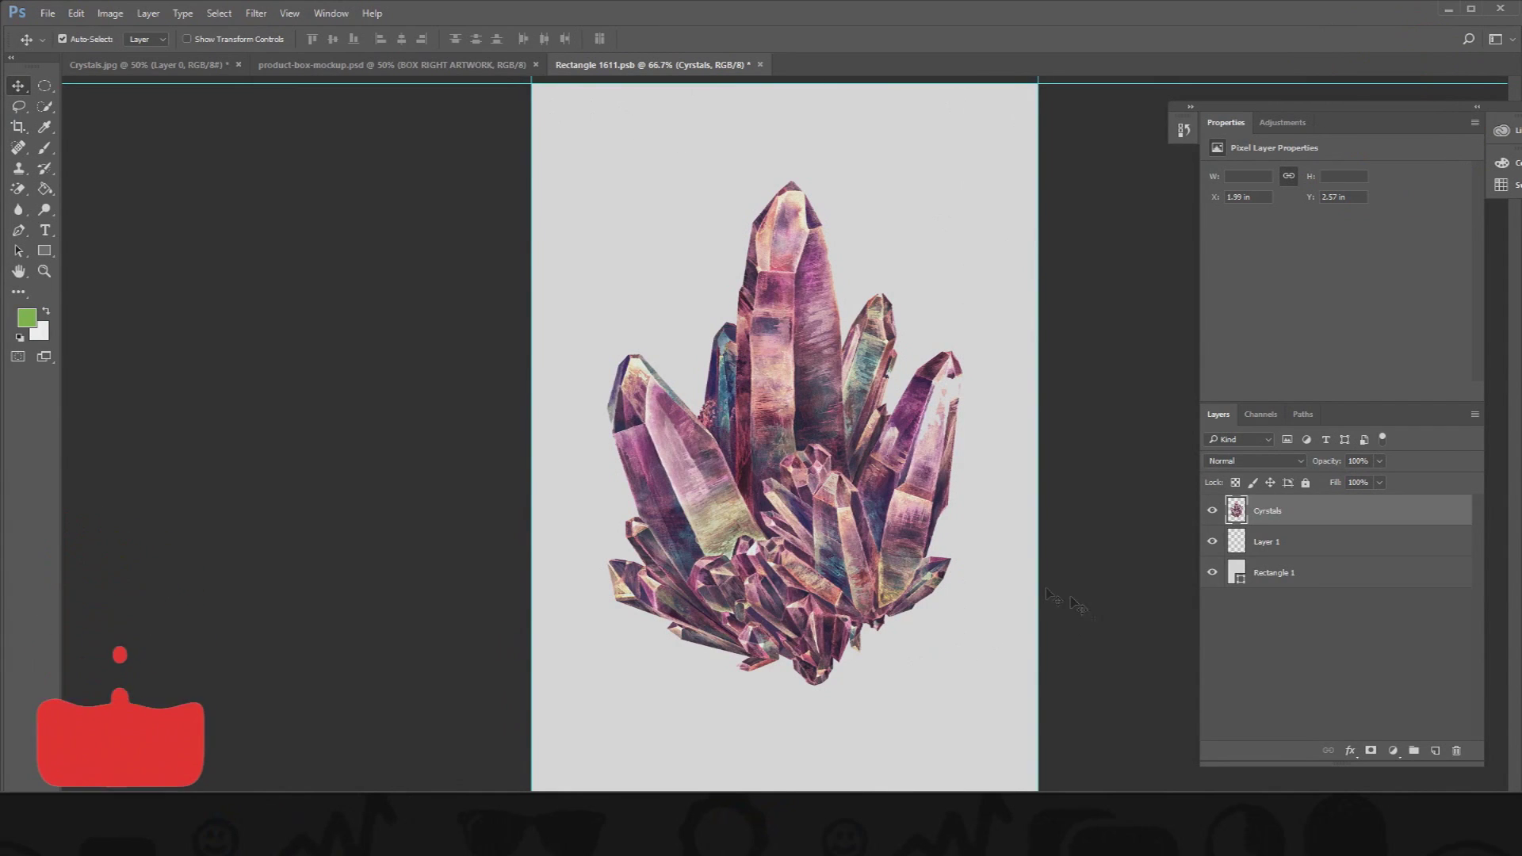
Add a 'GEMZ' text box across the middle of the front artwork
click(45, 230)
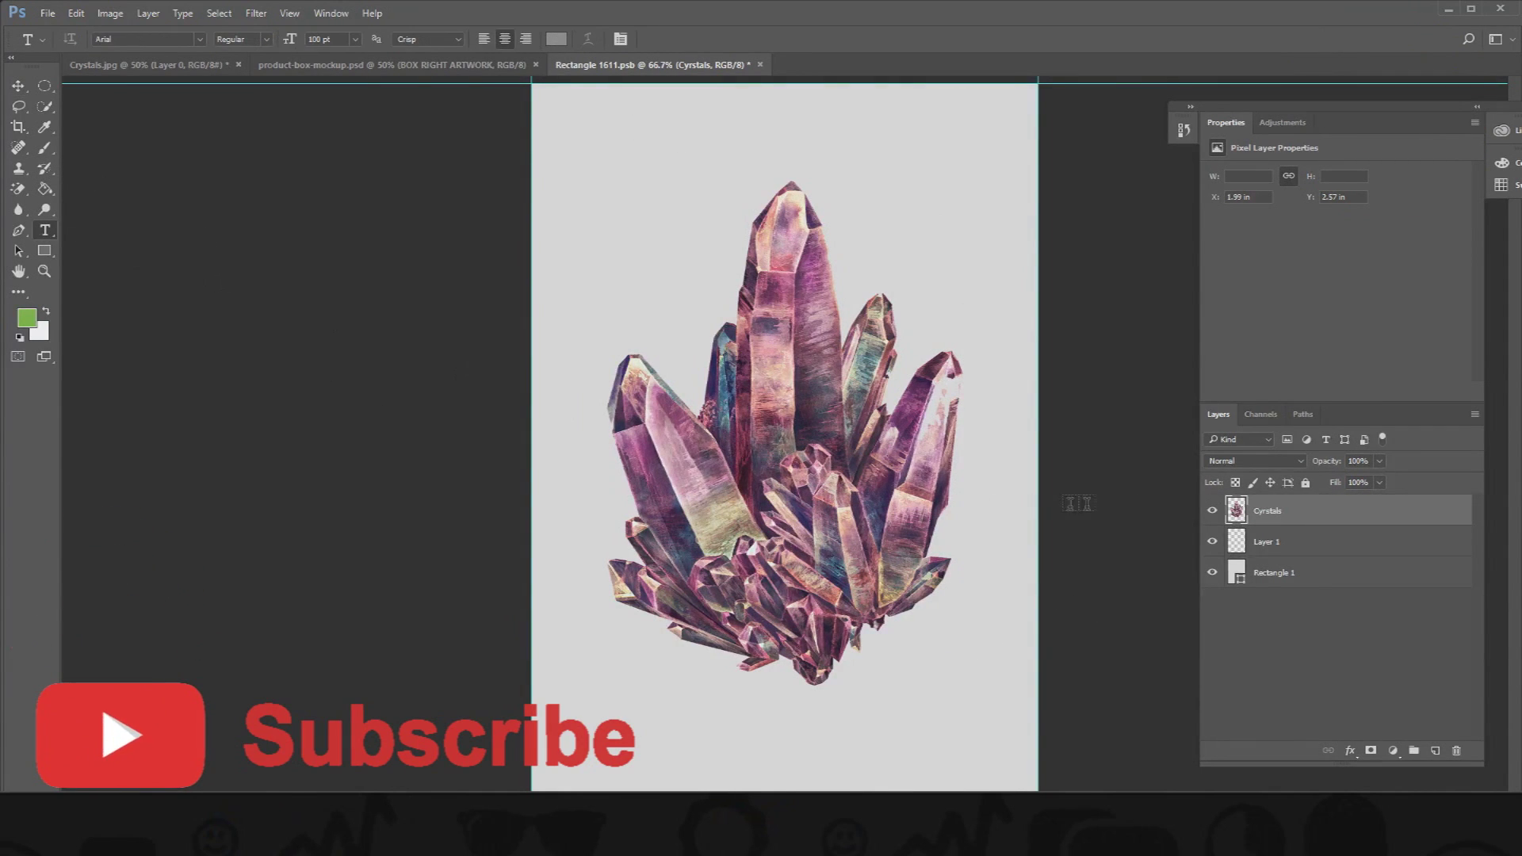
click(1435, 750)
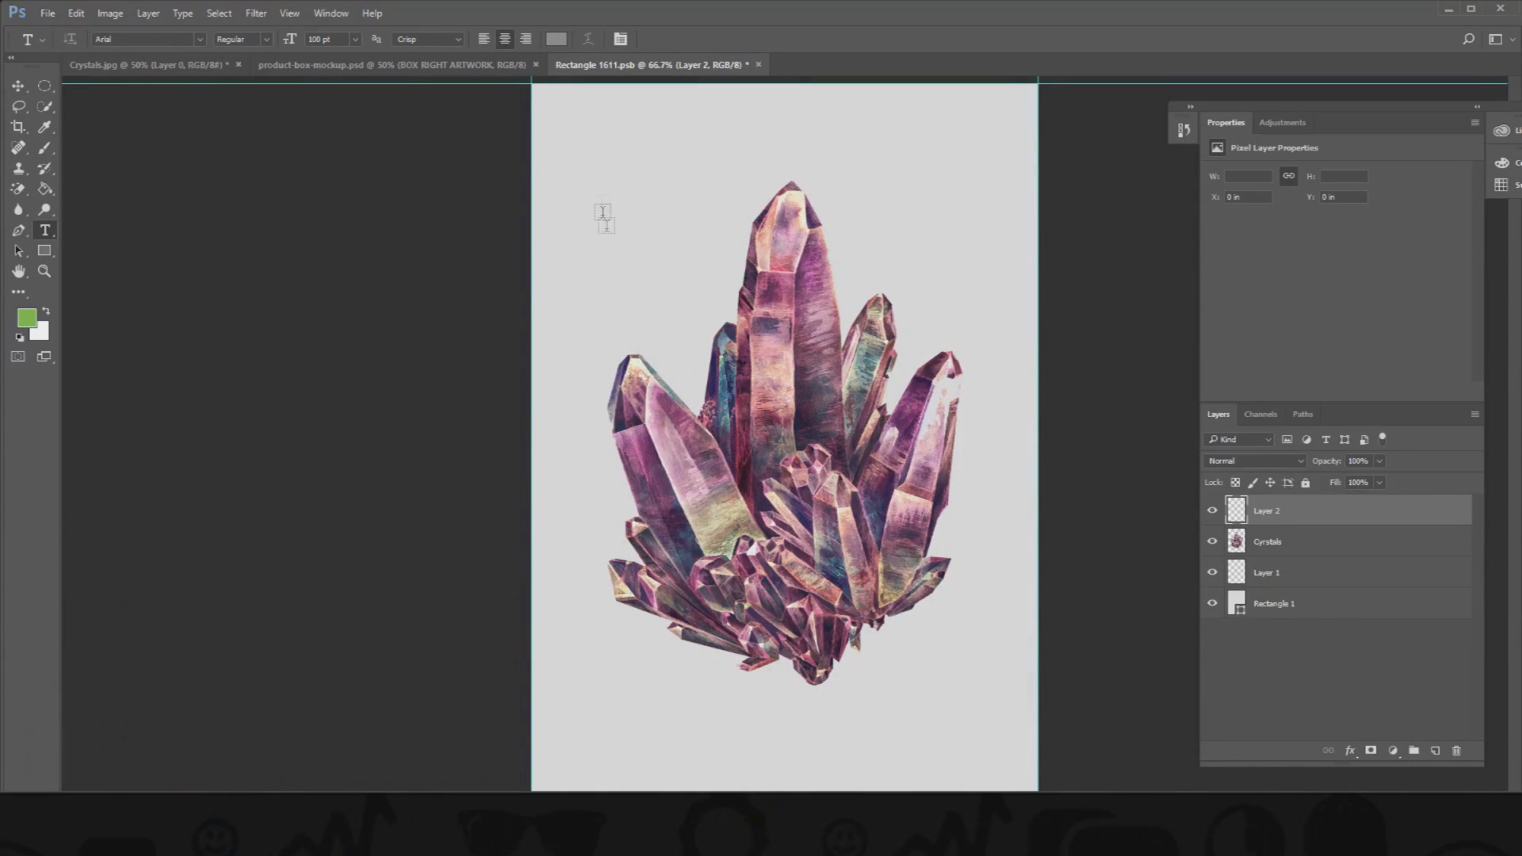
drag(533, 379, 1049, 500)
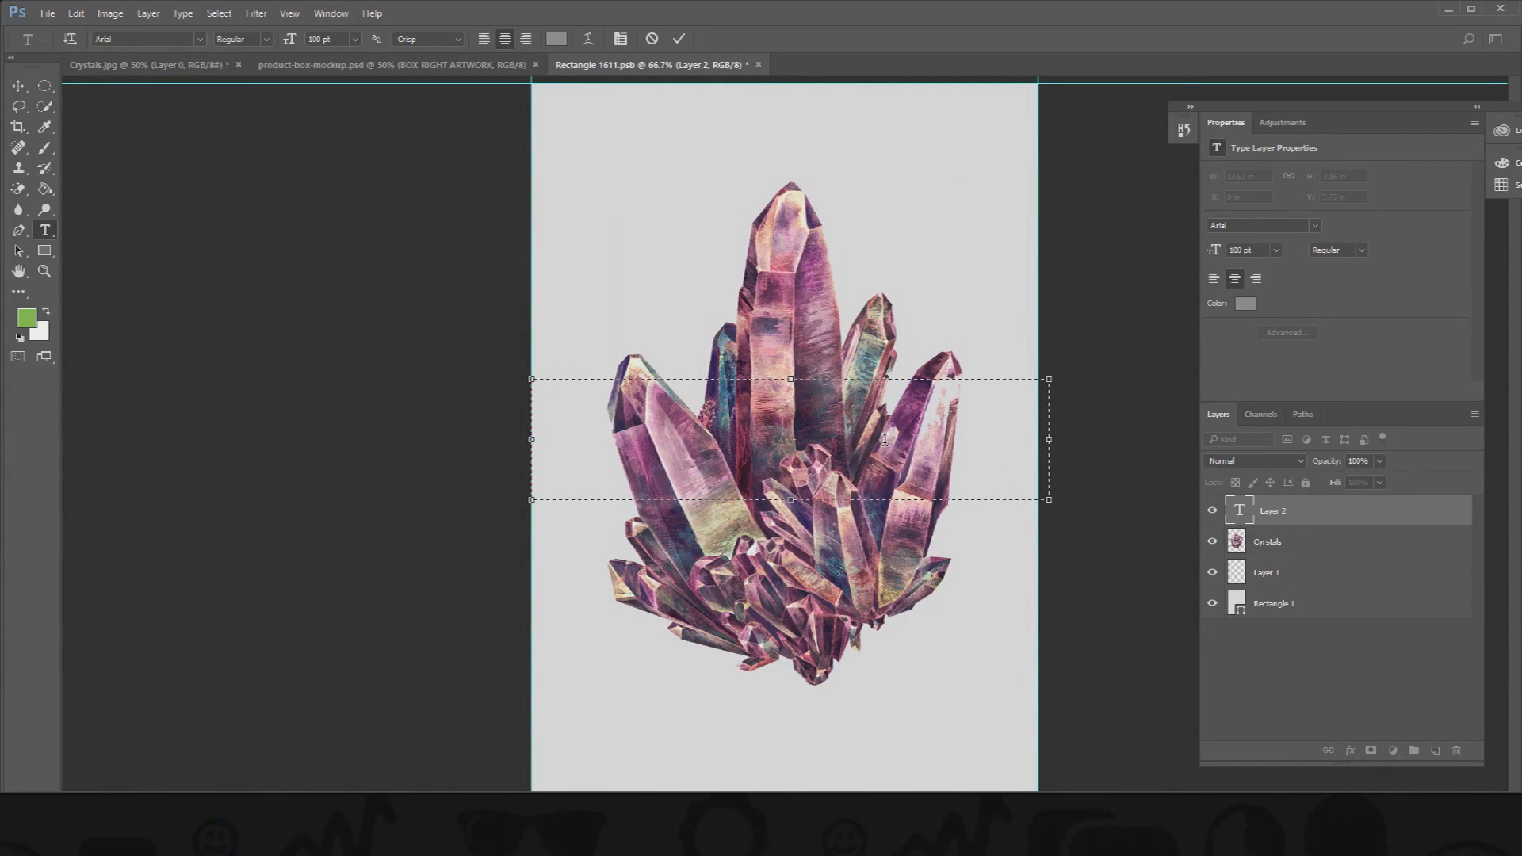
text(GEM)
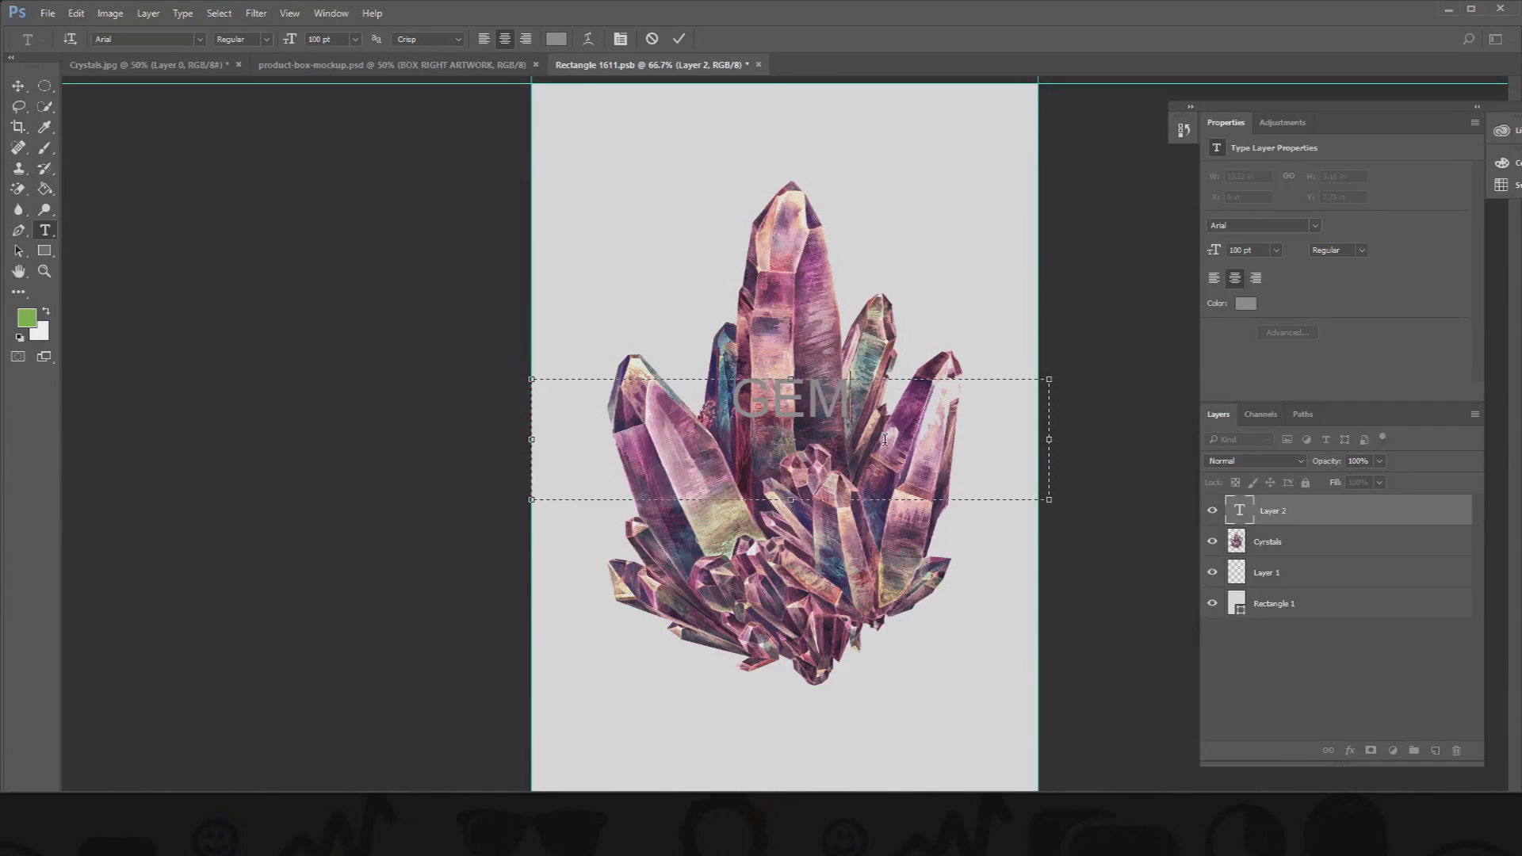
text(Z)
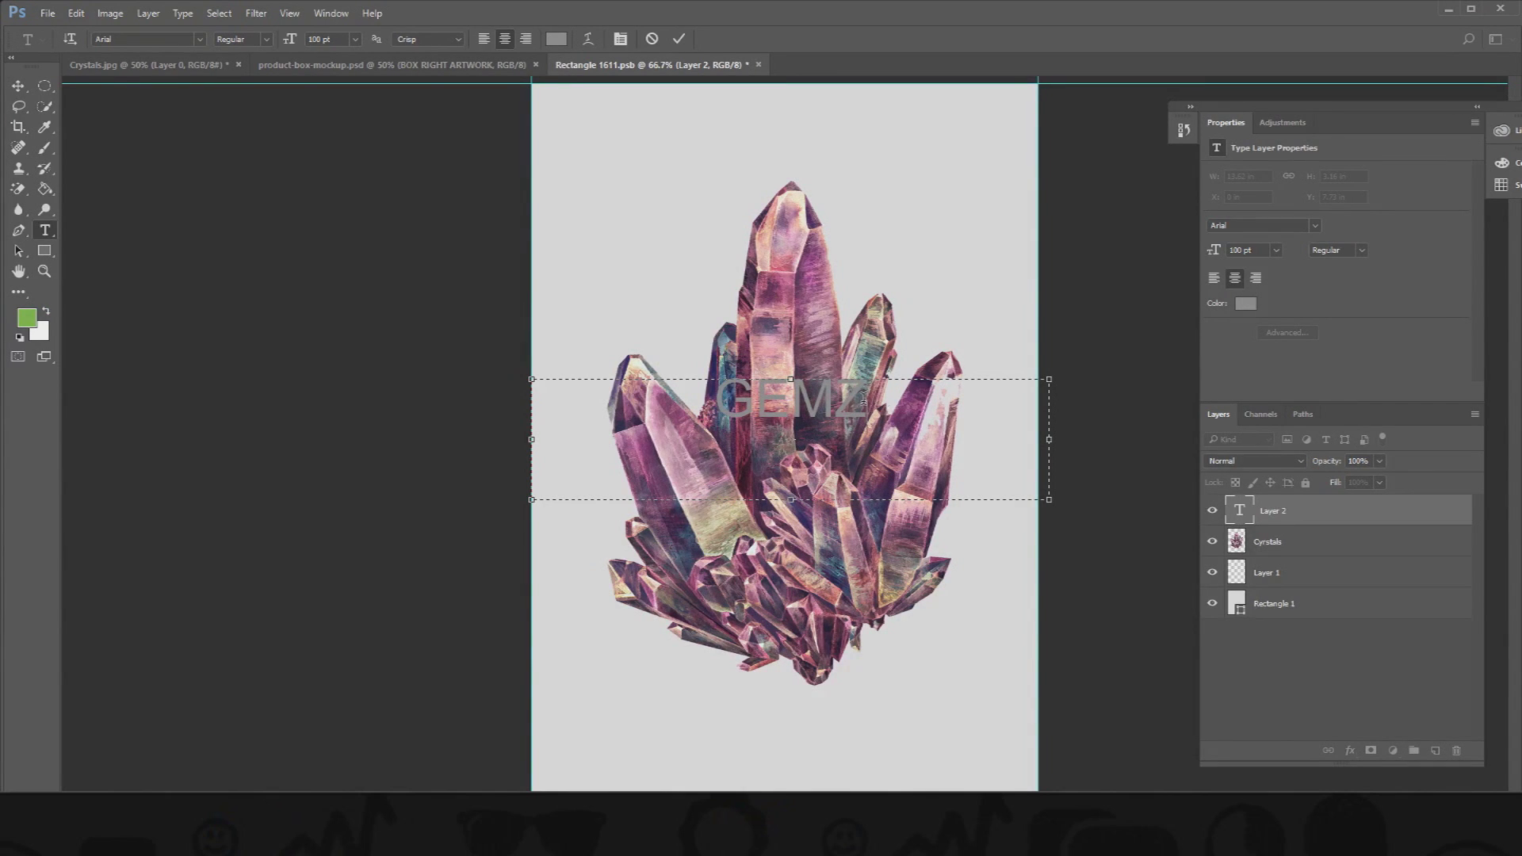
Change the GEMZ title's font to basic title font
drag(868, 402, 719, 404)
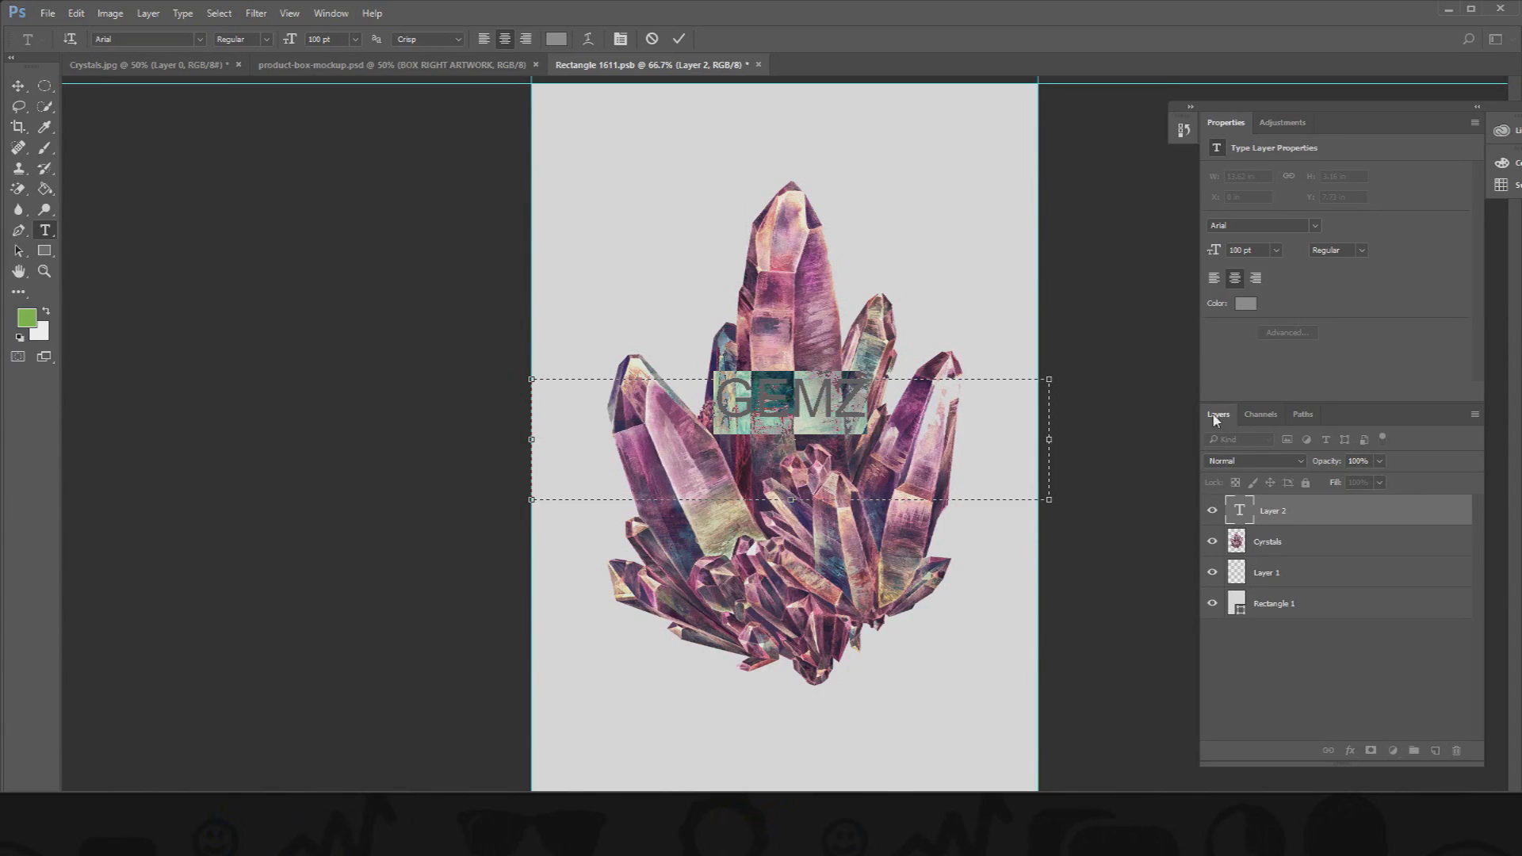
click(199, 39)
click(199, 40)
click(149, 39)
text(basic title font)
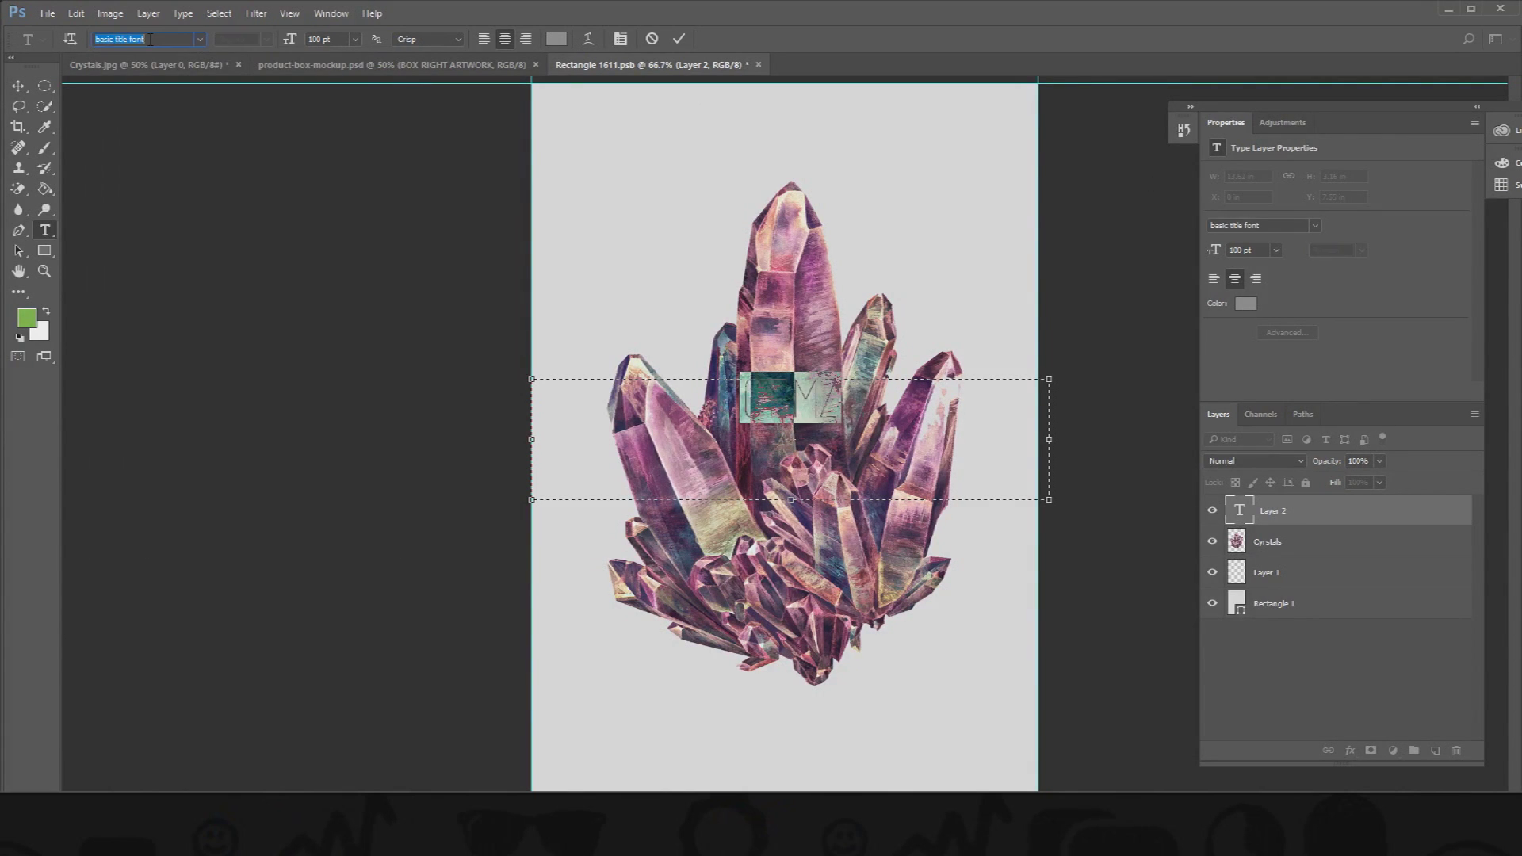
key(Return)
click(889, 390)
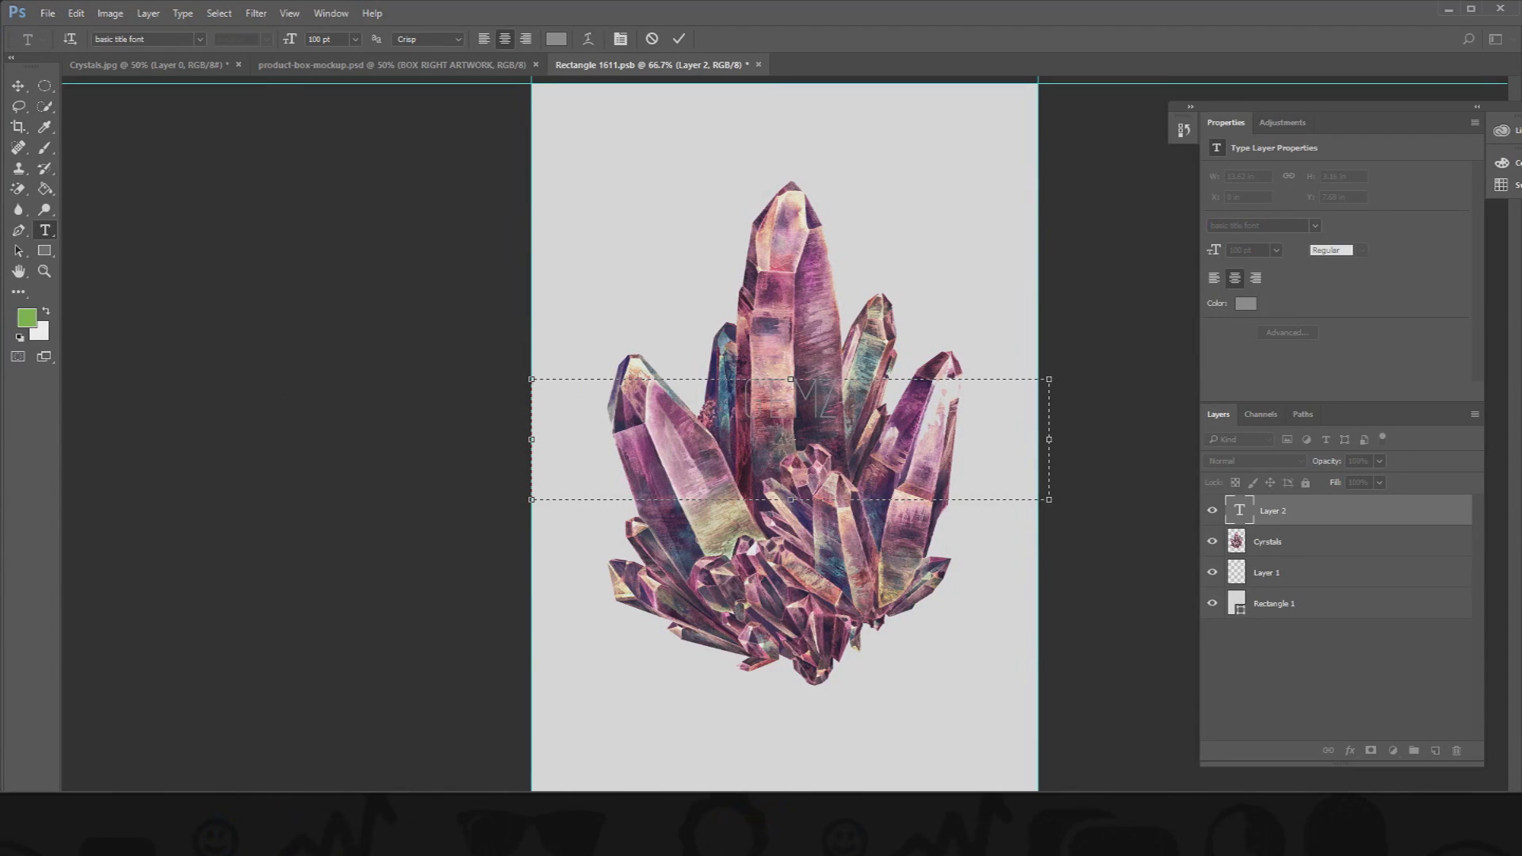
Commit the GEMZ title and move it centred beneath the crystals near the bottom
key(ctrl+a)
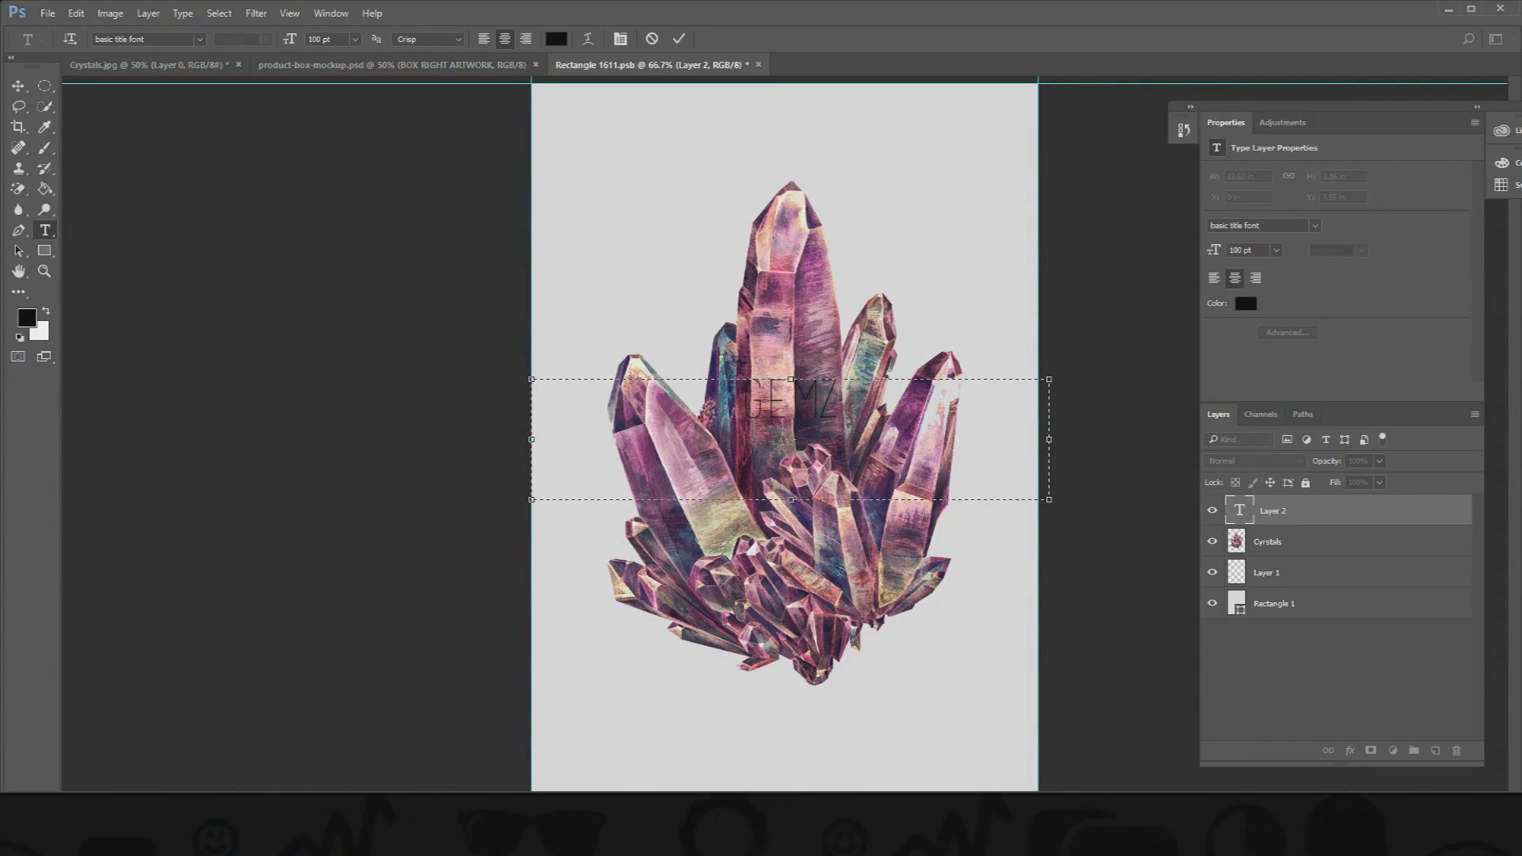
key(ctrl+a)
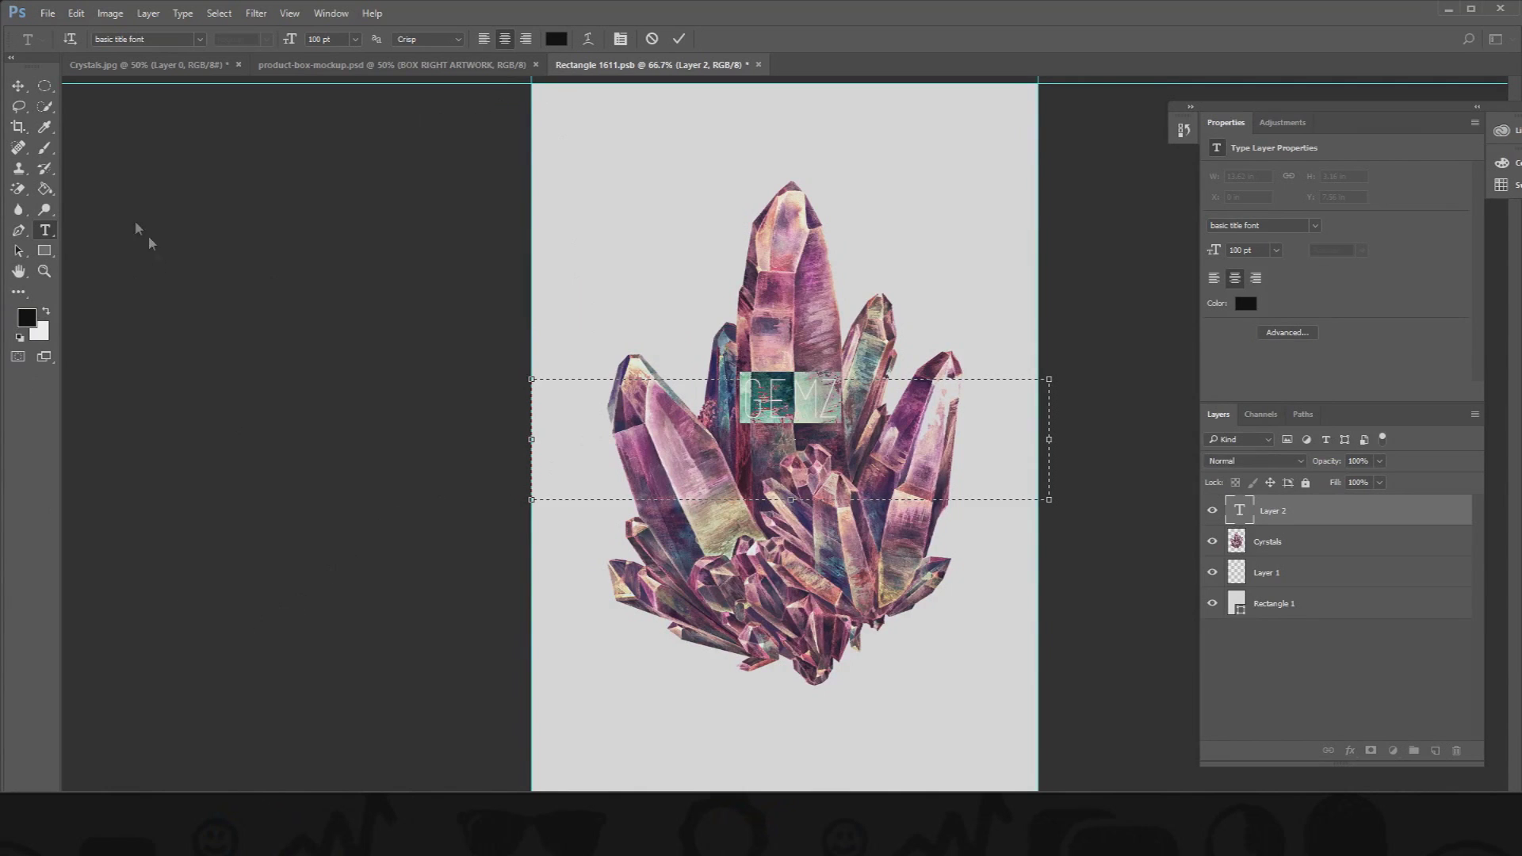
click(26, 89)
drag(765, 409, 758, 756)
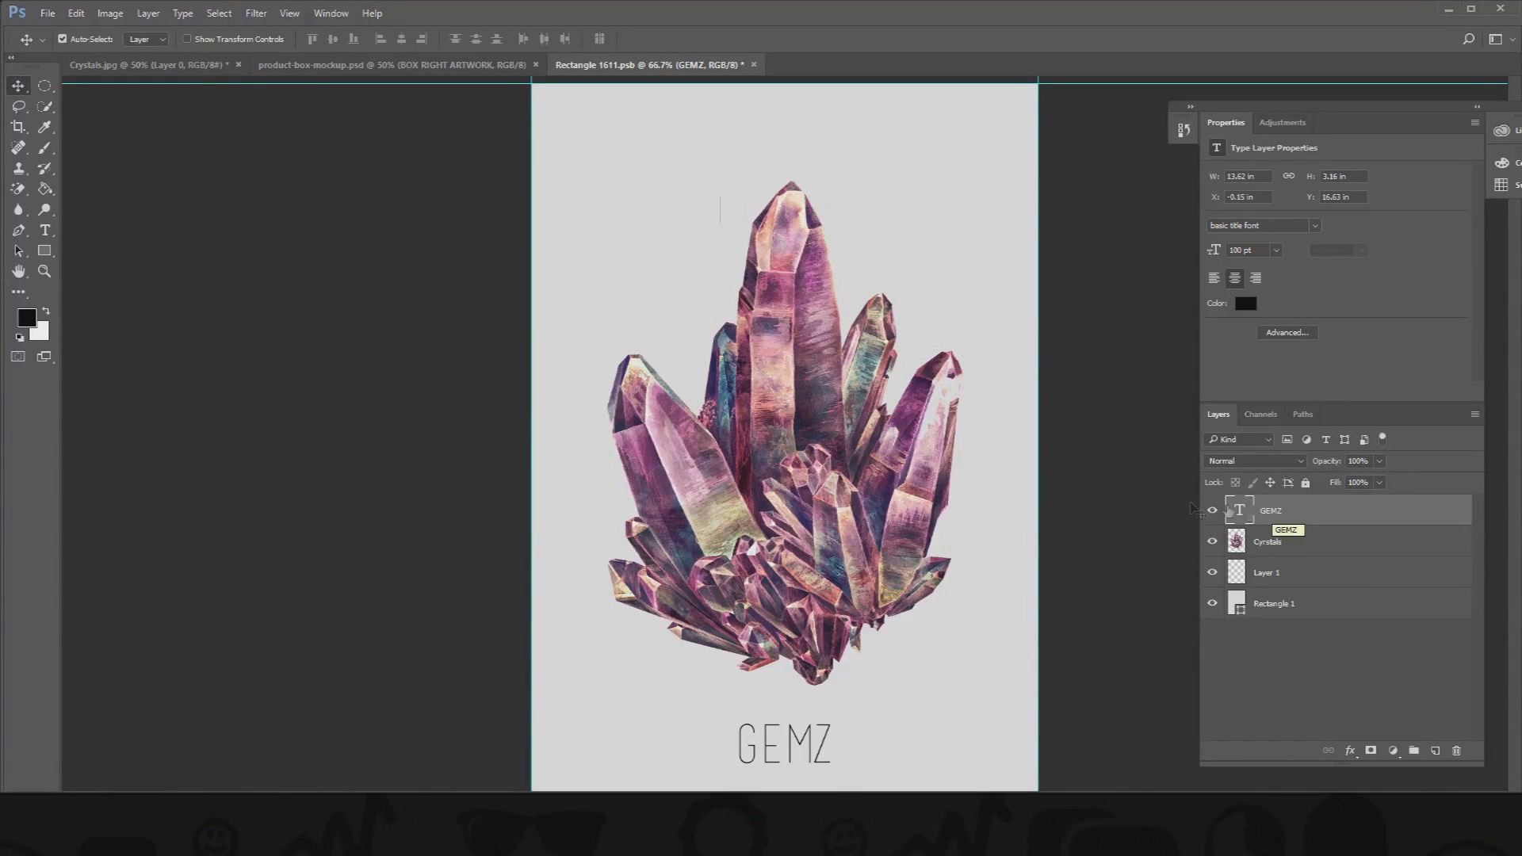
key(ctrl)
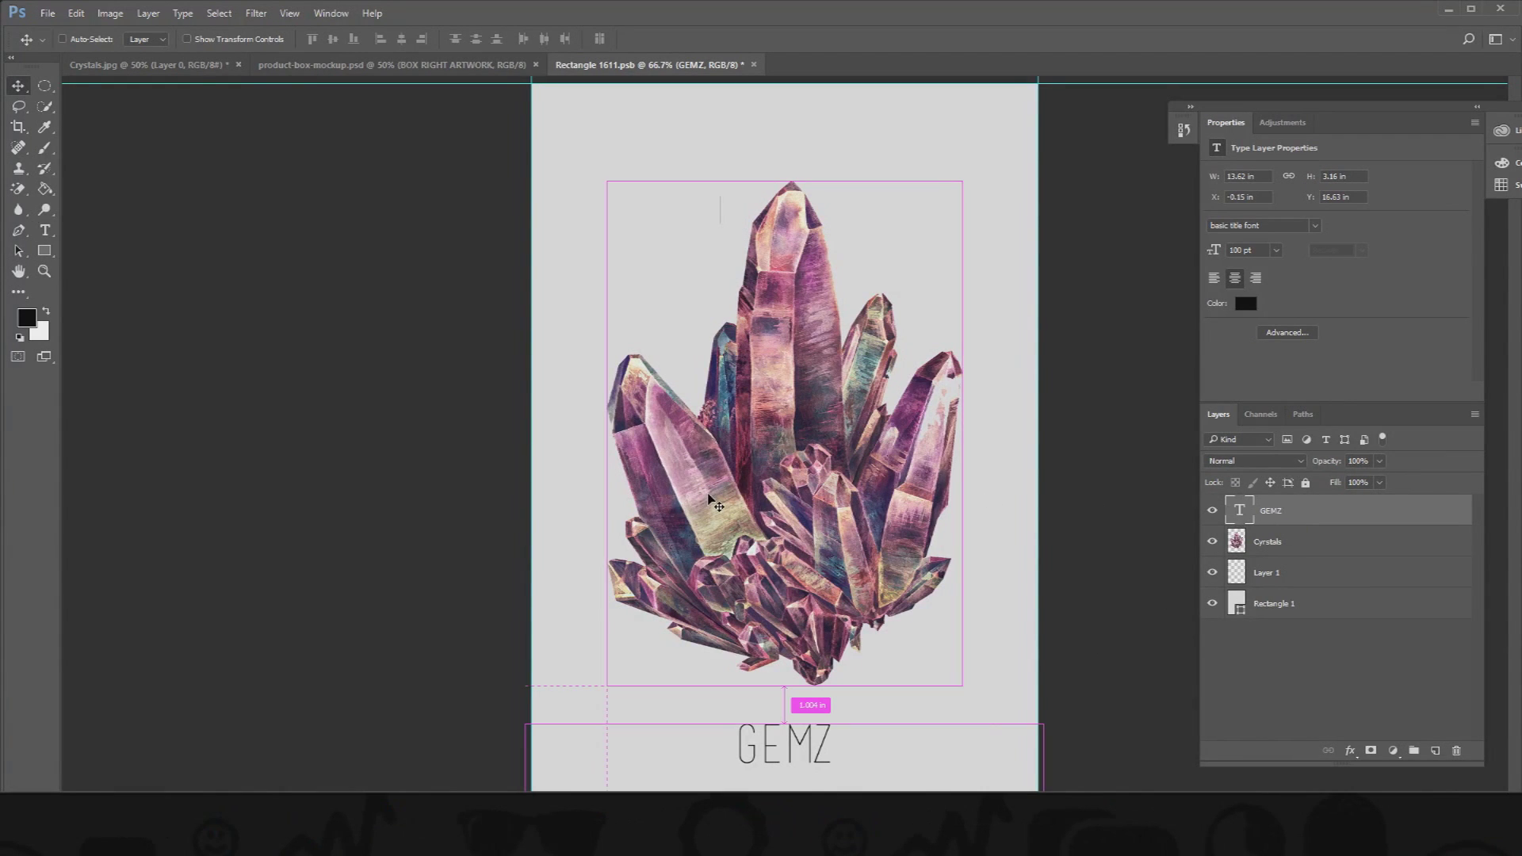
Save the front artwork, return to product-box-mockup.psd, and edit SPINE ARTWORK's contents
click(47, 13)
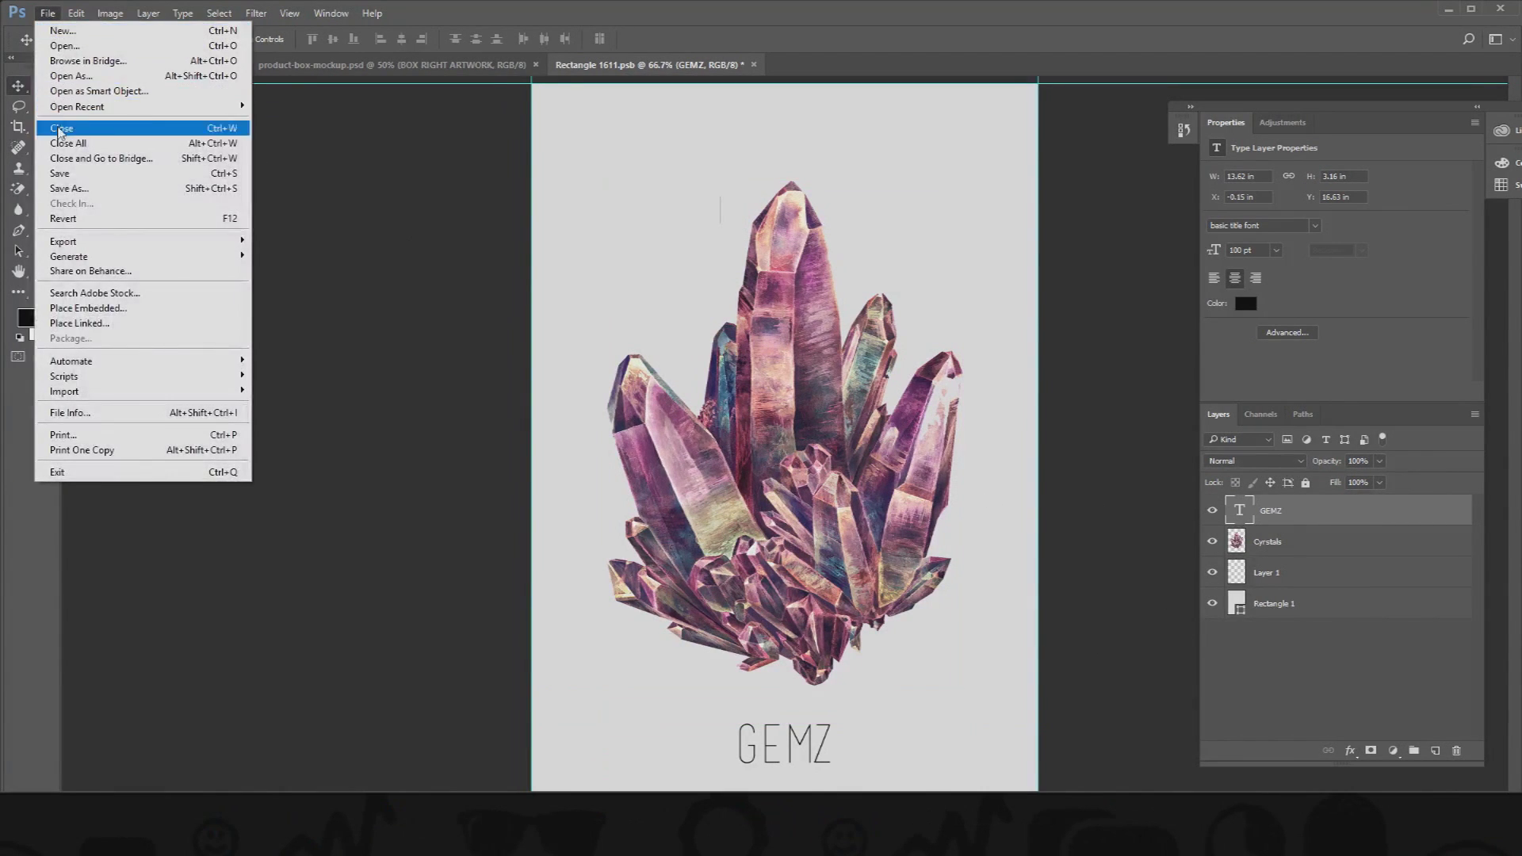
click(67, 173)
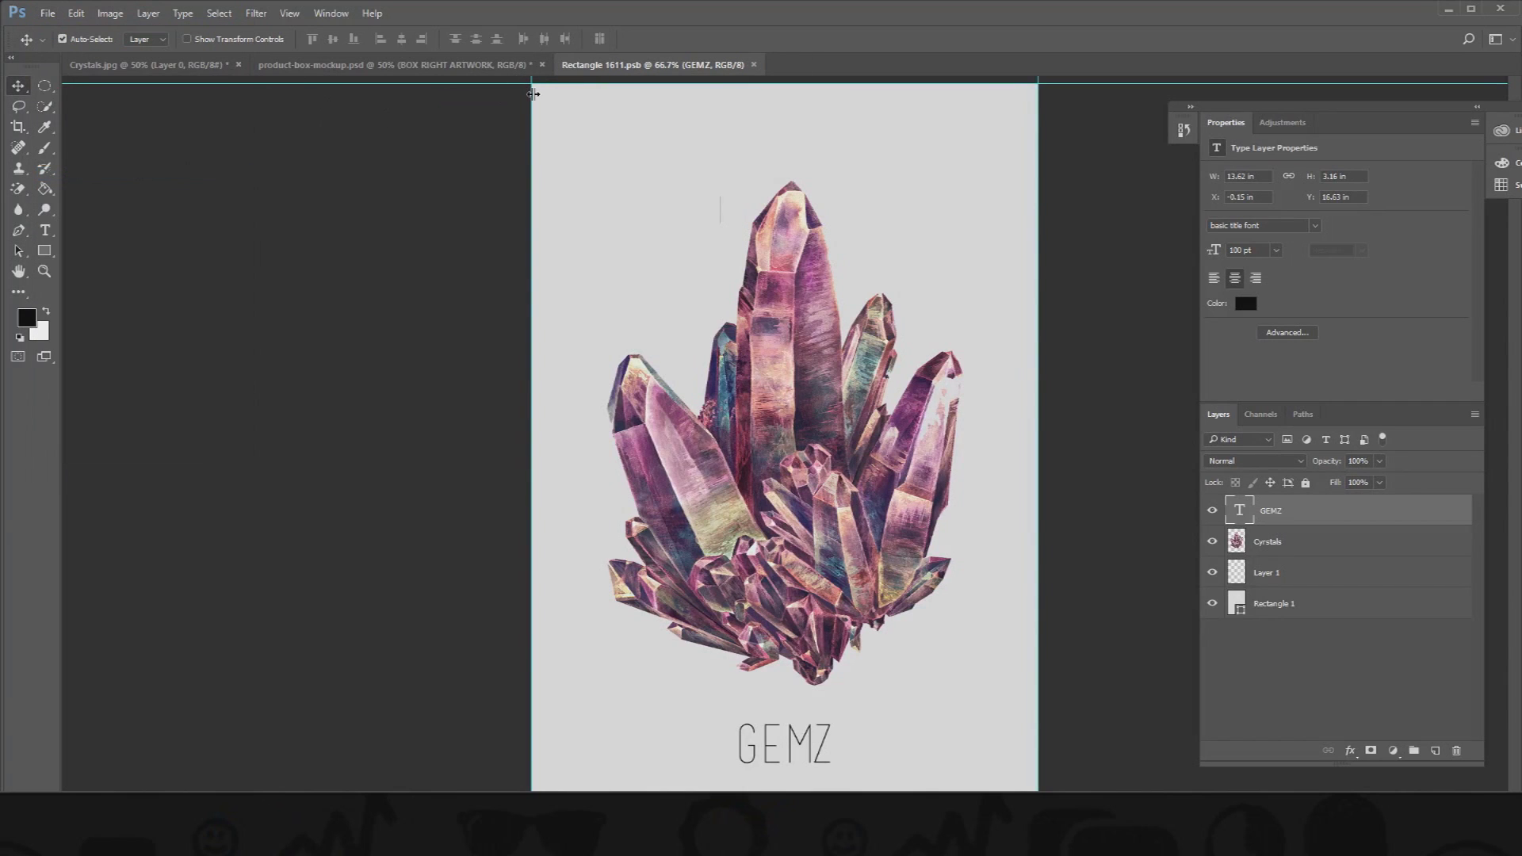
click(458, 69)
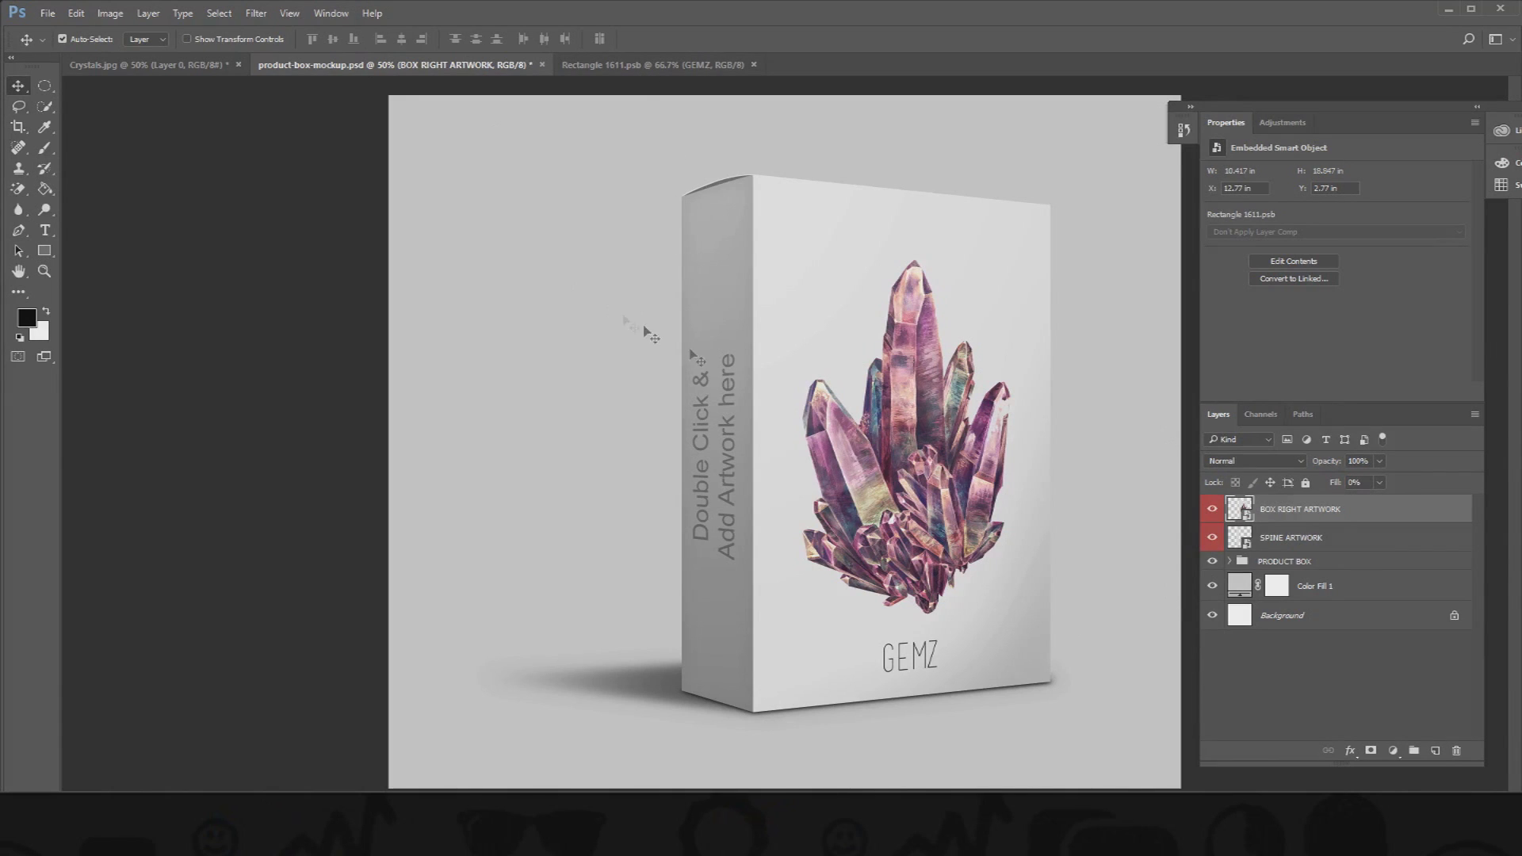
click(1274, 539)
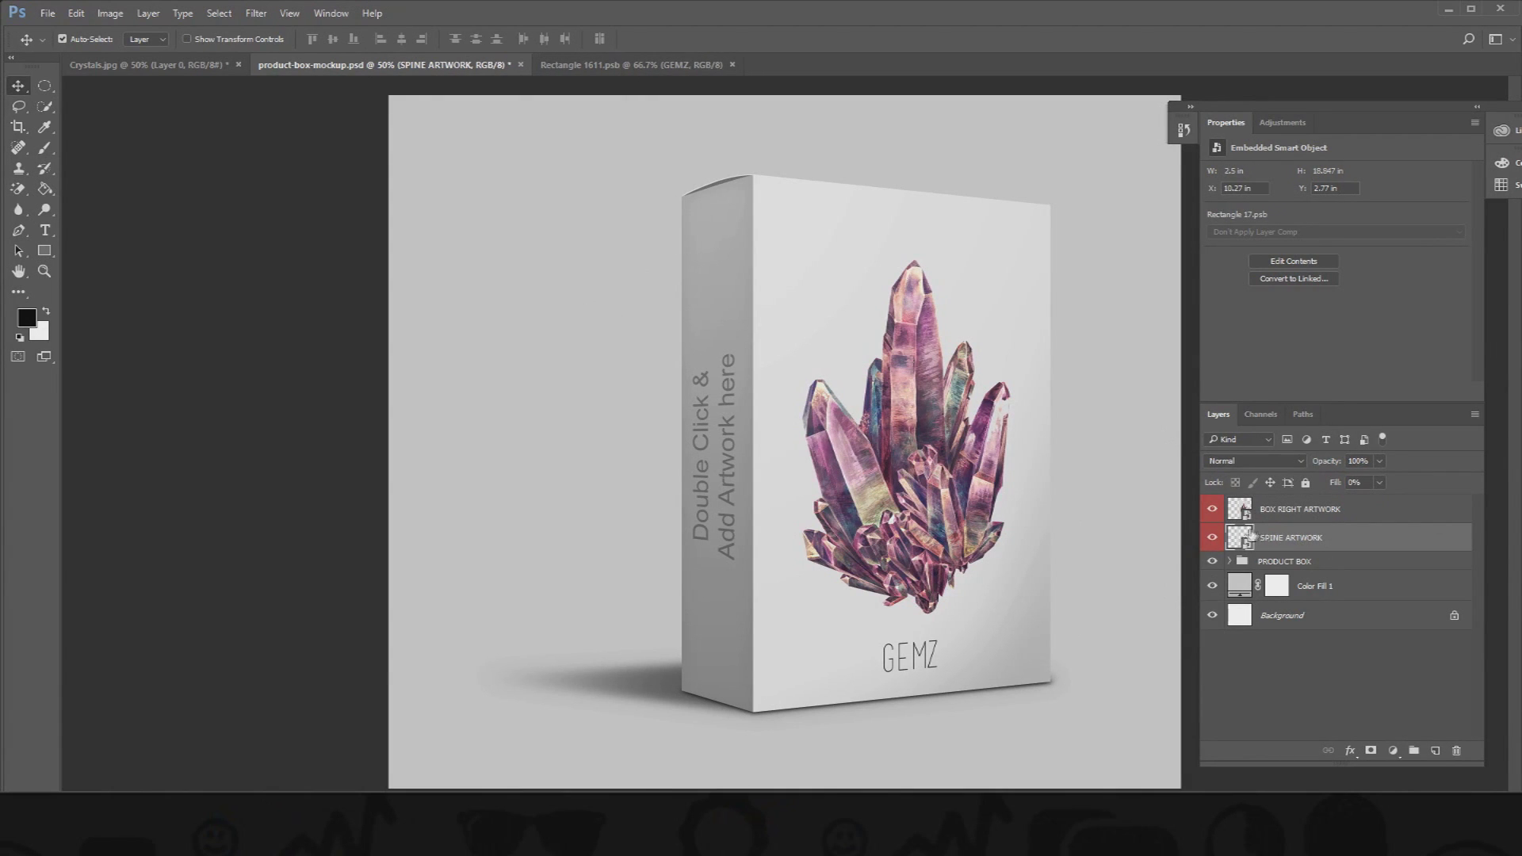
click(1285, 261)
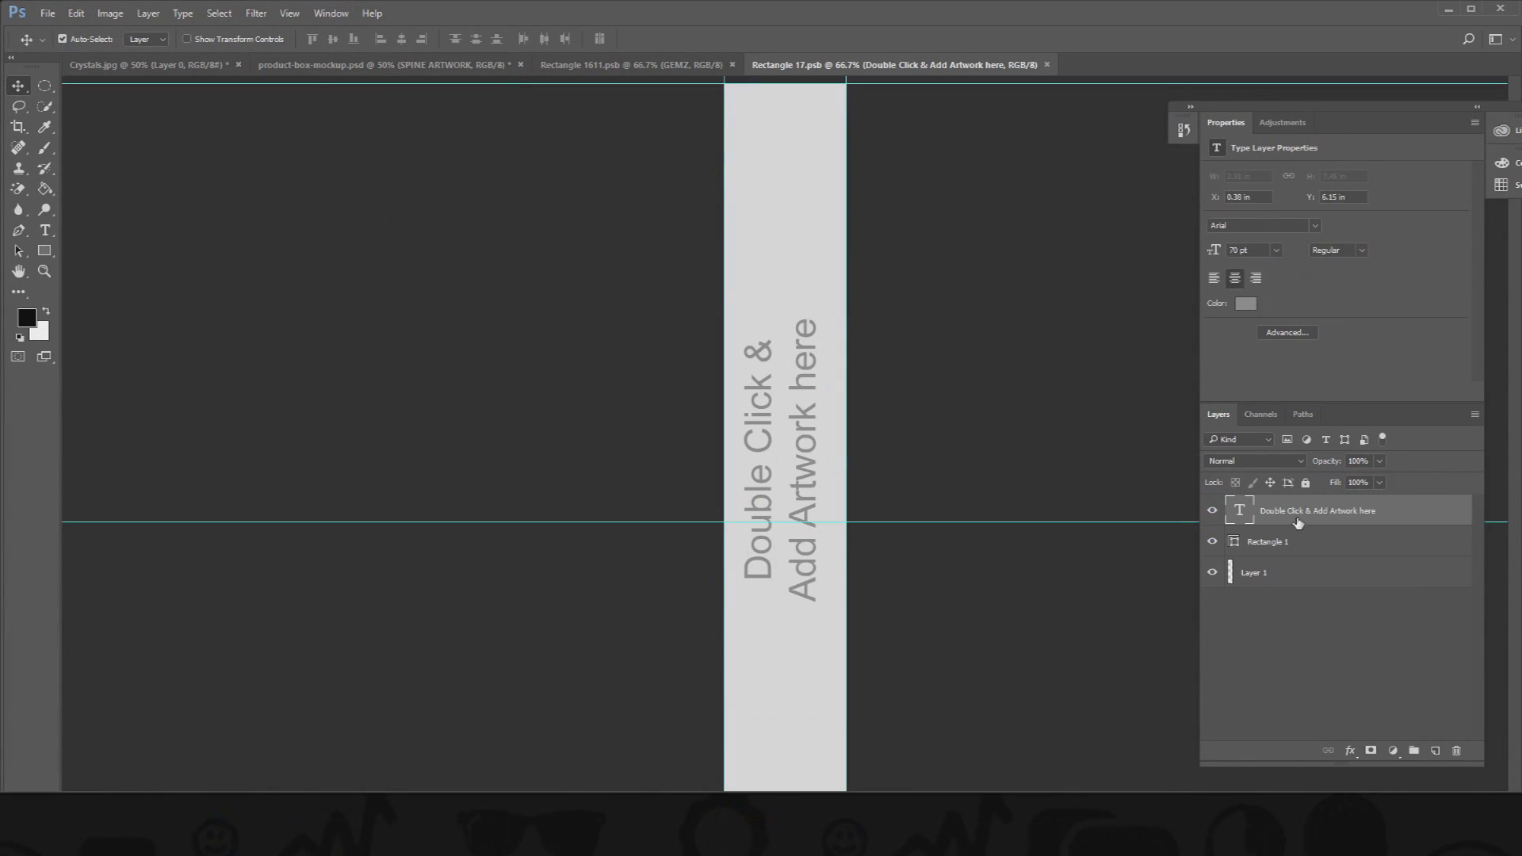
Replace the spine's vertical placeholder with 'GEMZ SAMPLE PACK' and select the whole line
click(45, 230)
click(824, 495)
click(804, 501)
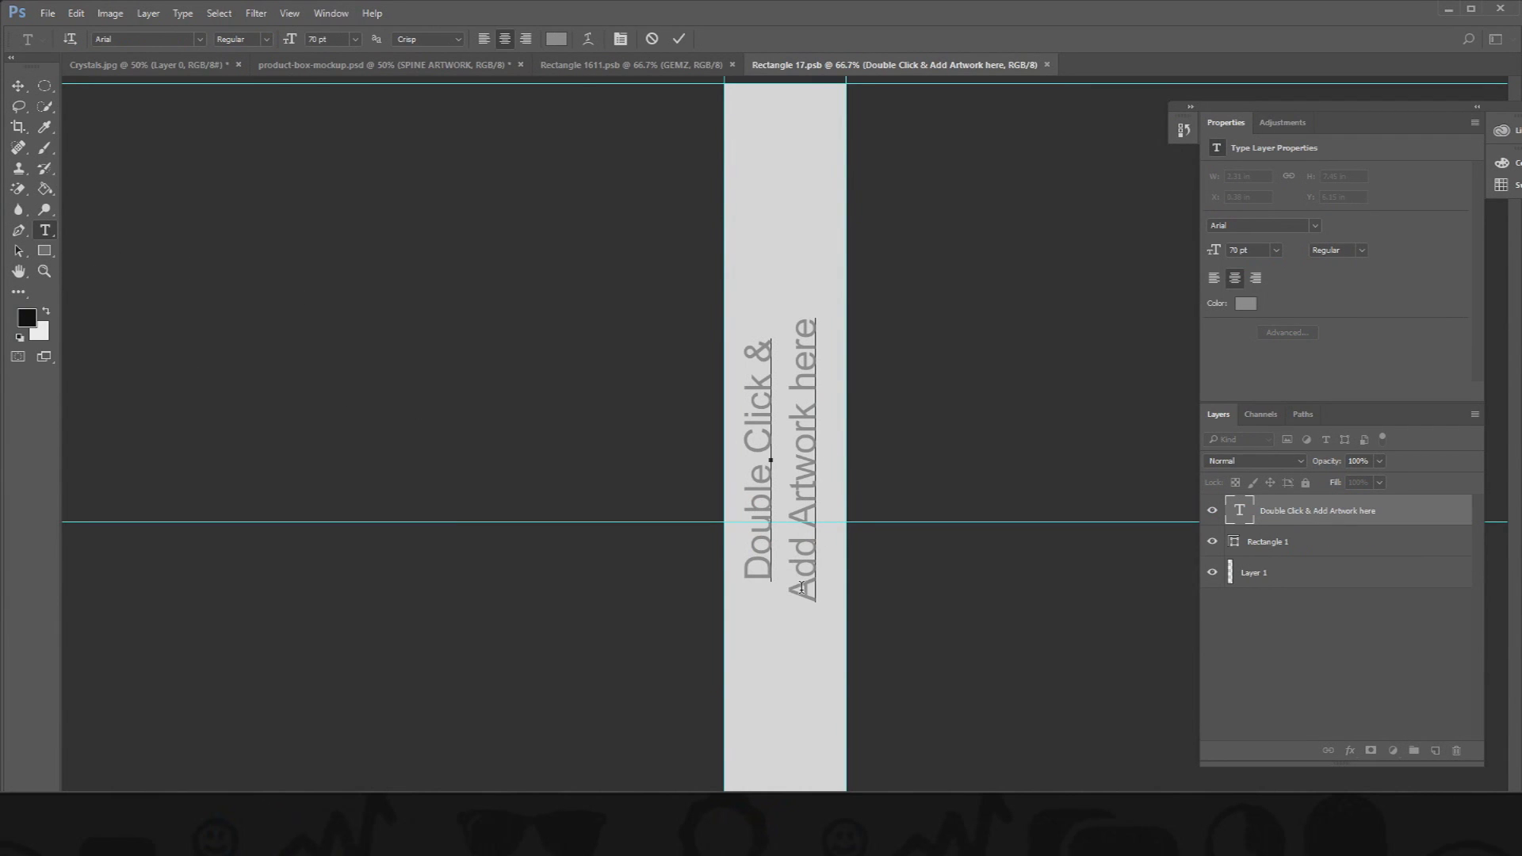
drag(788, 586, 860, 294)
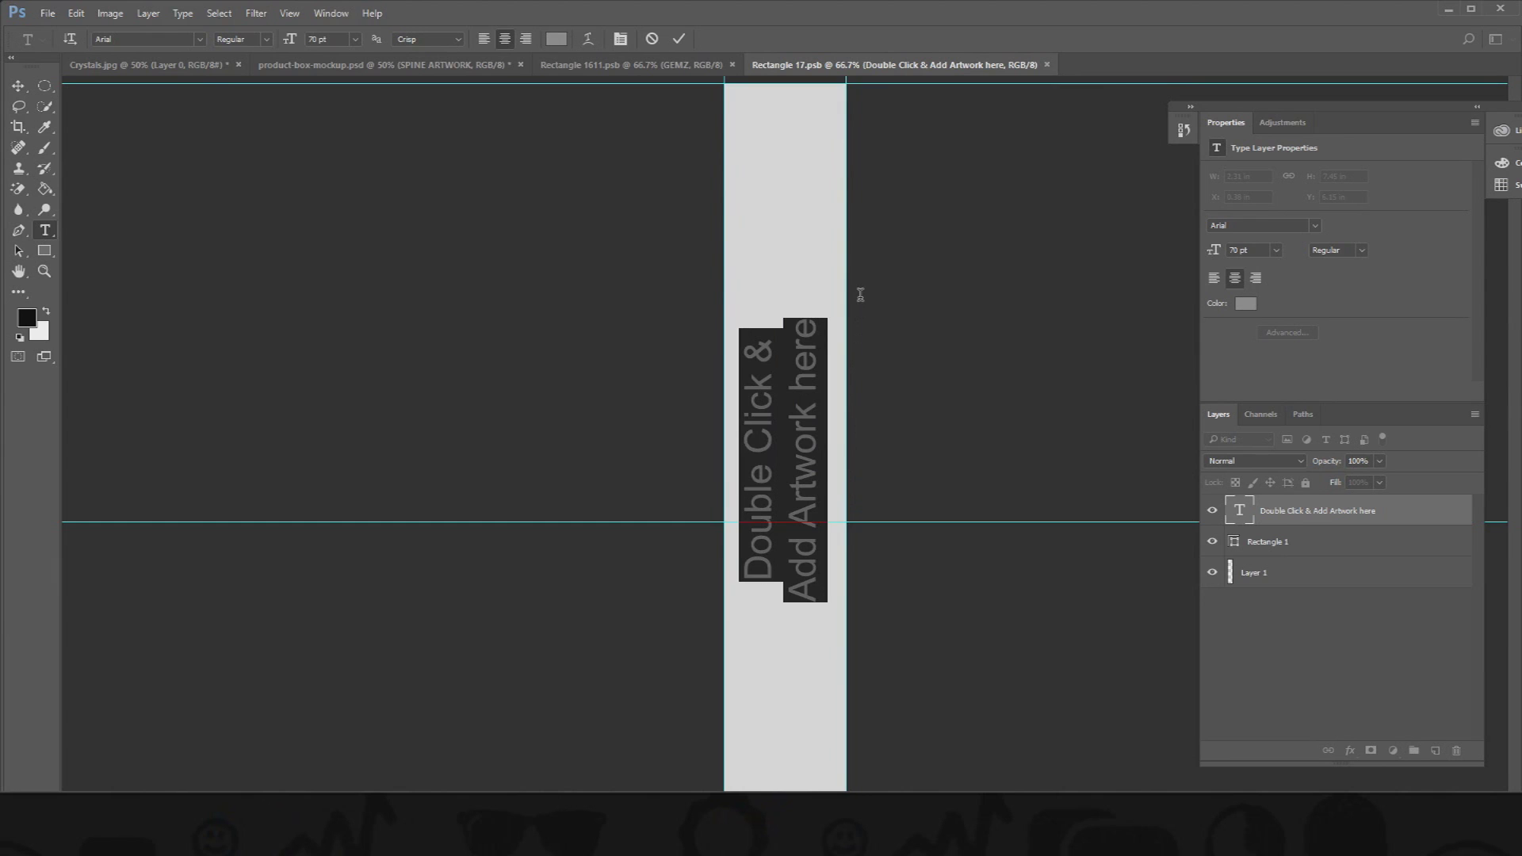
text(GEVM)
key(BackSpace)
key(BackSpace)
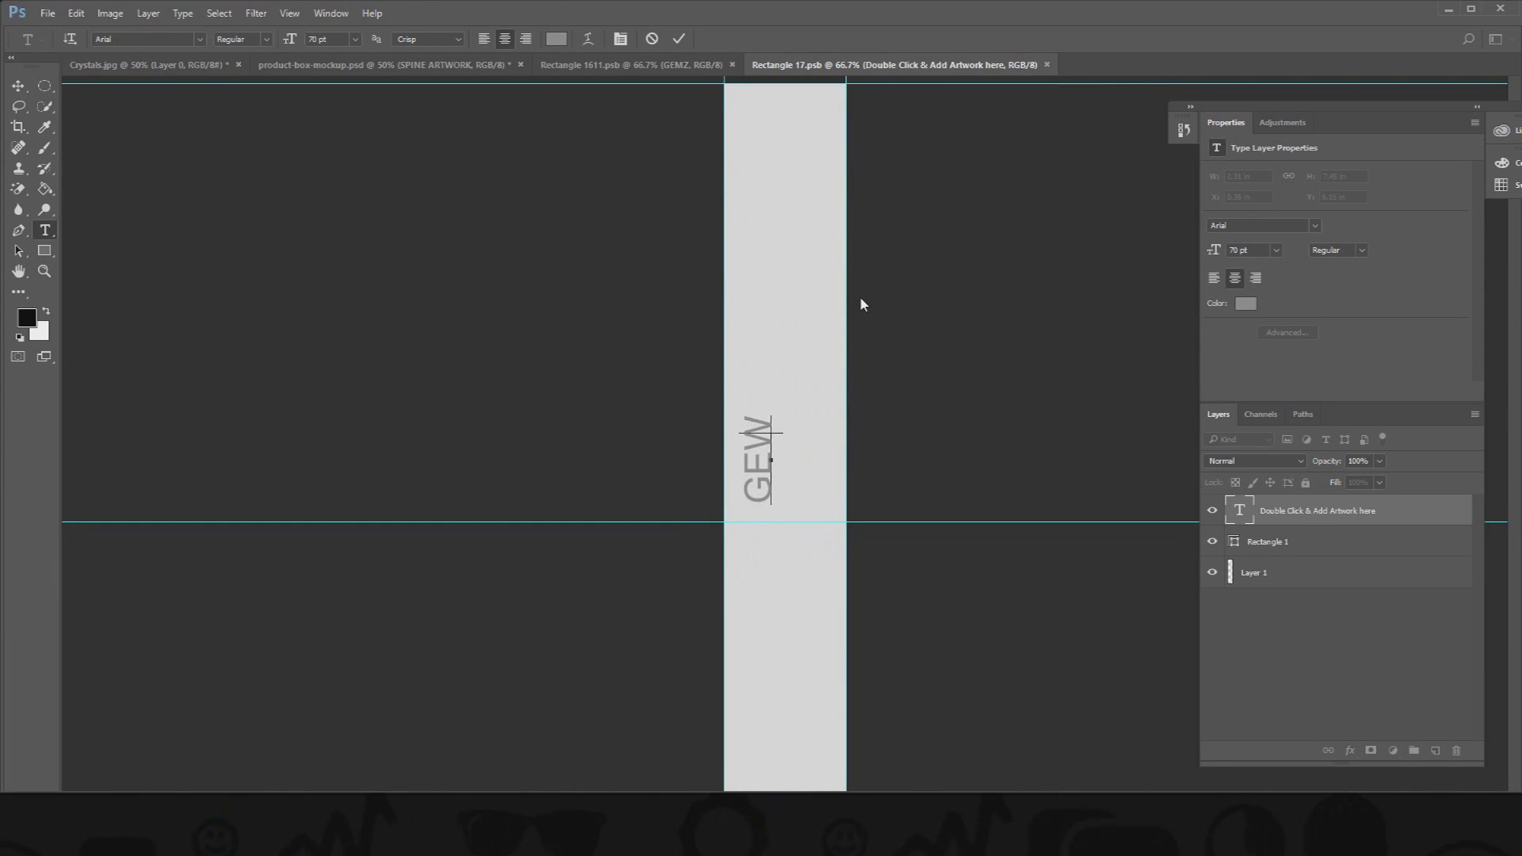
text(MZ)
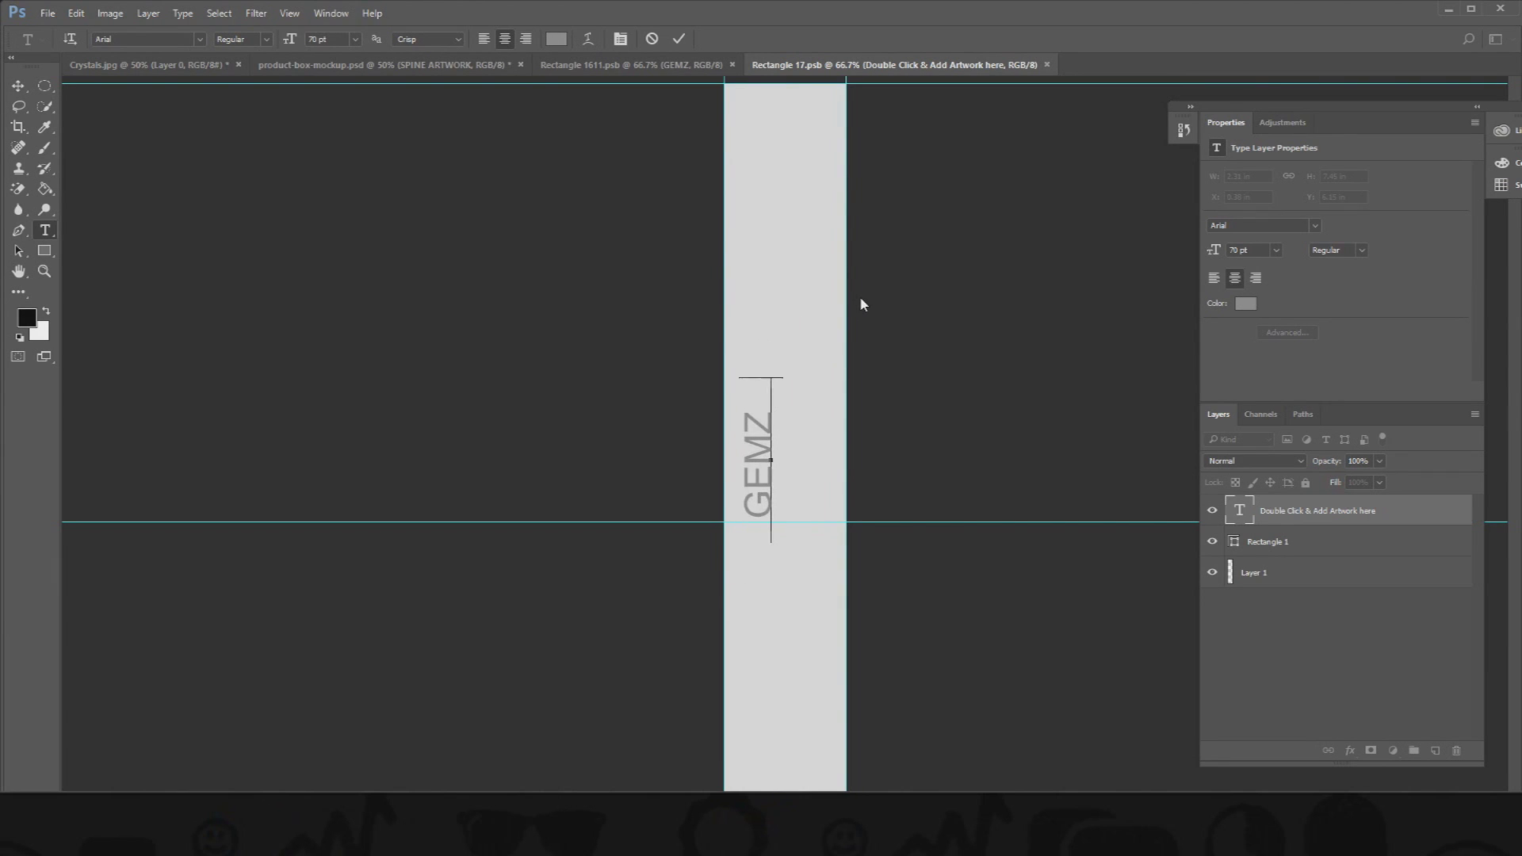
text( SAMPLE)
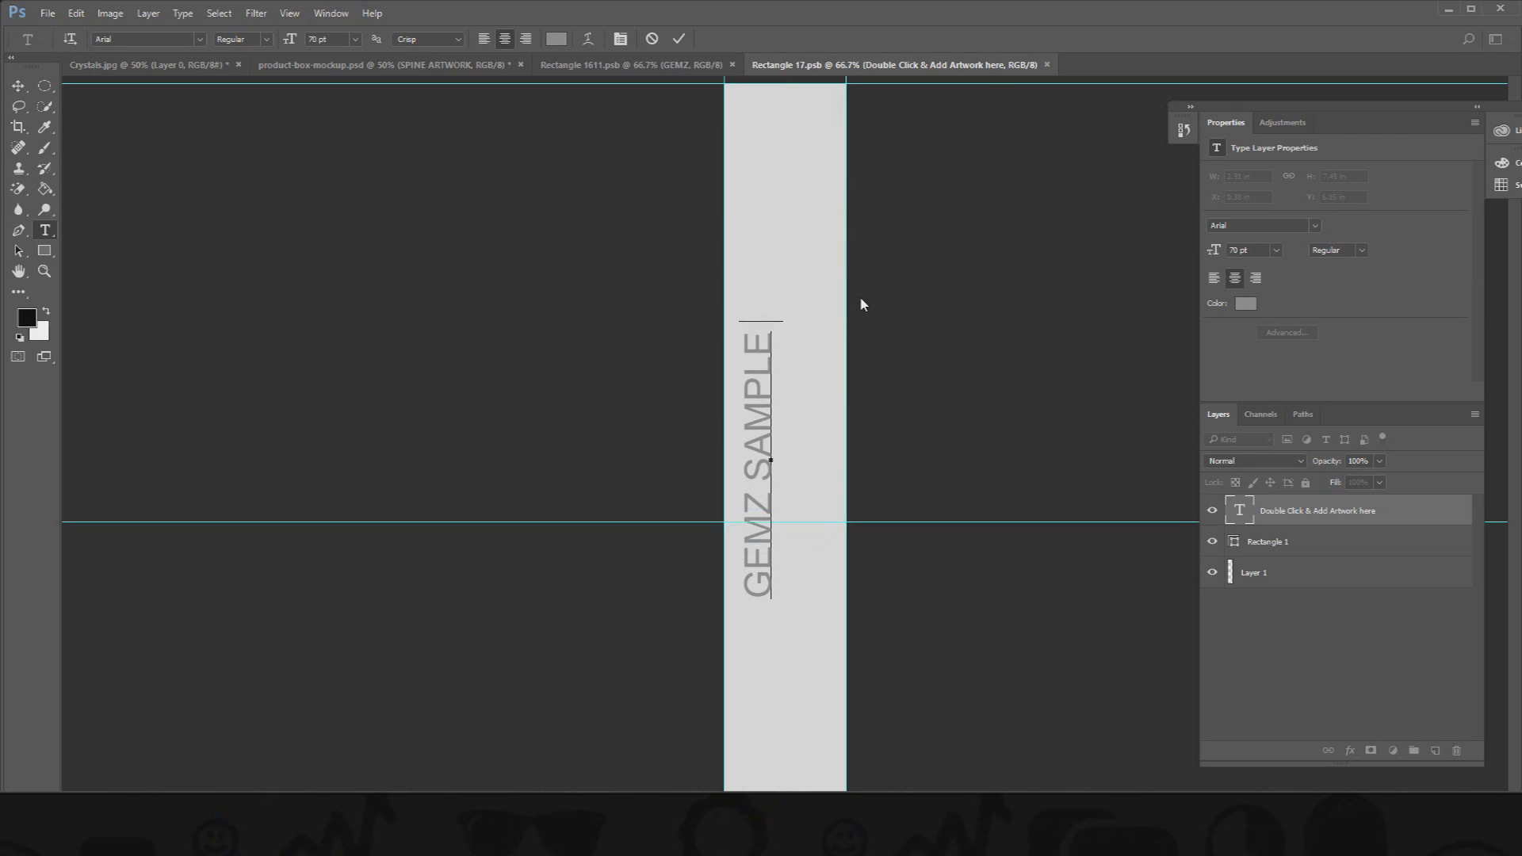
text( PACK)
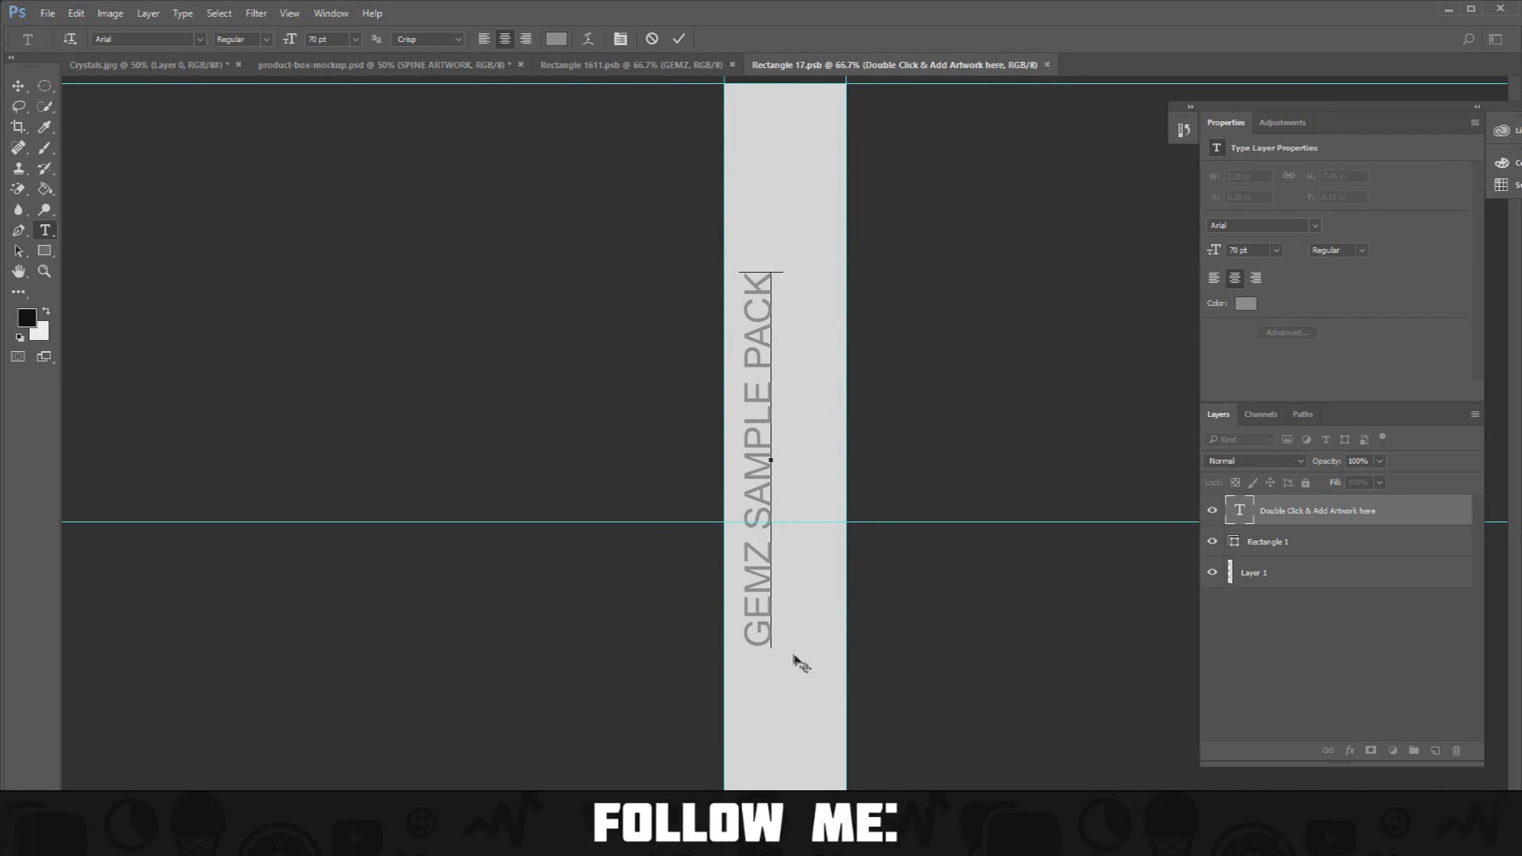
mouse_move(771, 646)
mouse_down()
mouse_move(765, 317)
mouse_move(764, 626)
mouse_up()
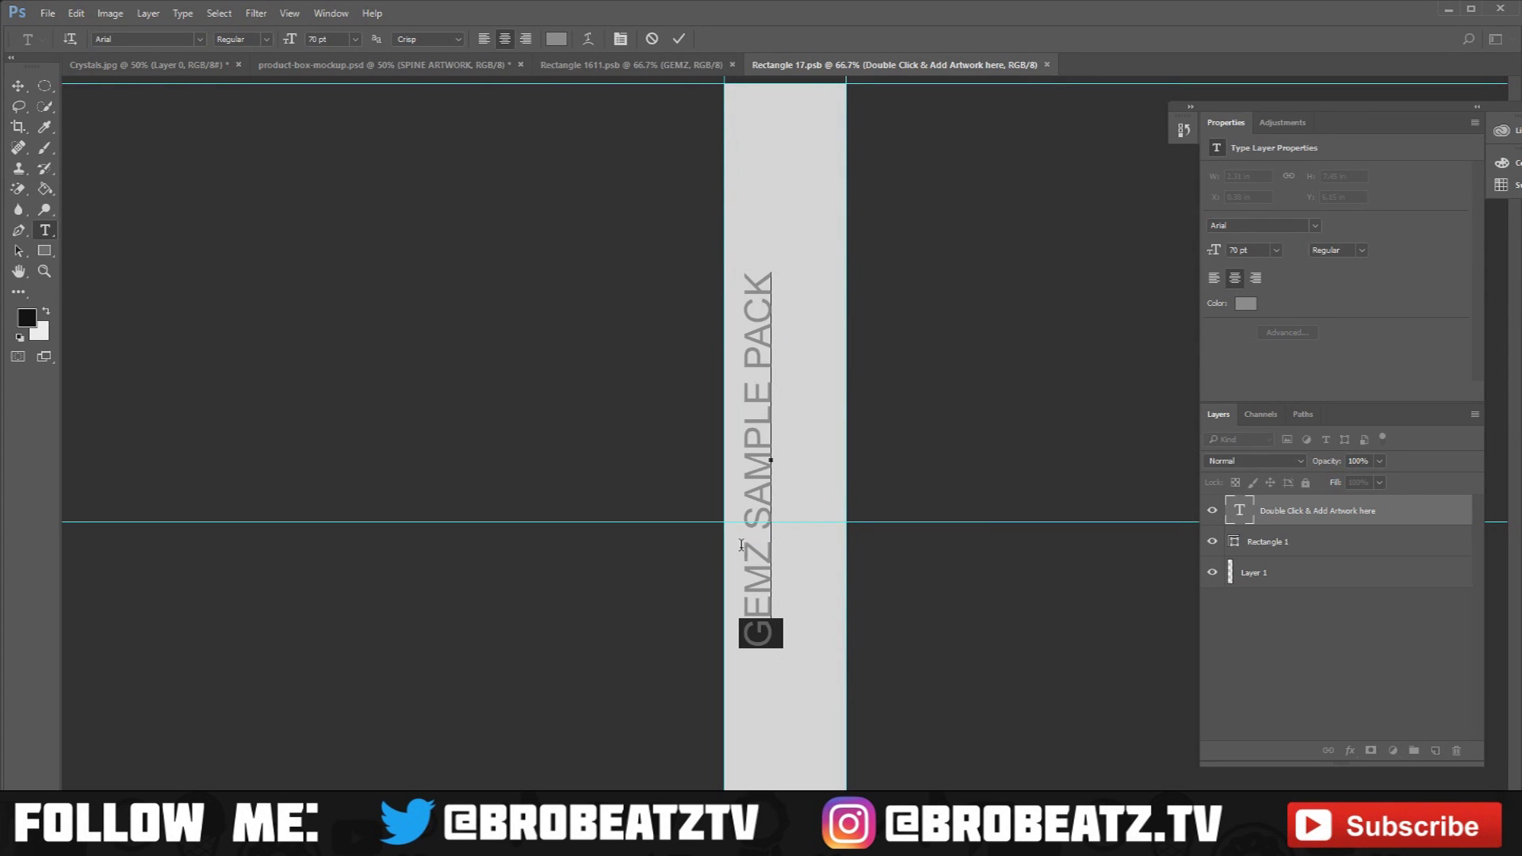
drag(741, 545, 741, 543)
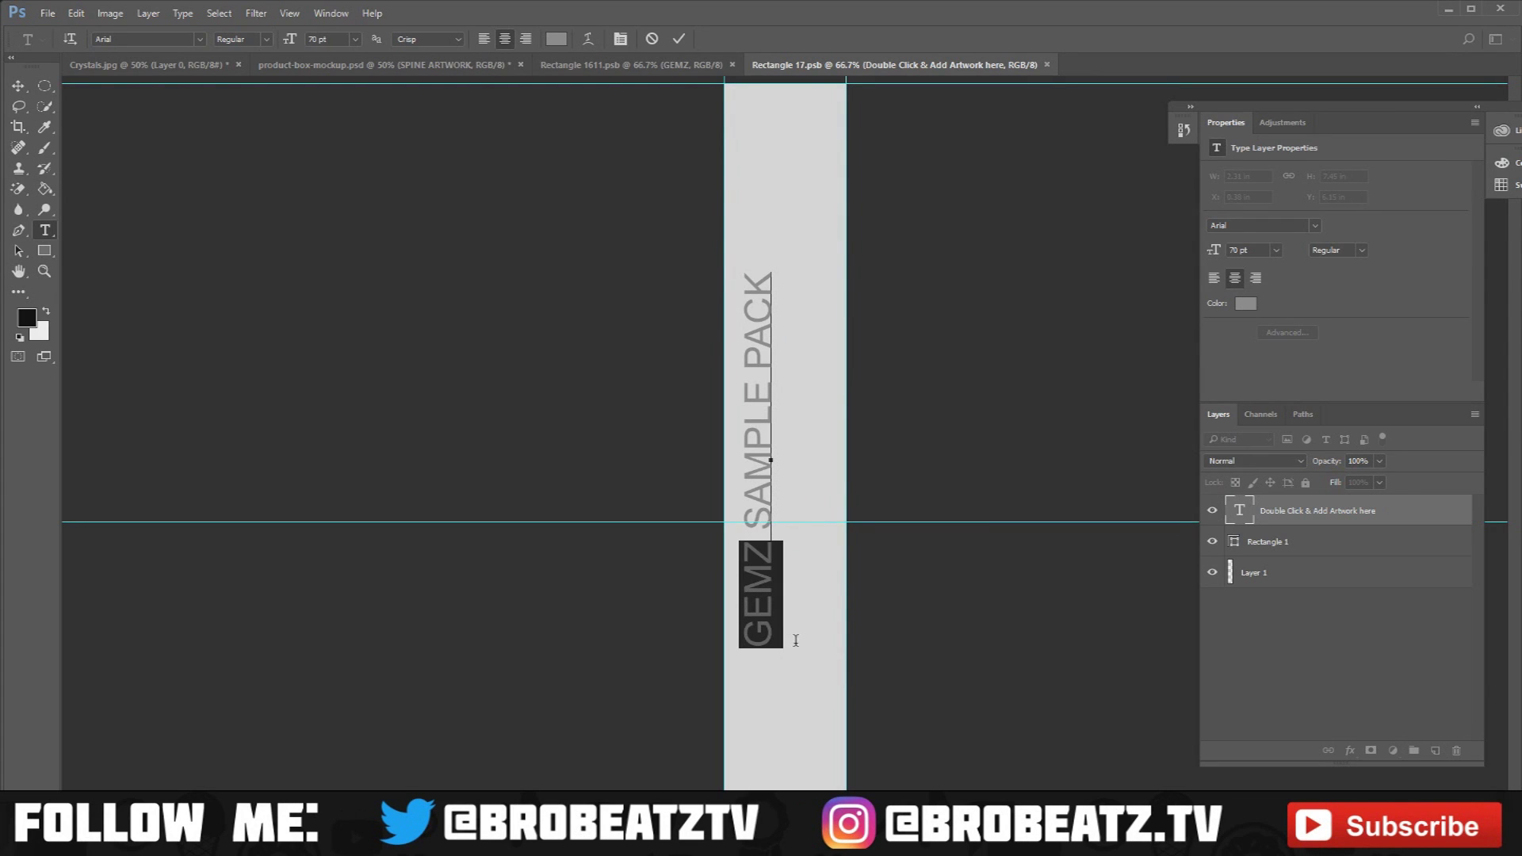
shift+click(742, 287)
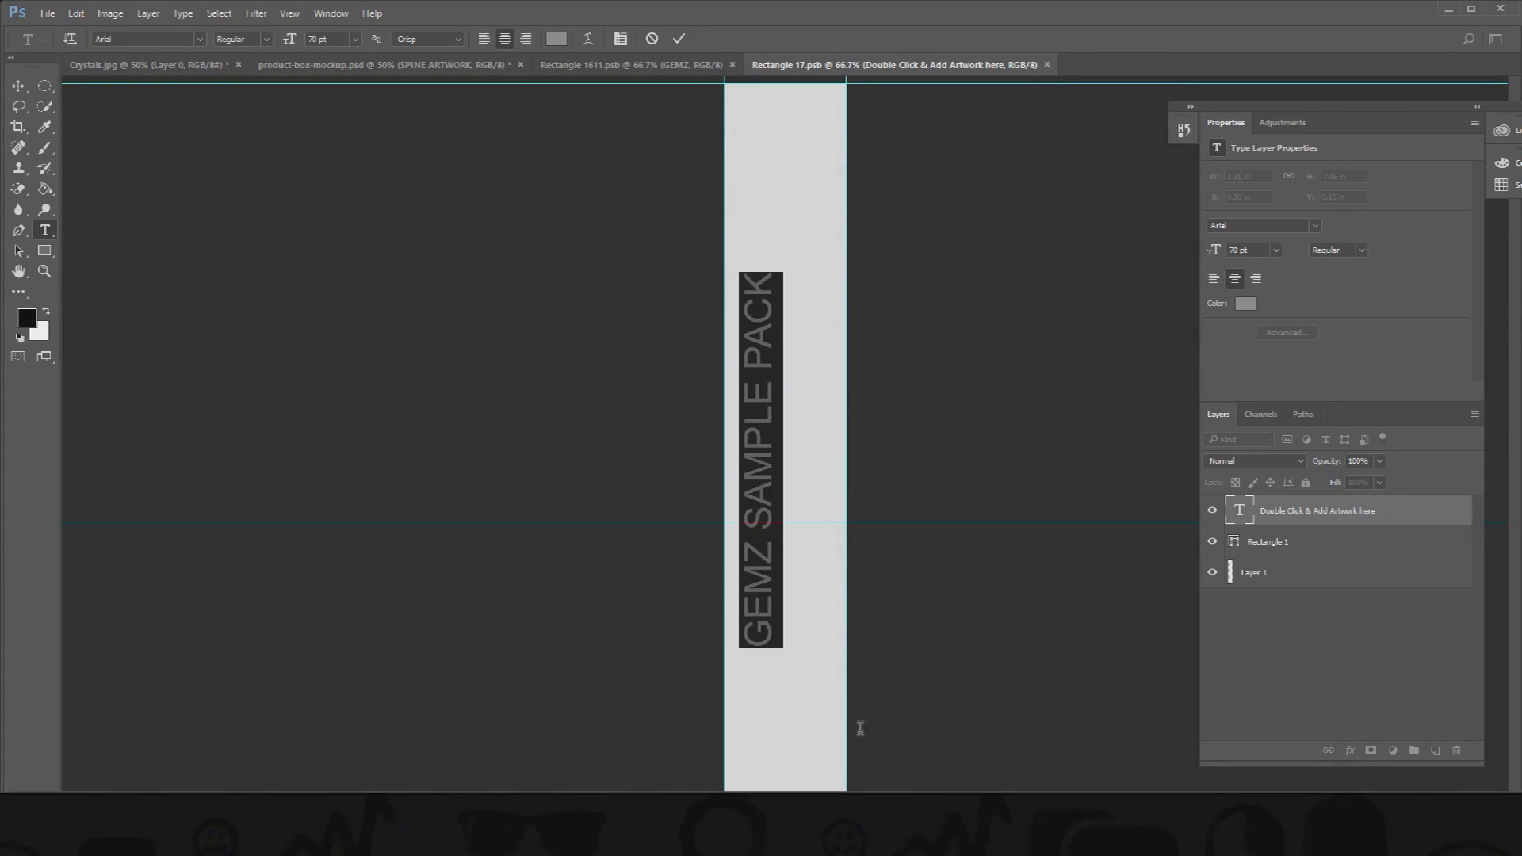
Set the spine text's font to Code Pro Light Demo
click(200, 39)
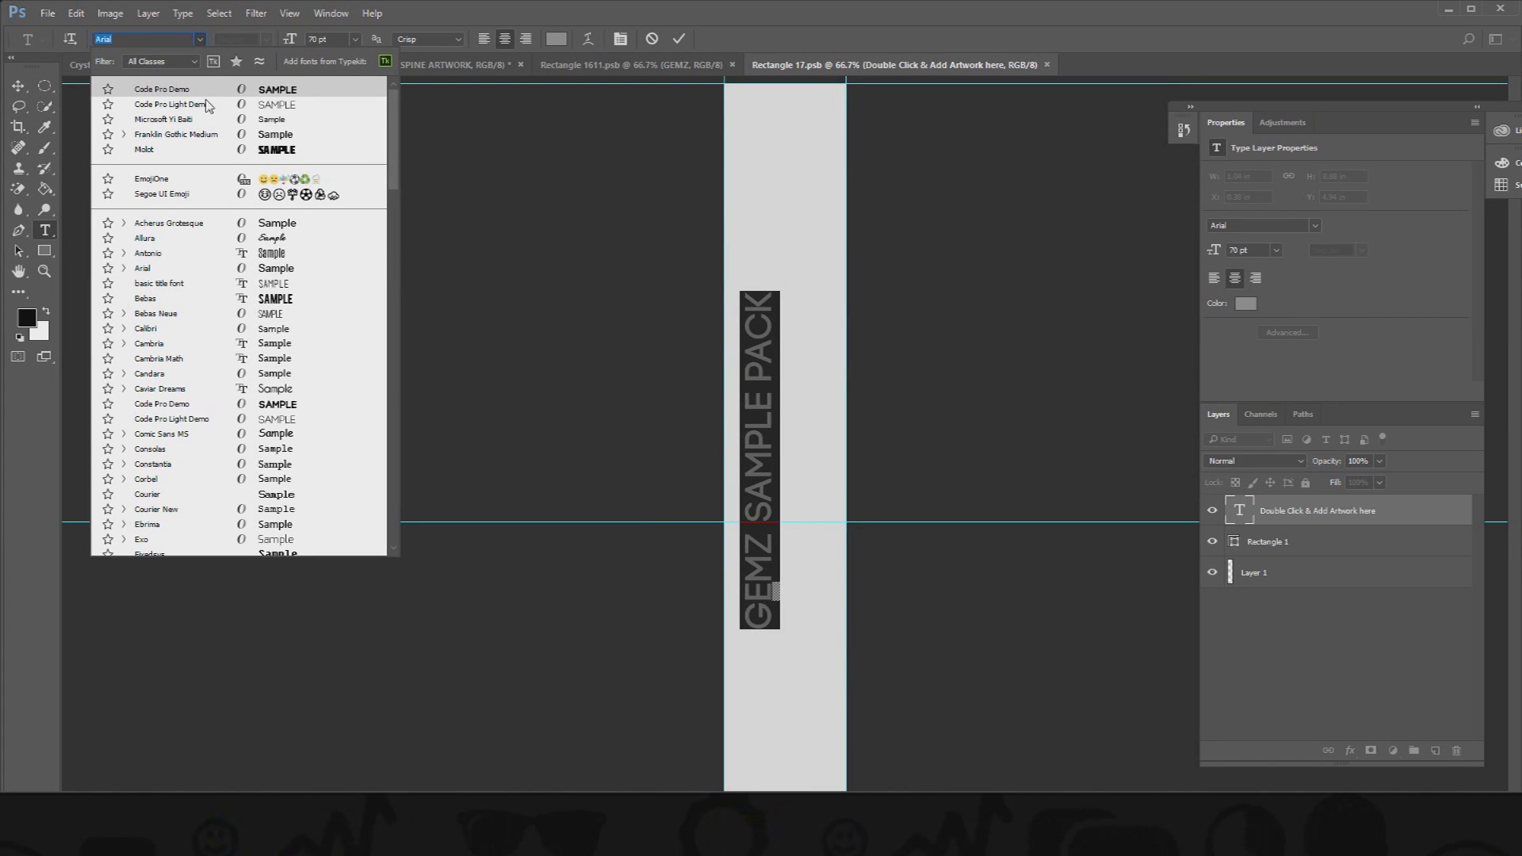
click(209, 105)
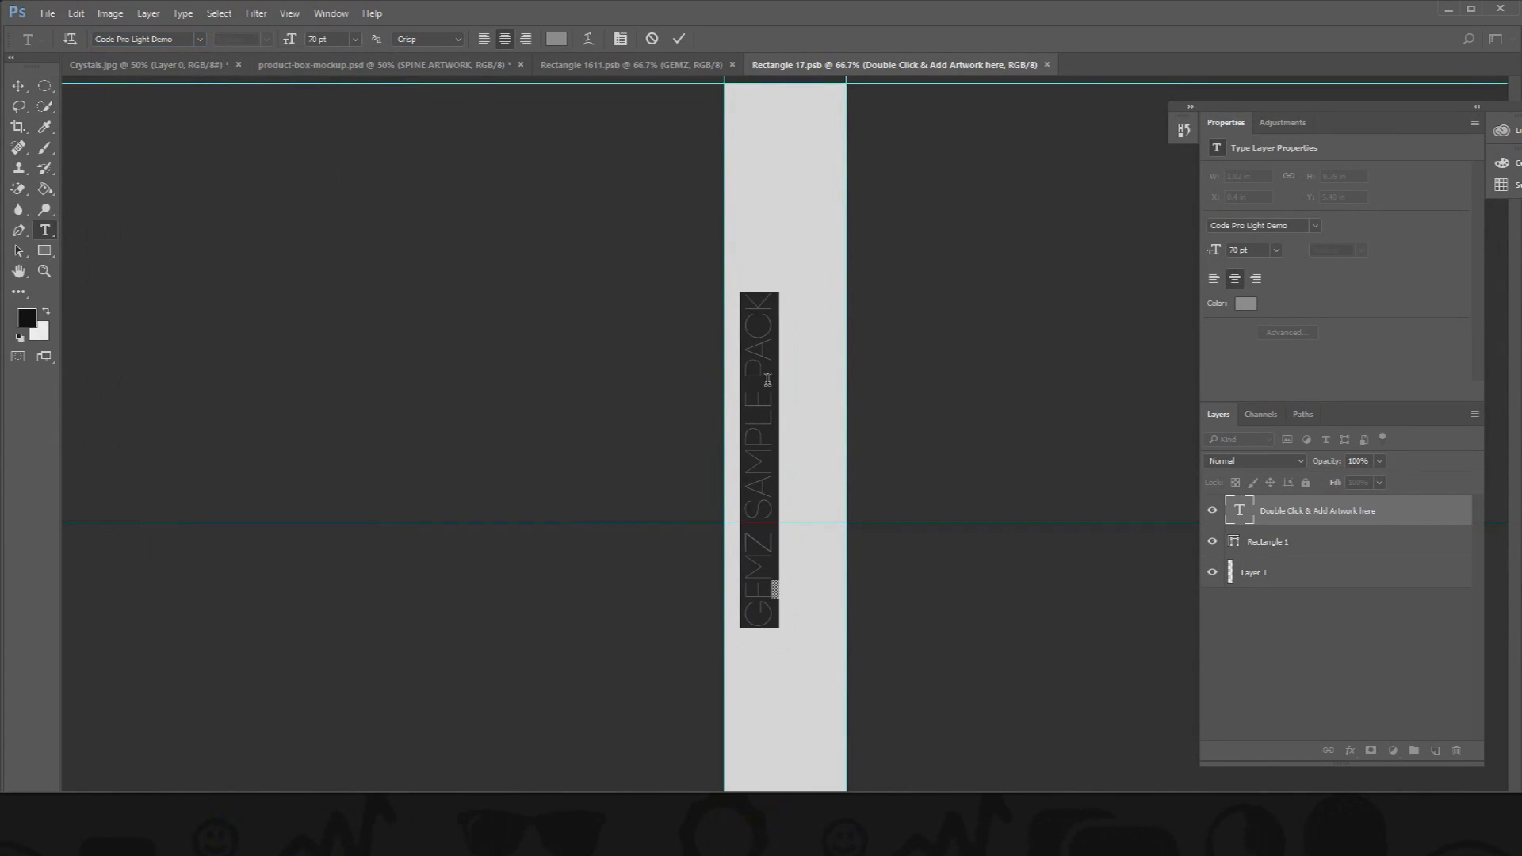
click(756, 468)
drag(742, 547, 810, 658)
click(777, 524)
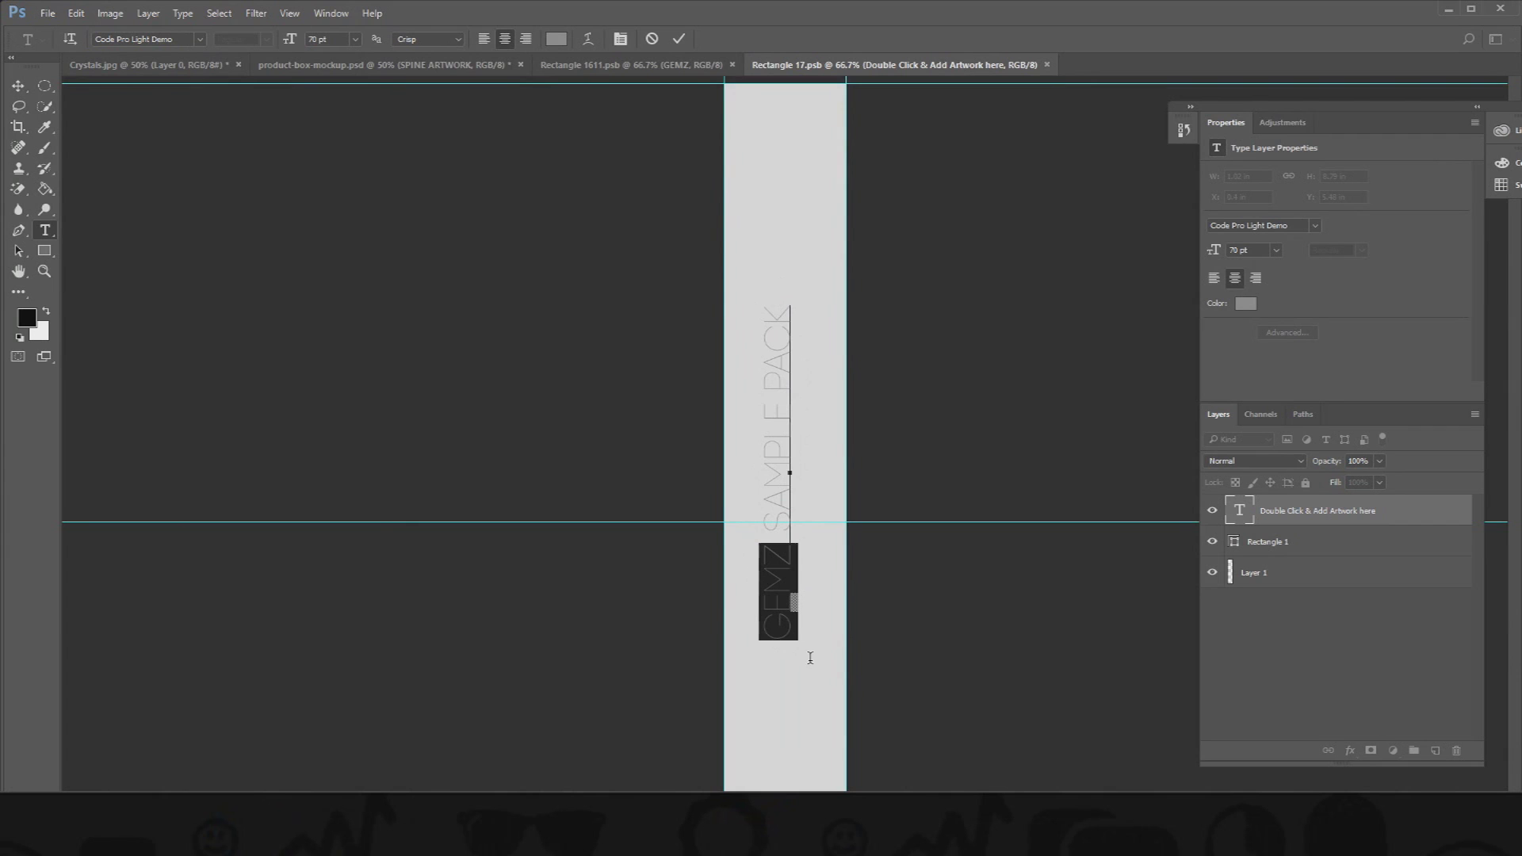
Set the spine text's anti-aliasing to Strong
click(198, 40)
click(199, 40)
click(458, 39)
click(441, 82)
click(817, 354)
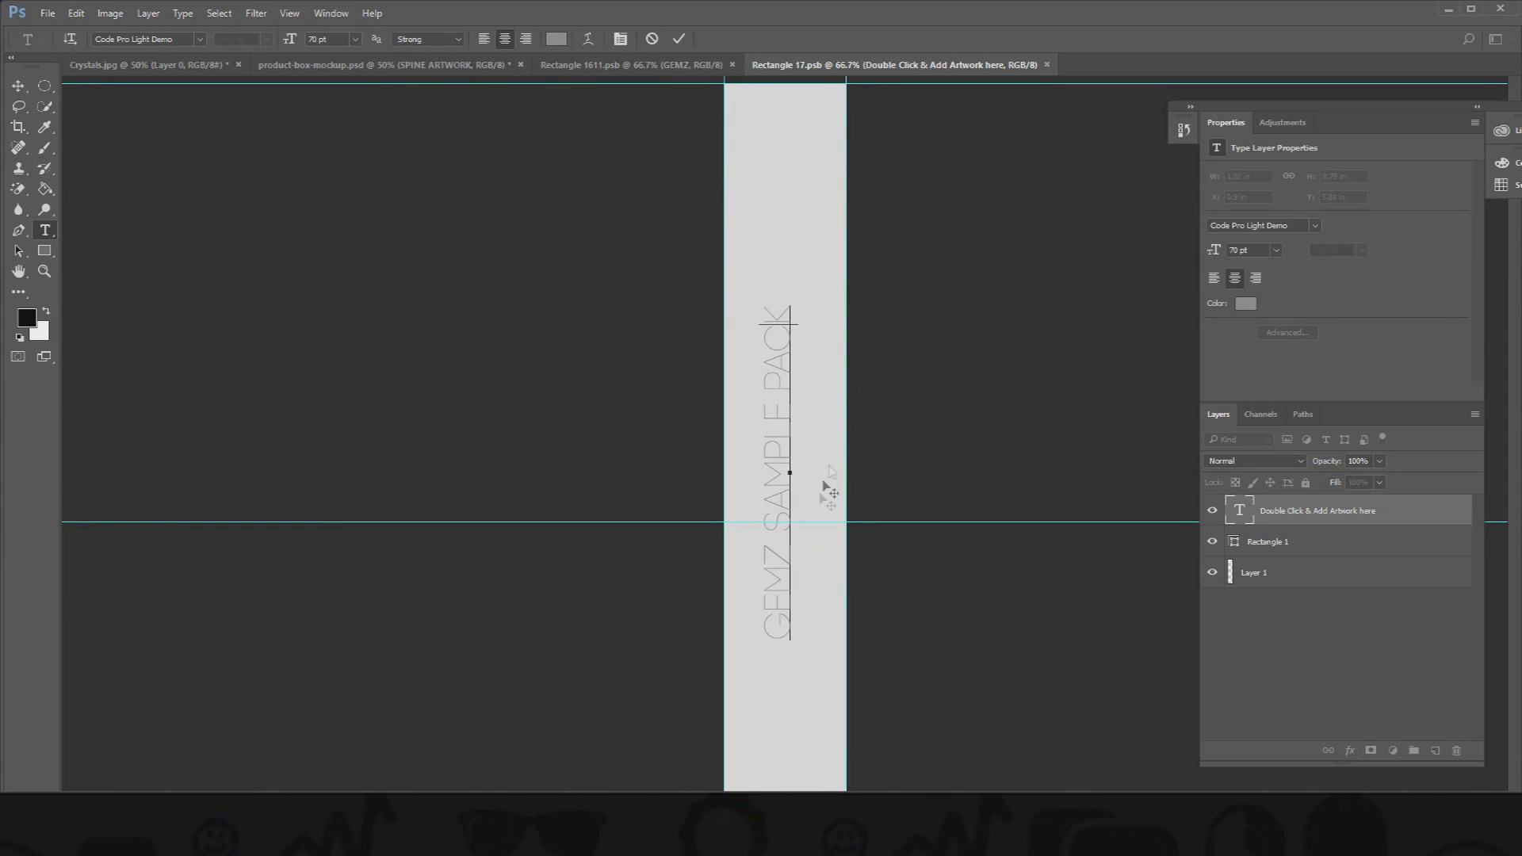
Colour GEMZ SAMPLE PACK black, commit it, and move it higher up the spine
drag(778, 626, 805, 293)
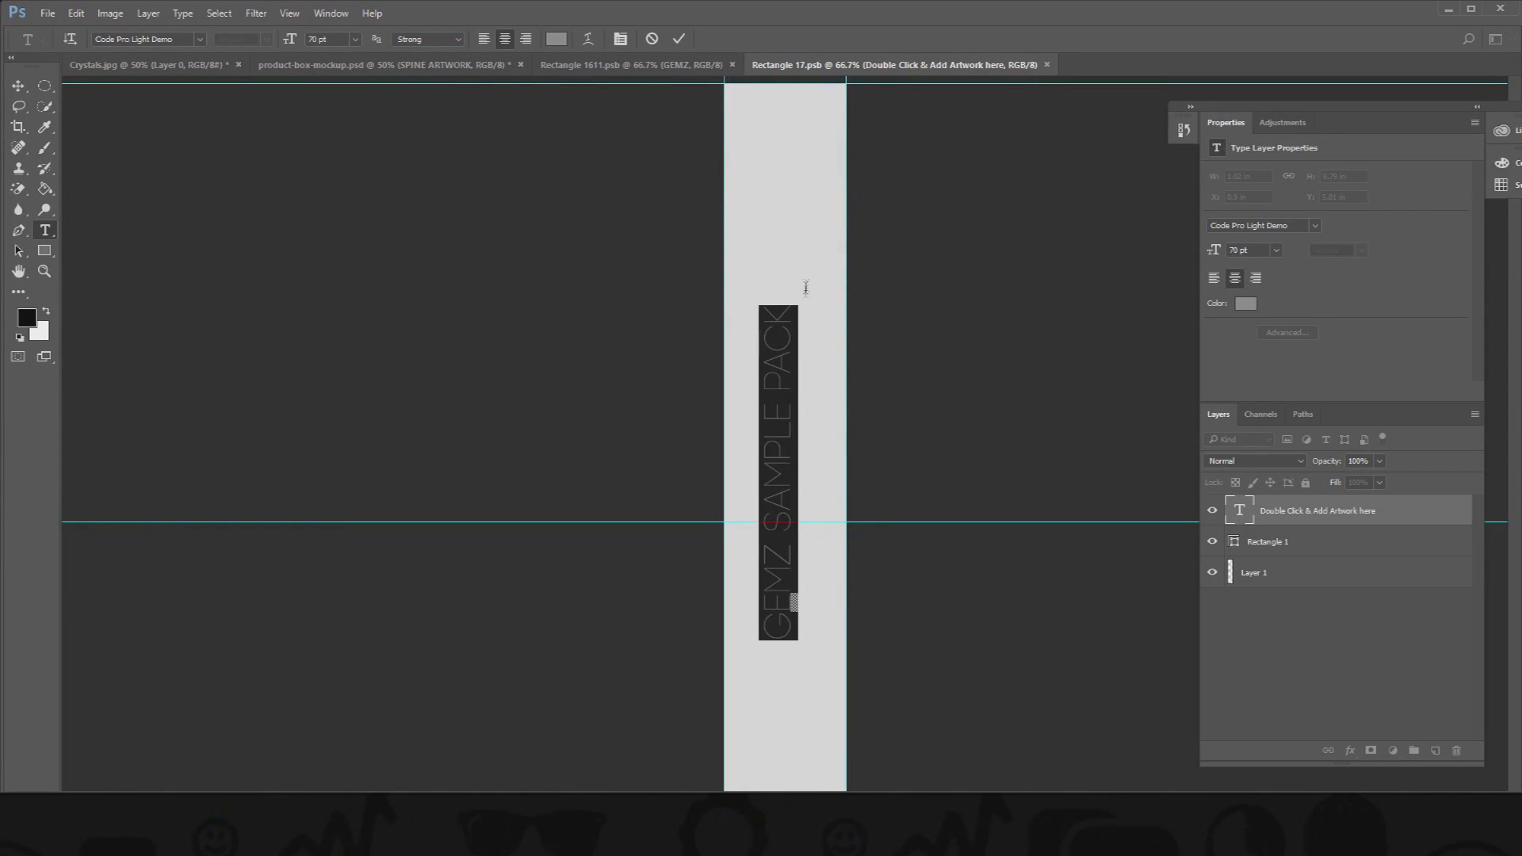
click(21, 334)
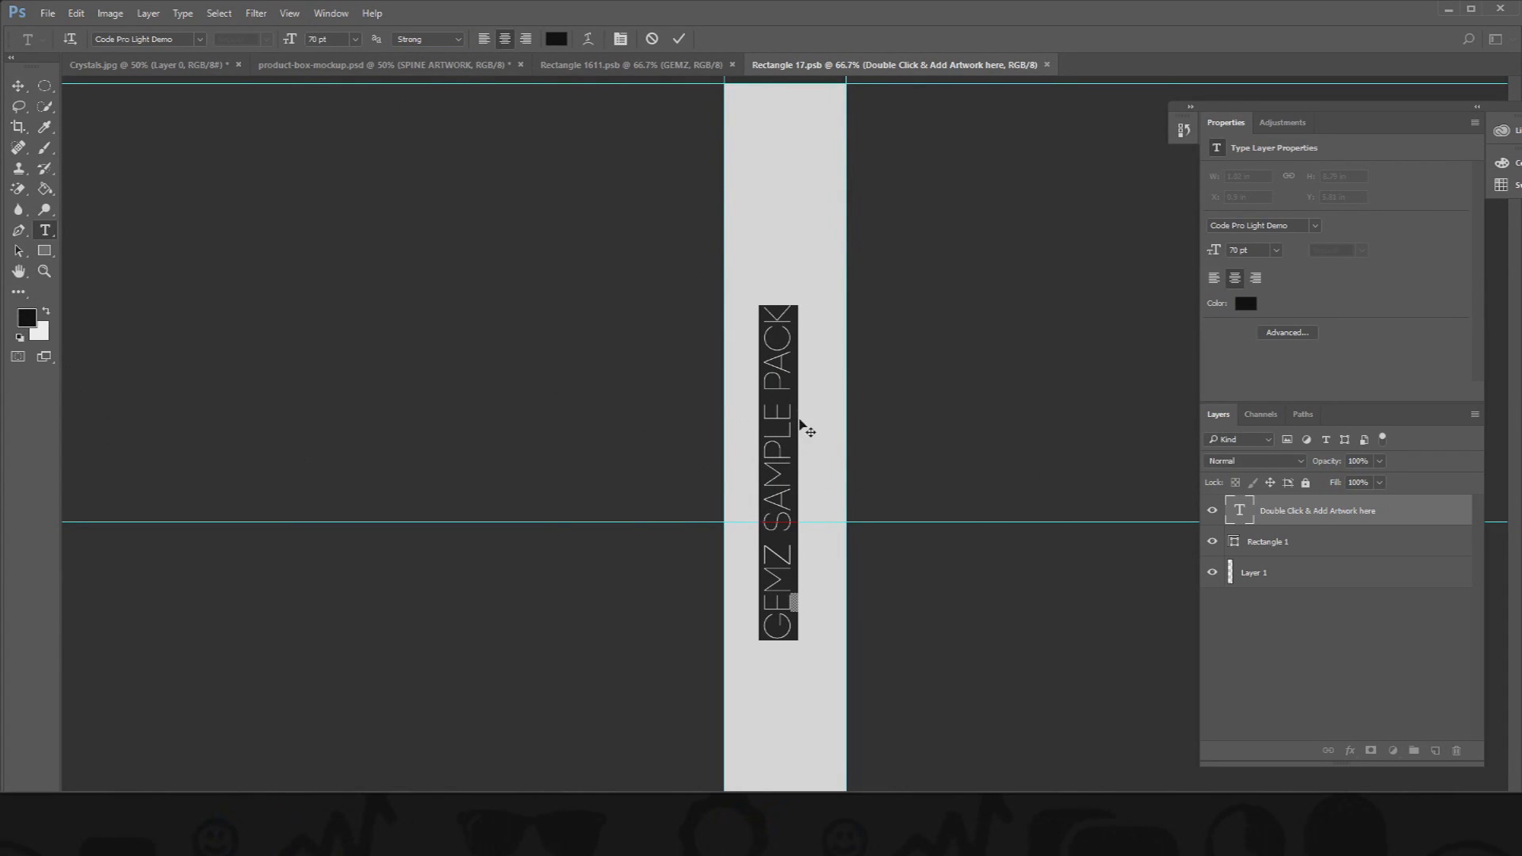
click(17, 85)
drag(785, 460, 787, 429)
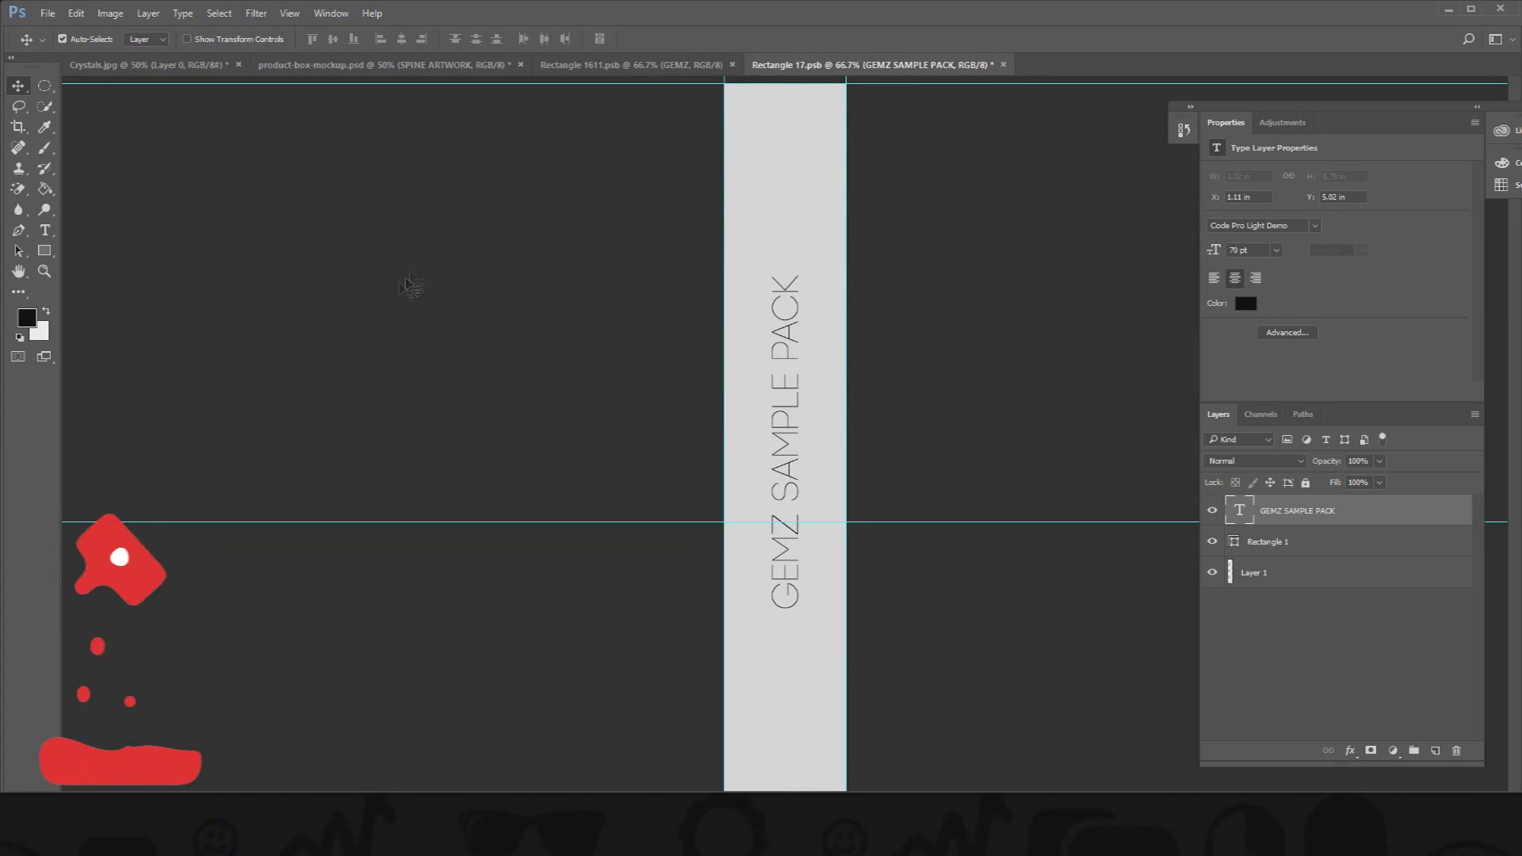
Save Rectangle 17.psb with Ctrl+S and return to product-box-mockup.psd
key(ctrl+s)
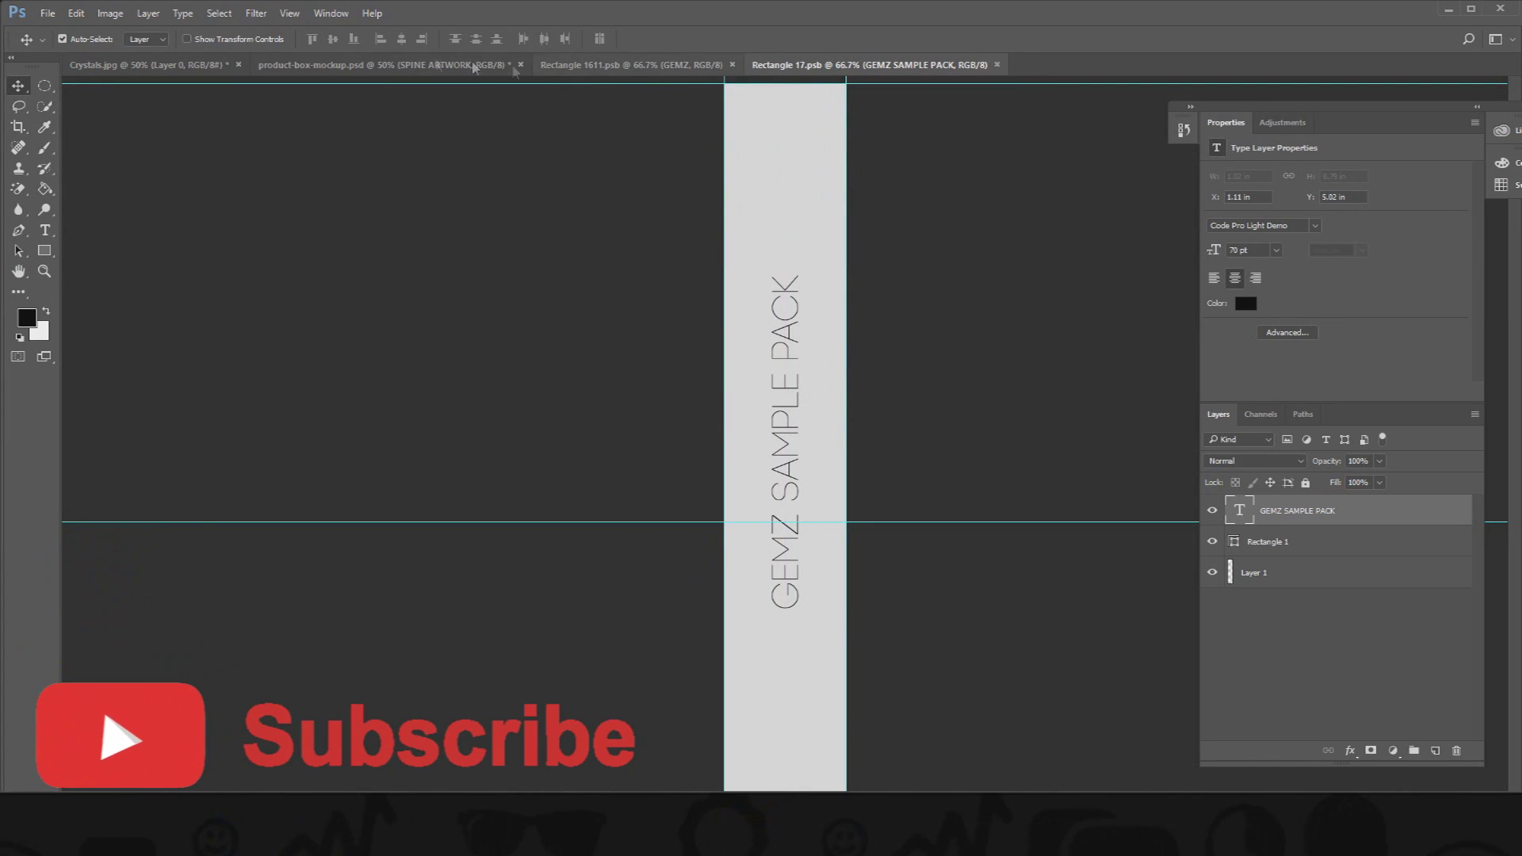
click(380, 65)
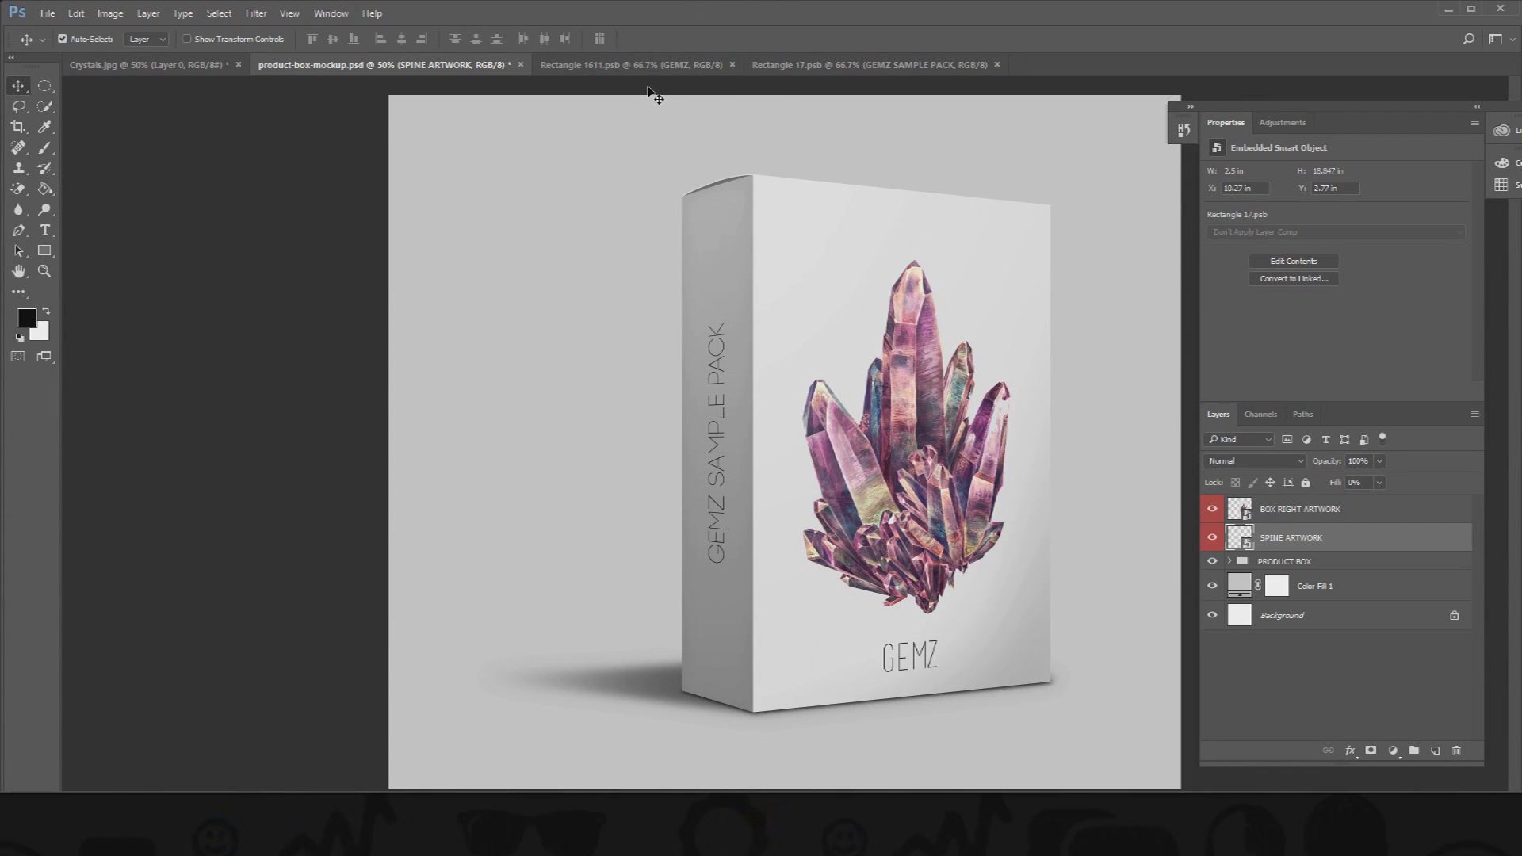
Undo the background removal on Crystals.jpg to restore its original light background
click(190, 64)
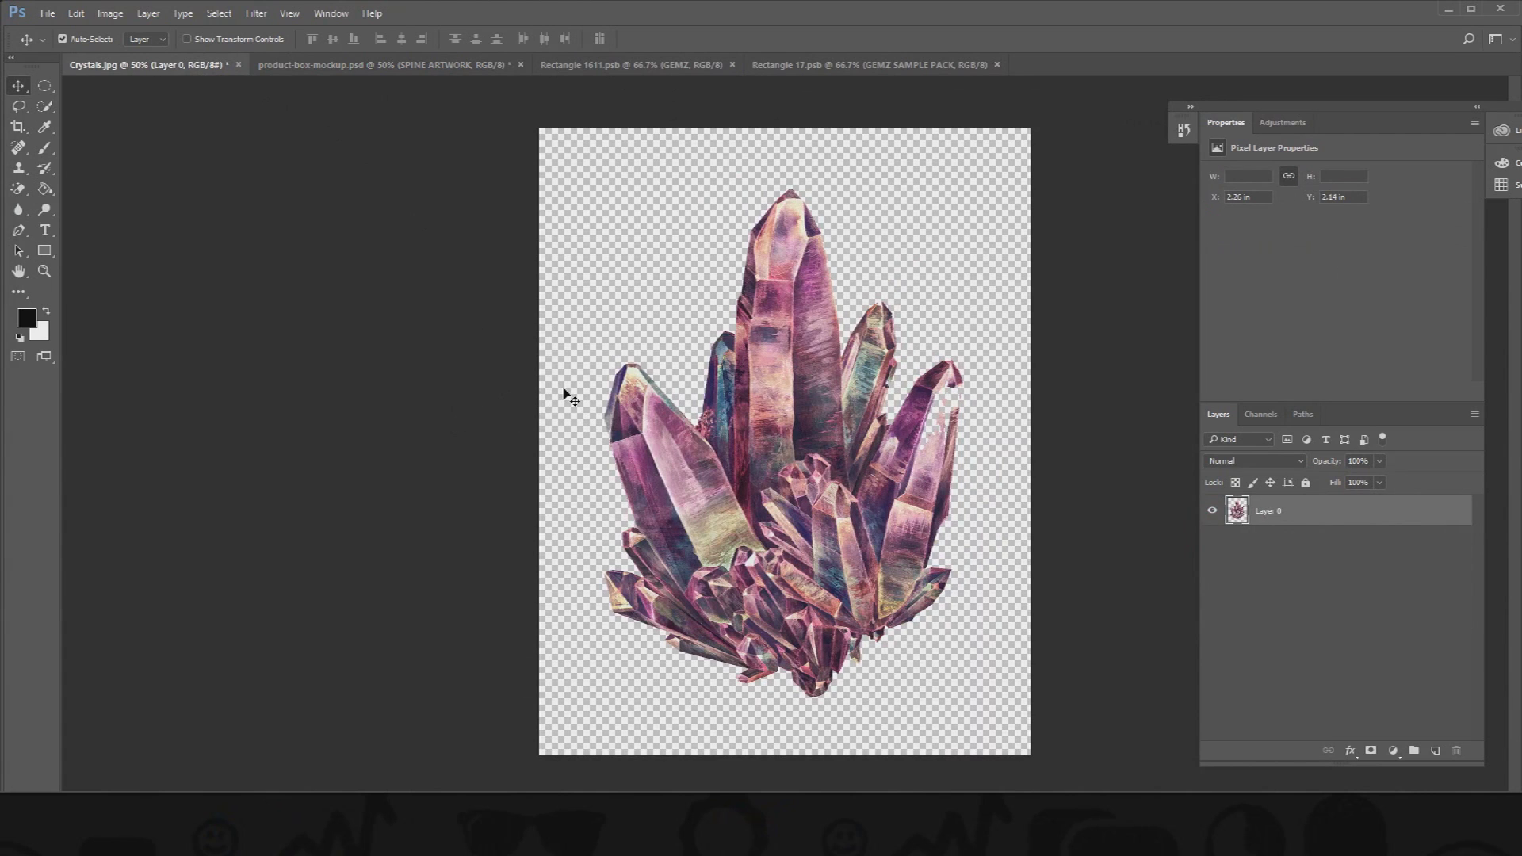
key(ctrl)
key(ctrl+z)
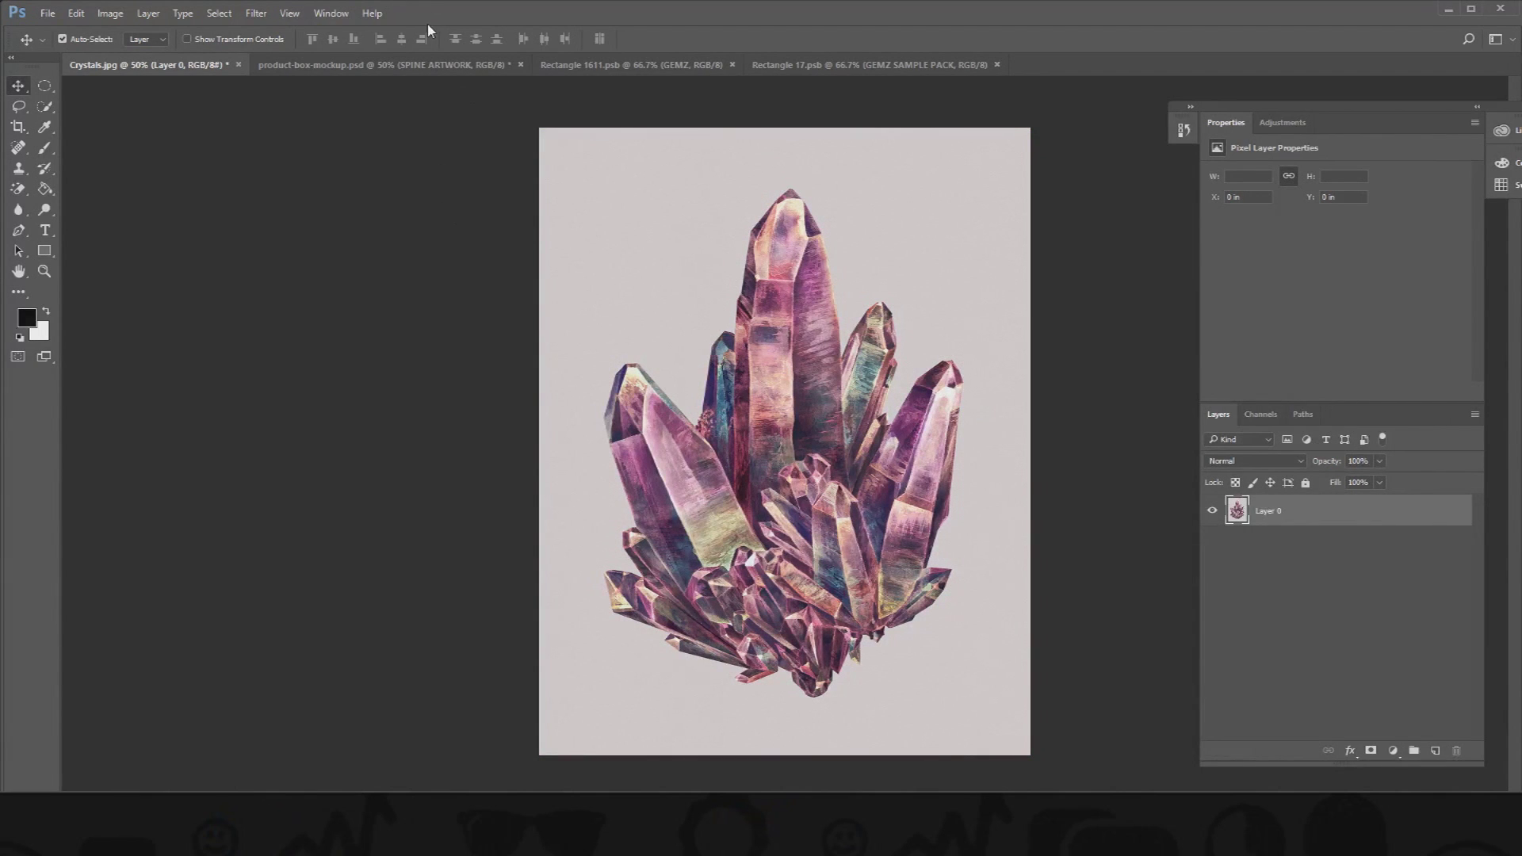
Review the front and spine artwork documents, ending back on Crystals.jpg
click(689, 65)
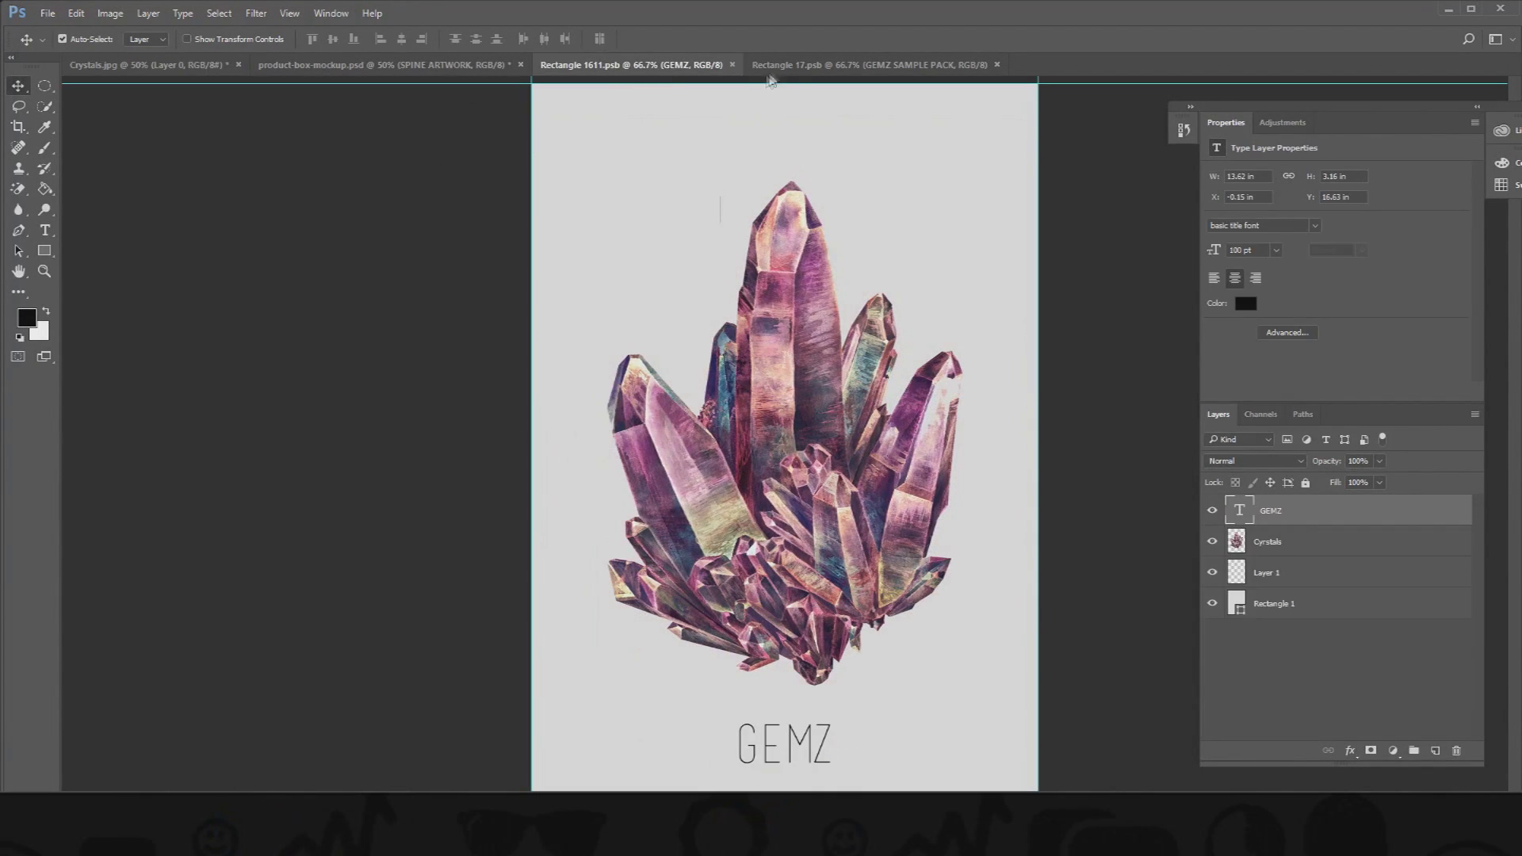
click(805, 67)
click(636, 68)
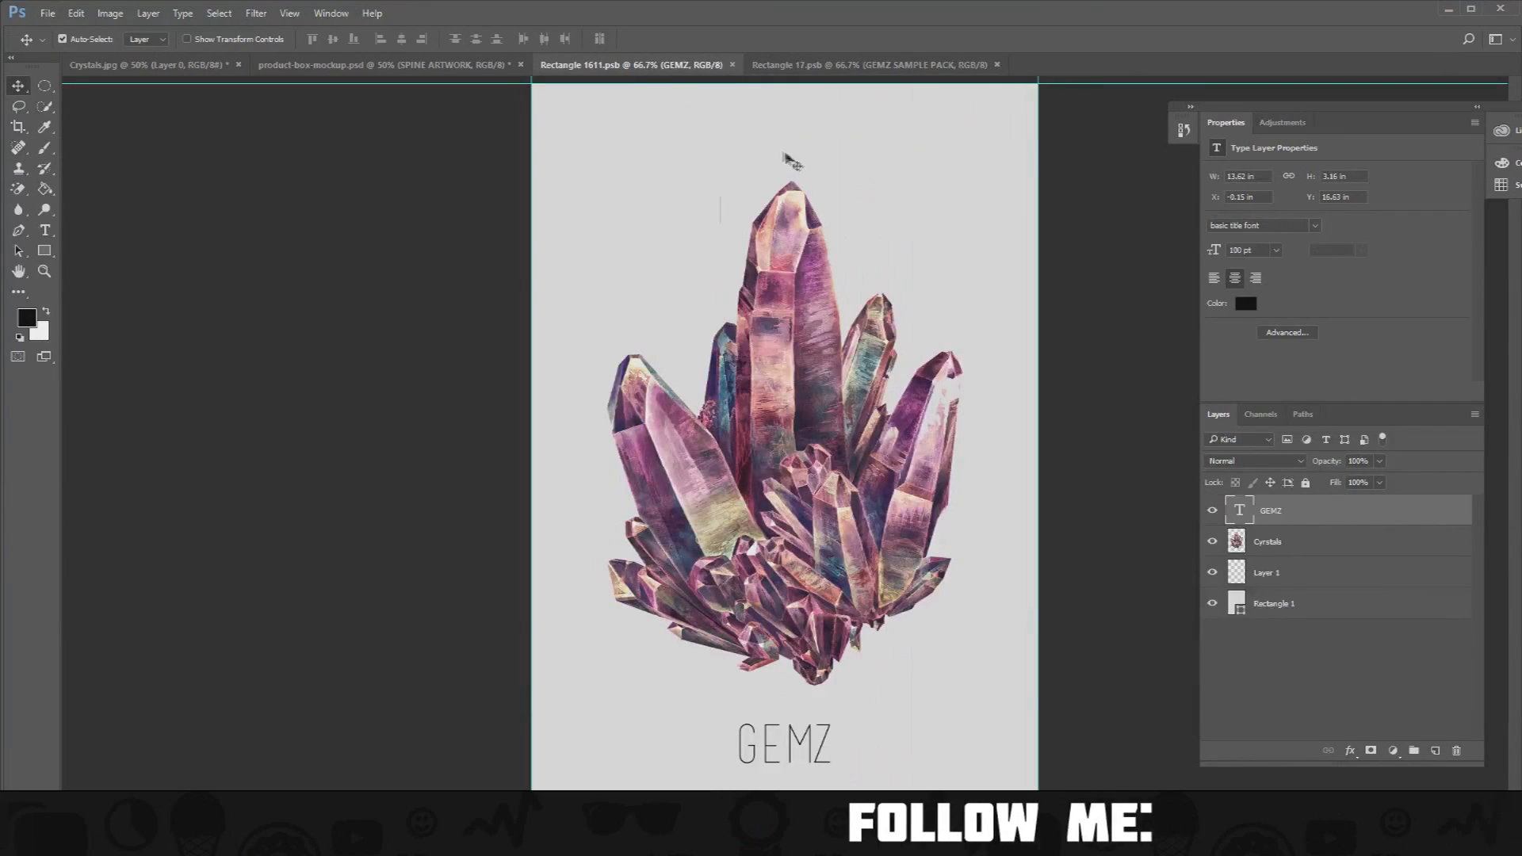
click(146, 65)
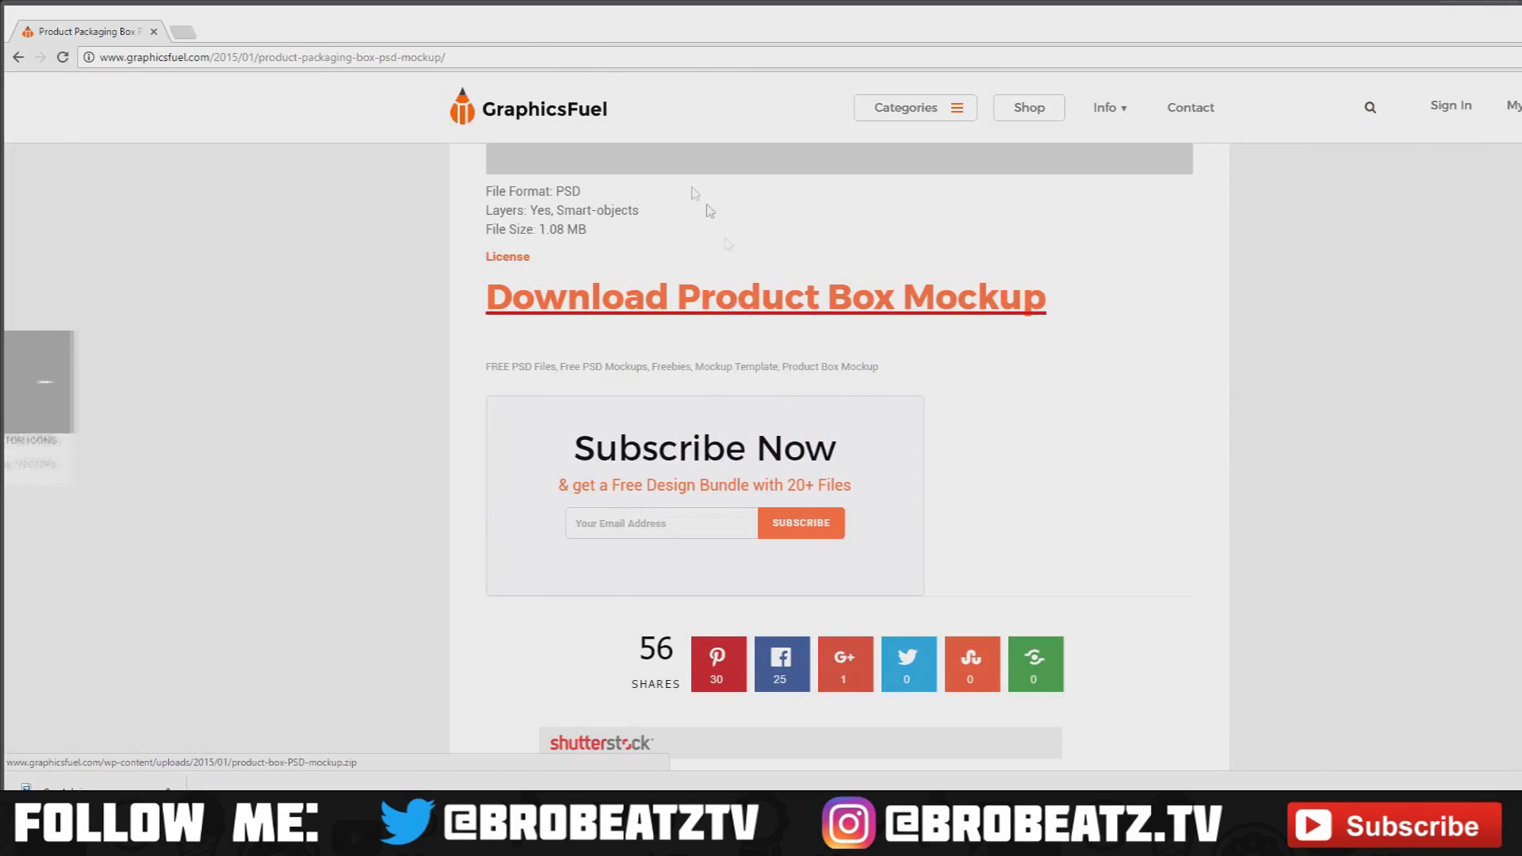
Start the Product Box Mockup download, cancel saving another copy, close the extracted files folder, and return to Photoshop
scroll(645, 396, up, 5)
scroll(645, 393, up, 10)
drag(480, 273, 1183, 282)
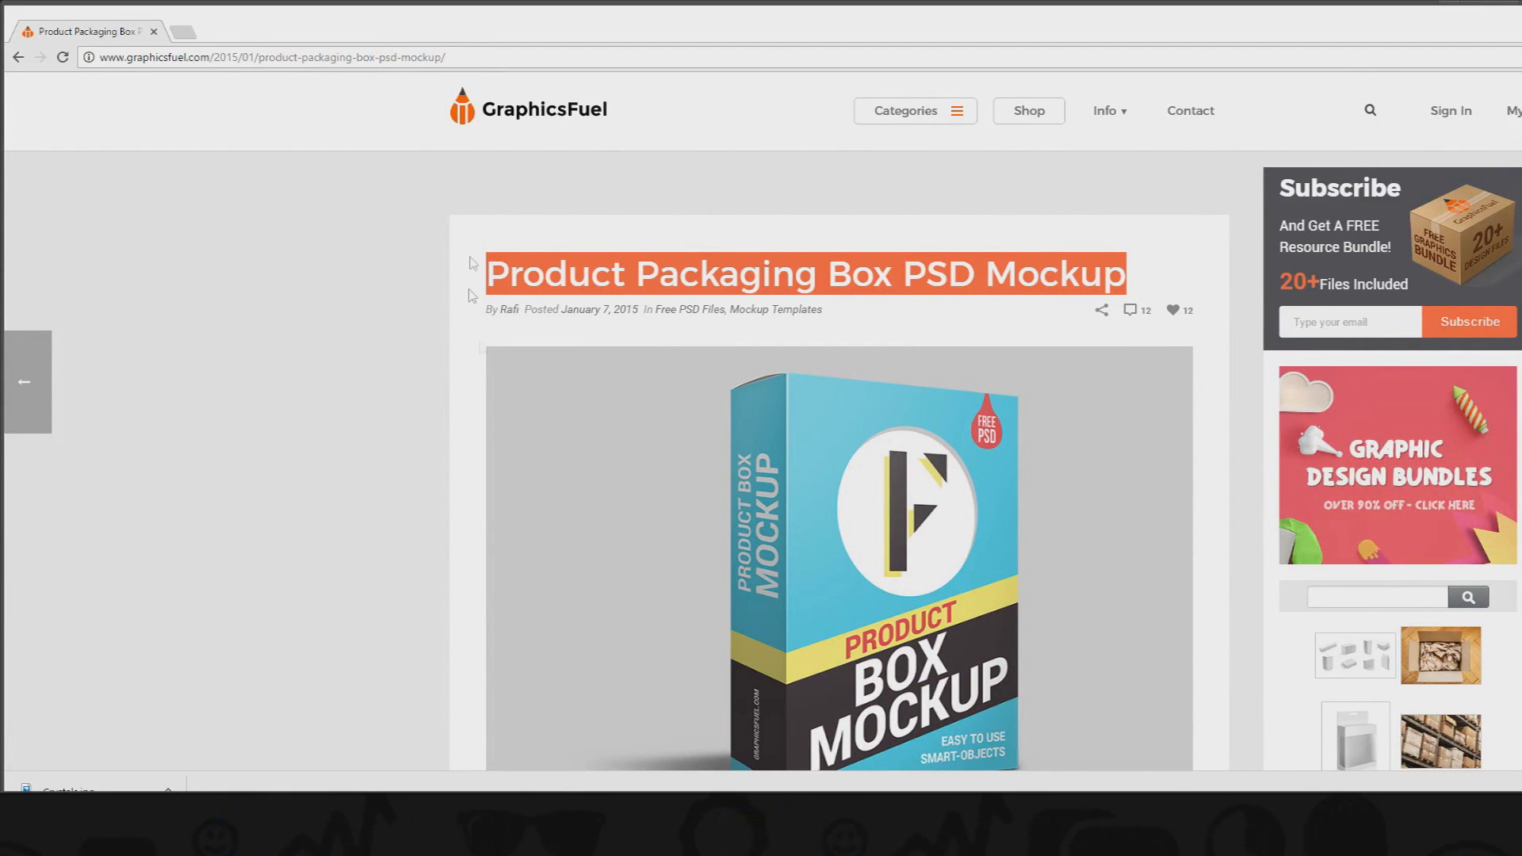
scroll(583, 378, down, 5)
scroll(580, 380, down, 5)
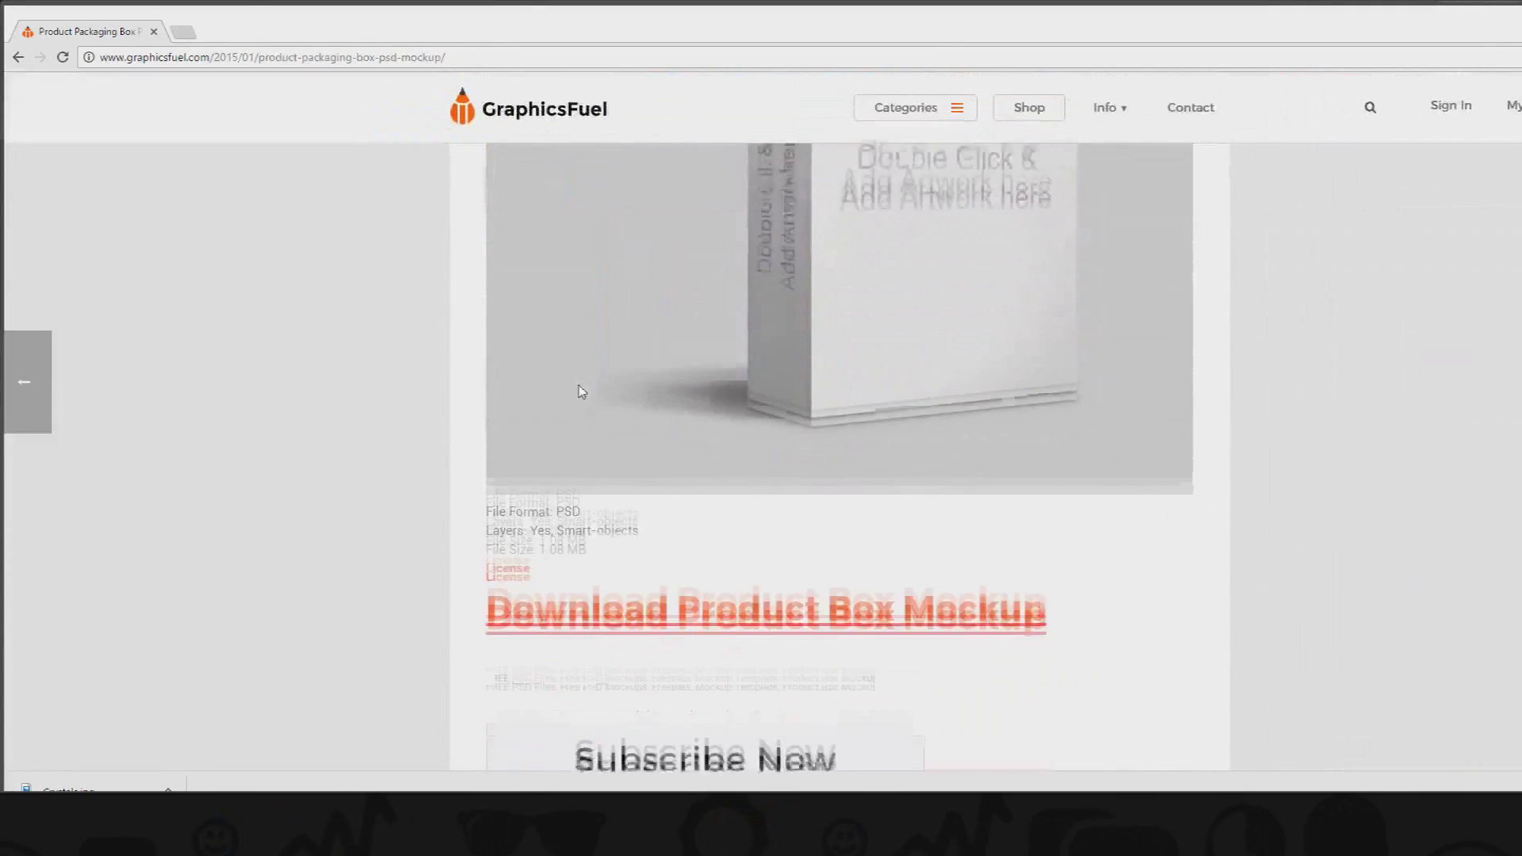
click(623, 535)
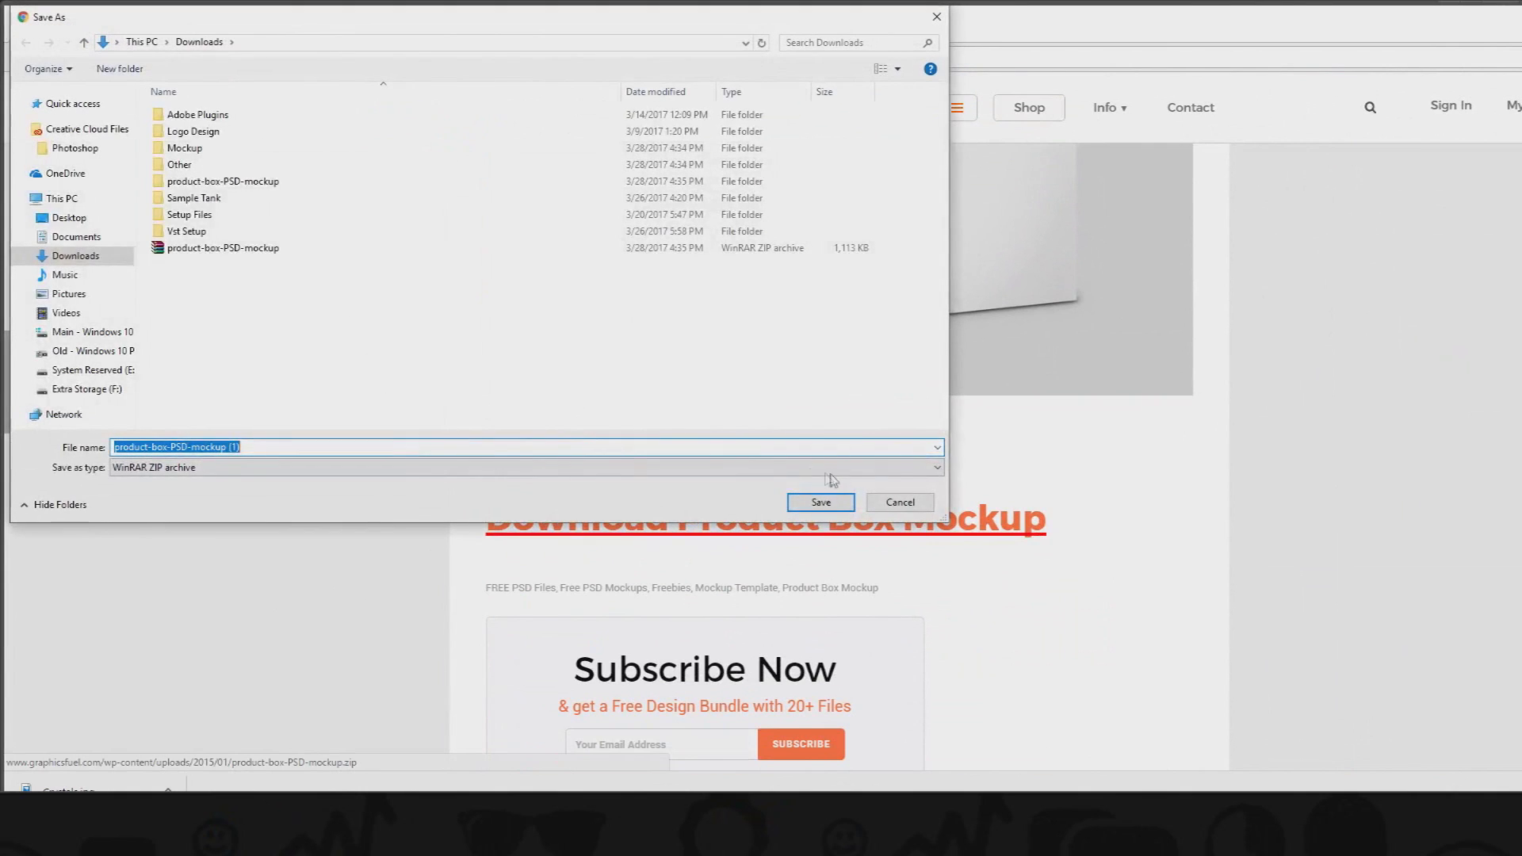
click(898, 504)
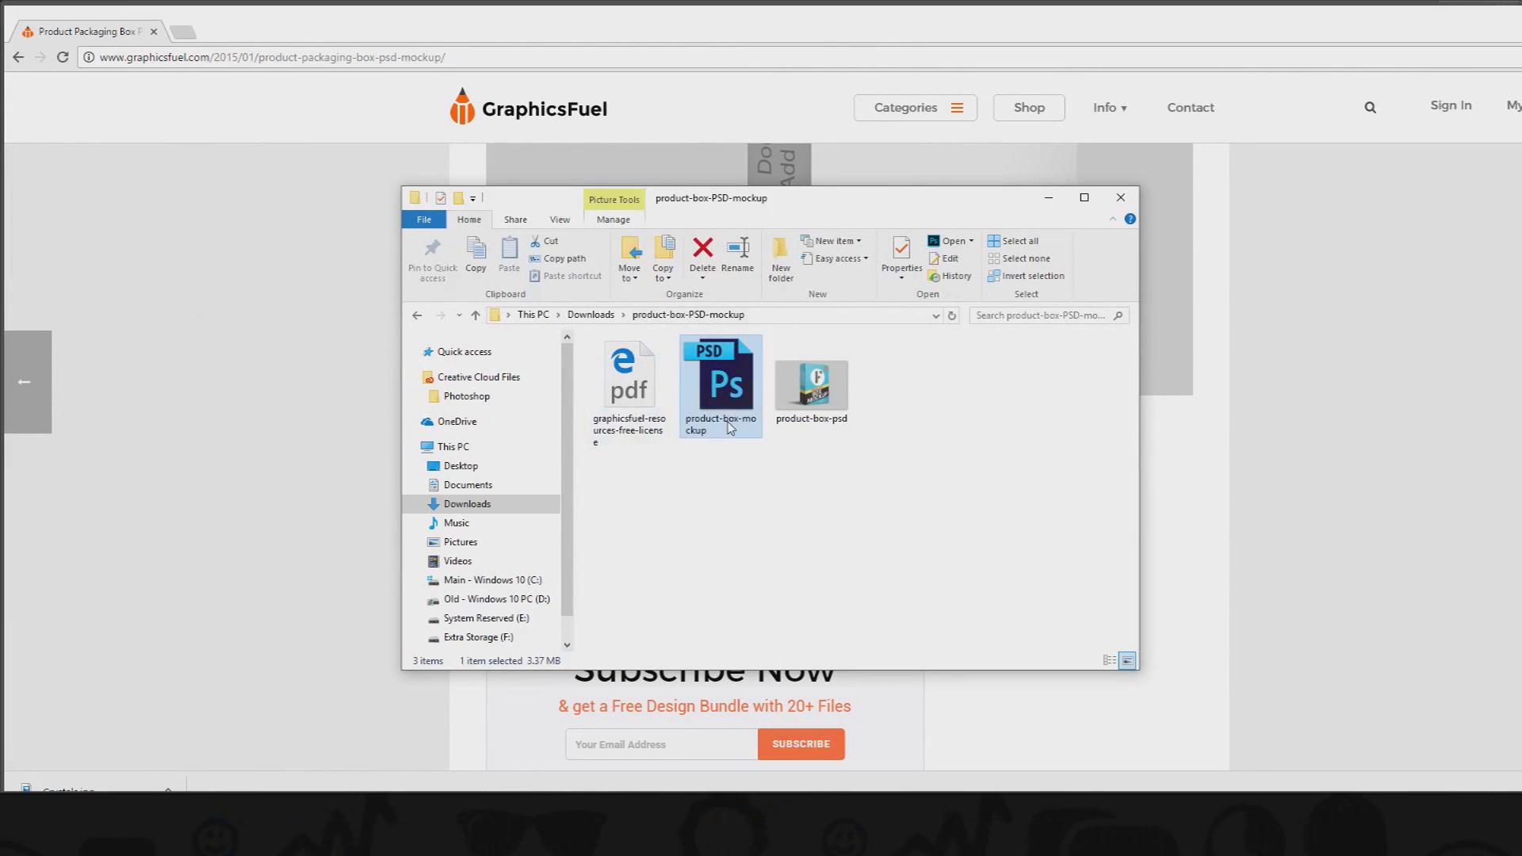
click(1120, 197)
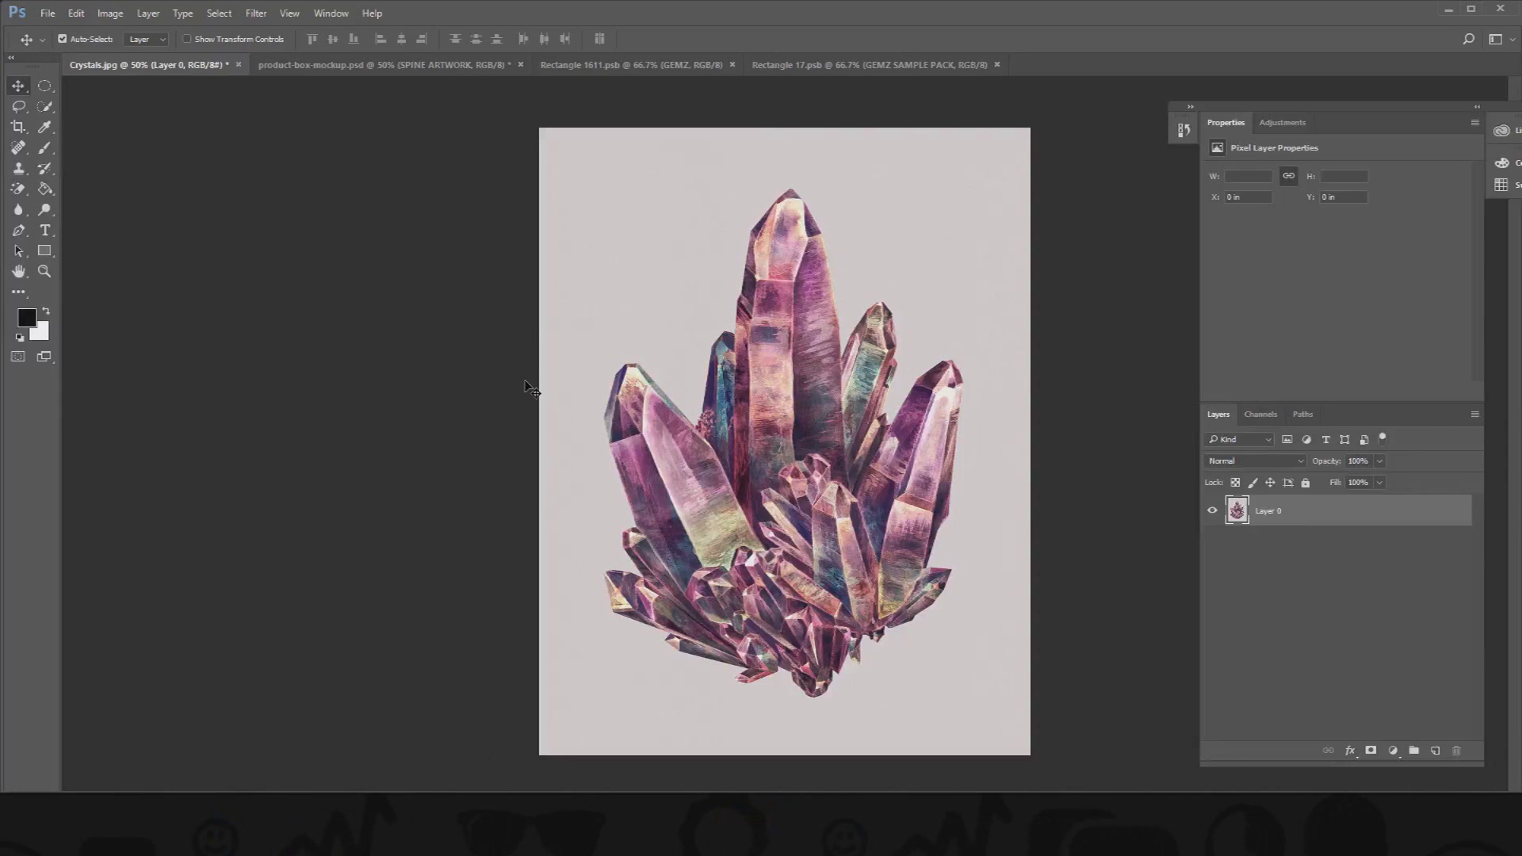
click(381, 64)
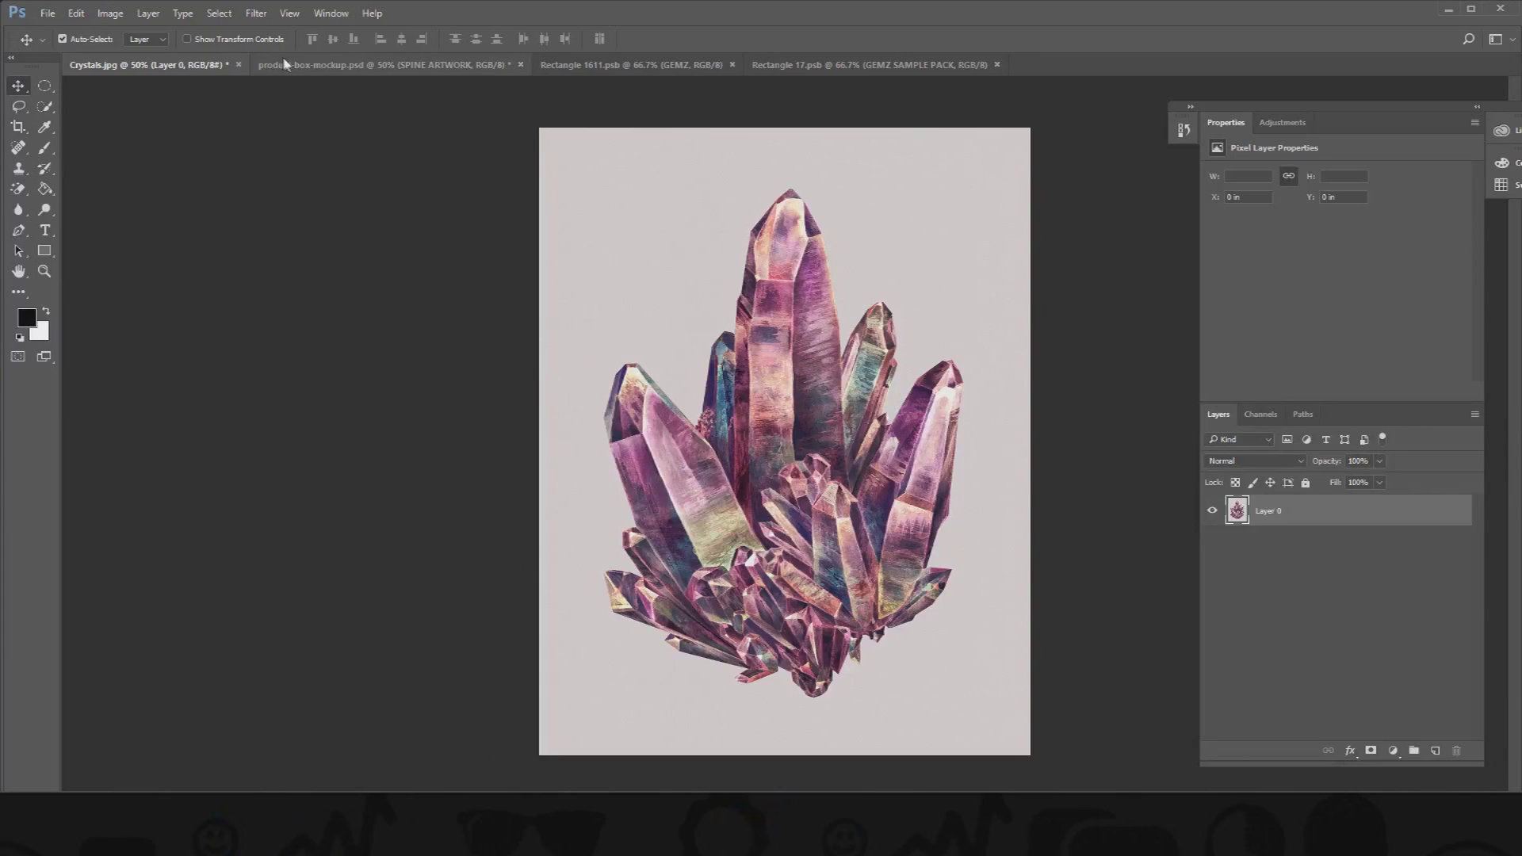
click(1293, 508)
click(1294, 537)
click(1295, 519)
click(1295, 264)
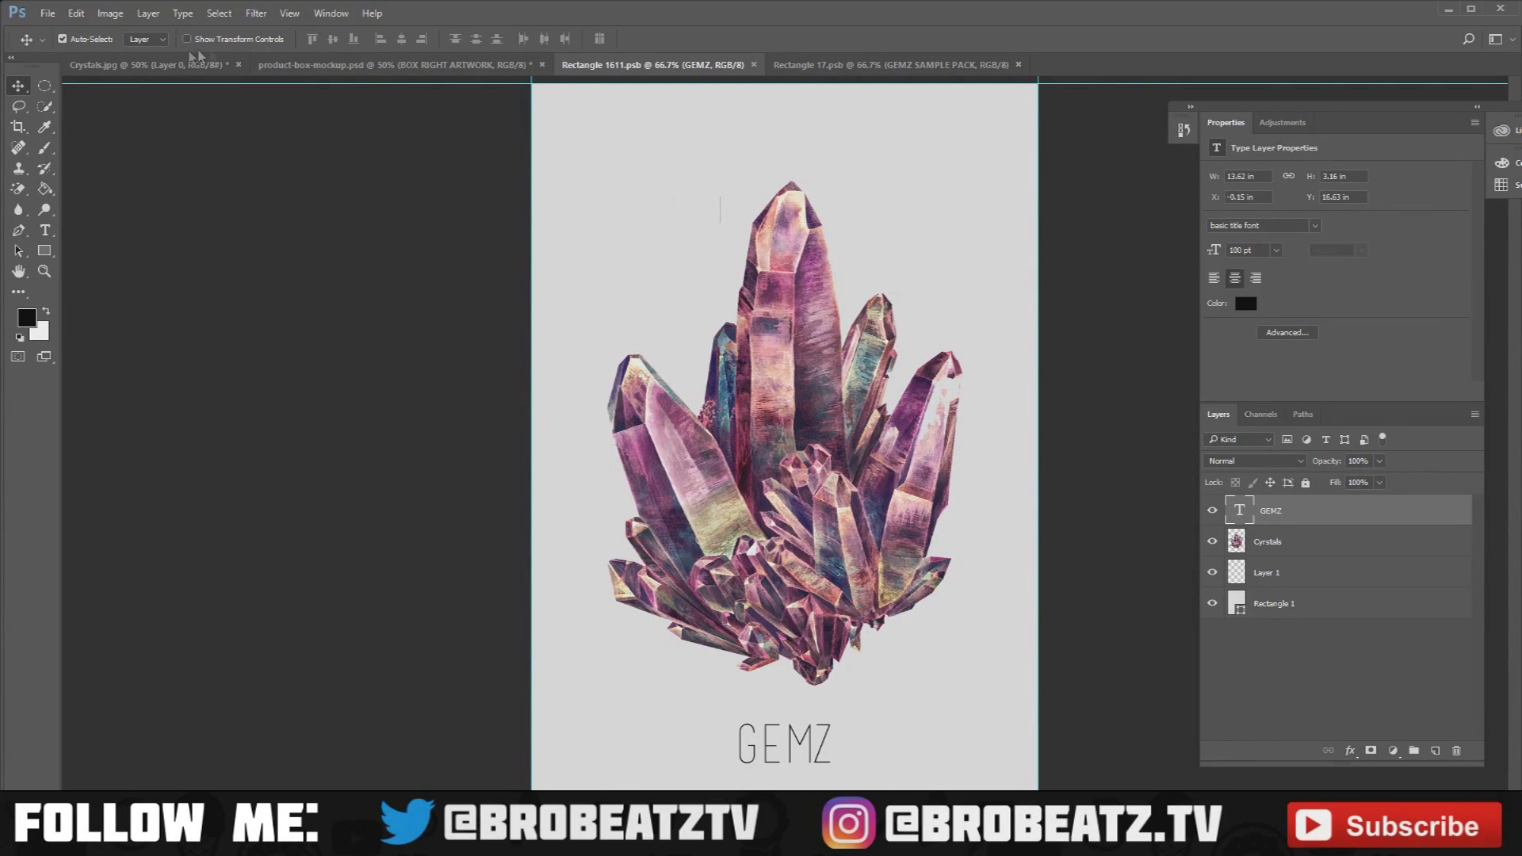
click(317, 64)
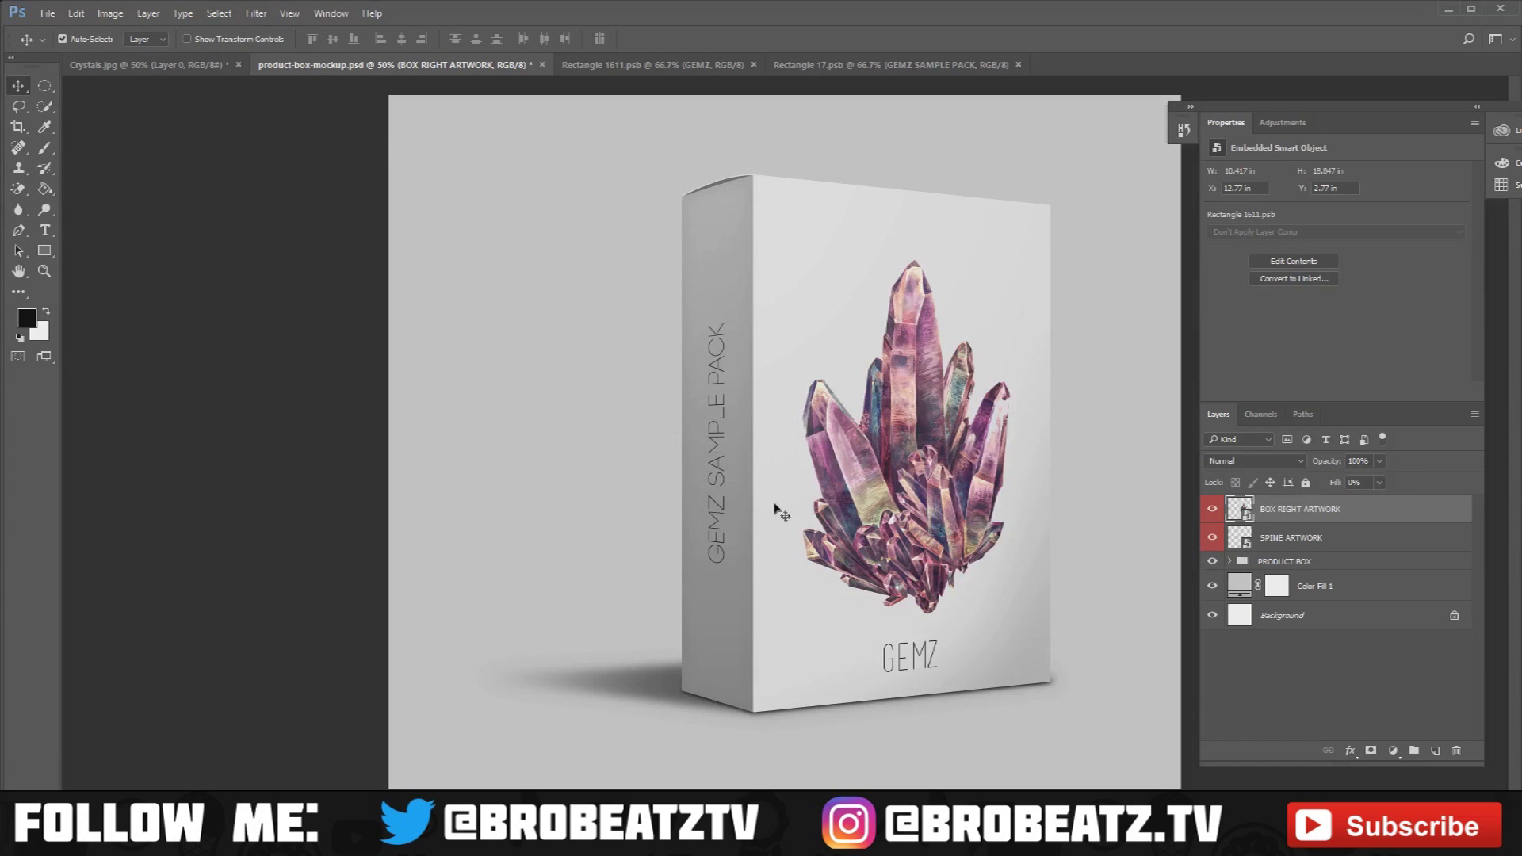
click(155, 68)
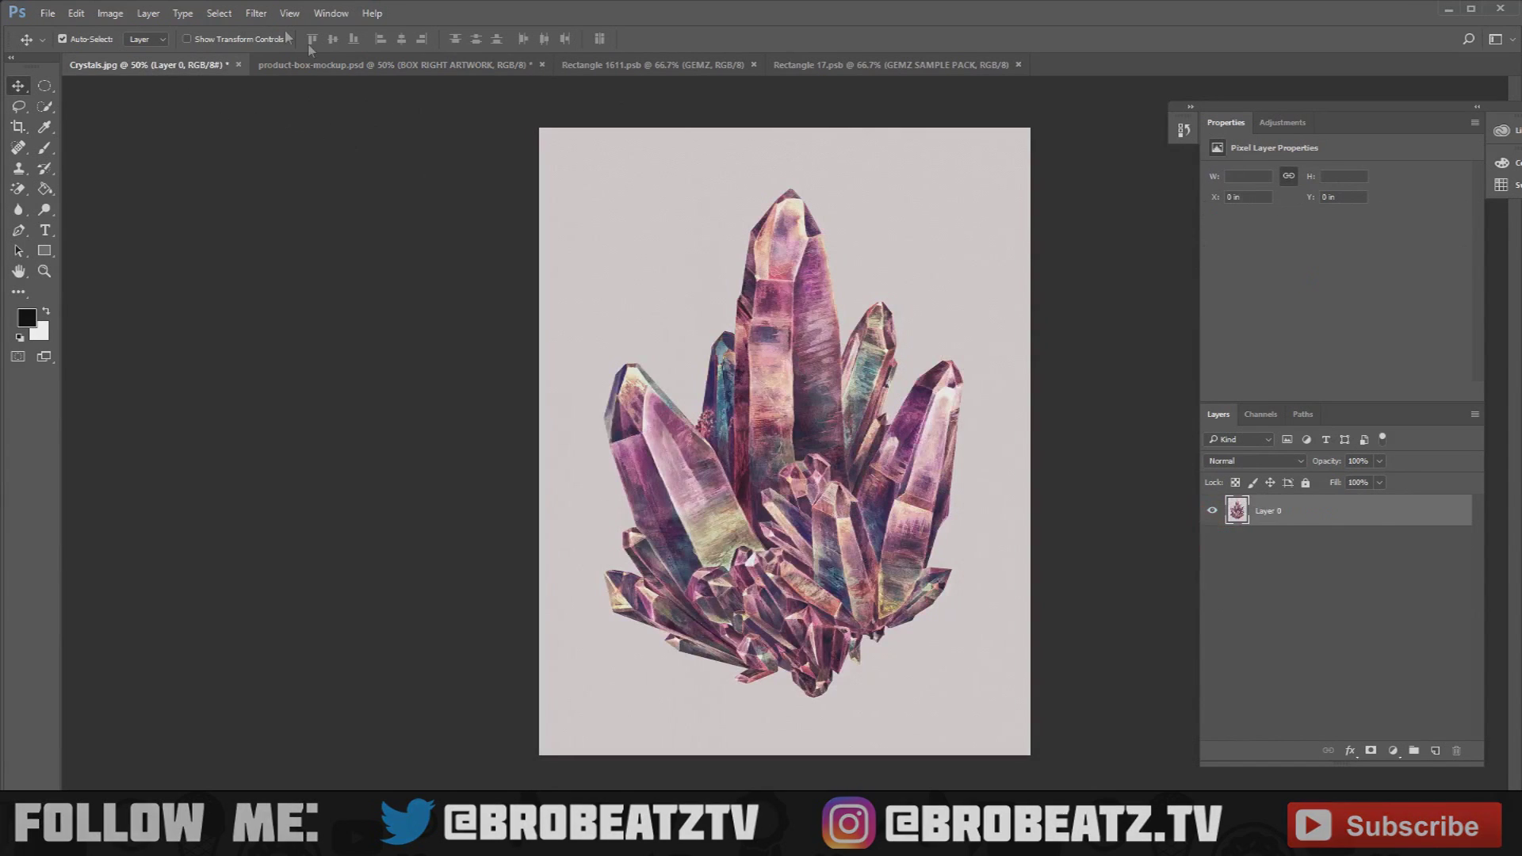
click(295, 65)
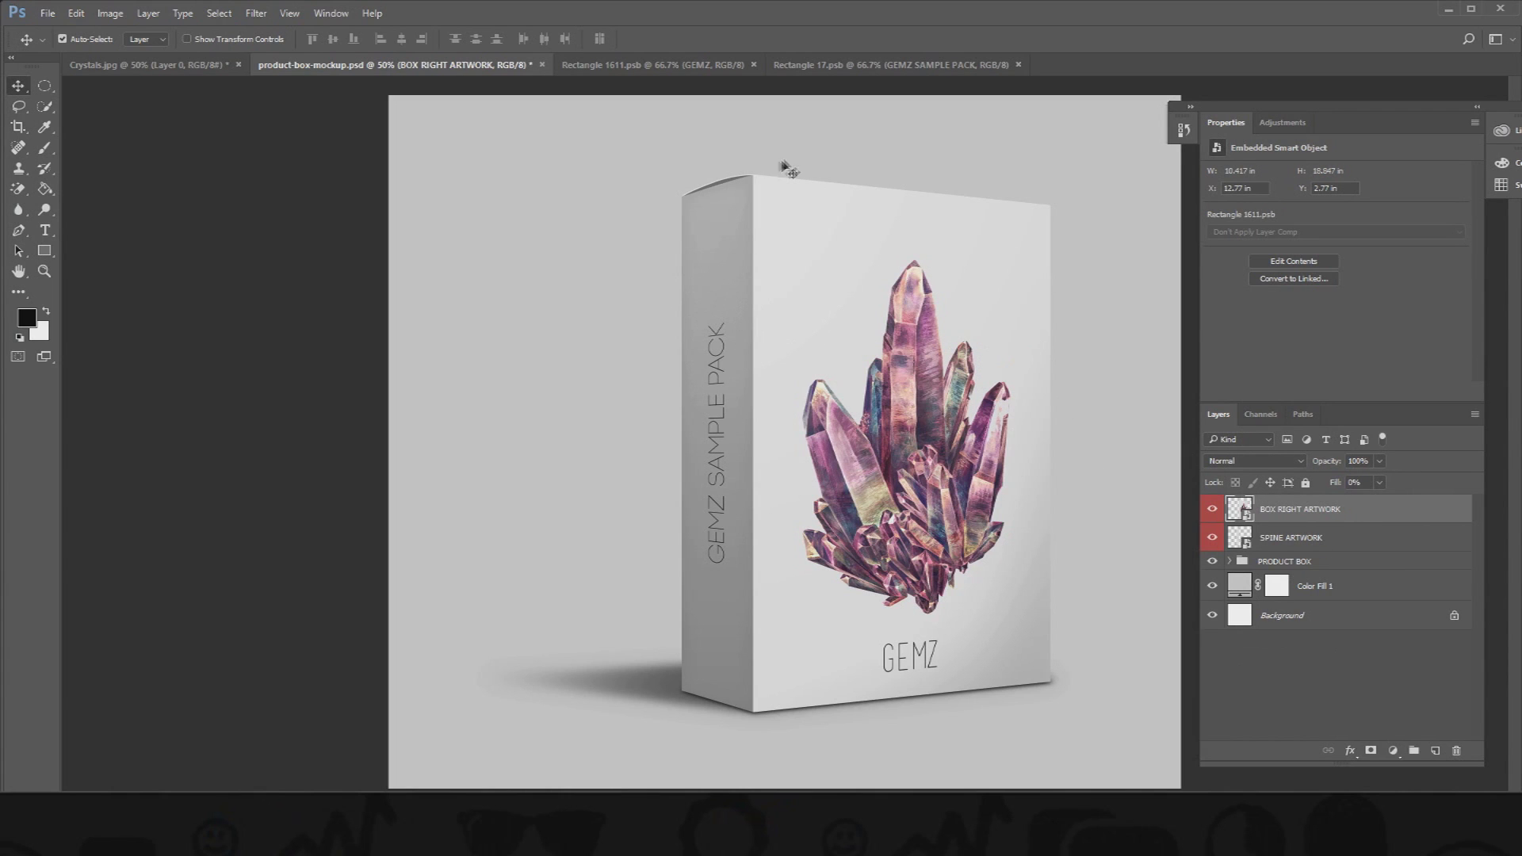
Delete the GEMZ title and Crystals layers from the front artwork and save it
click(684, 65)
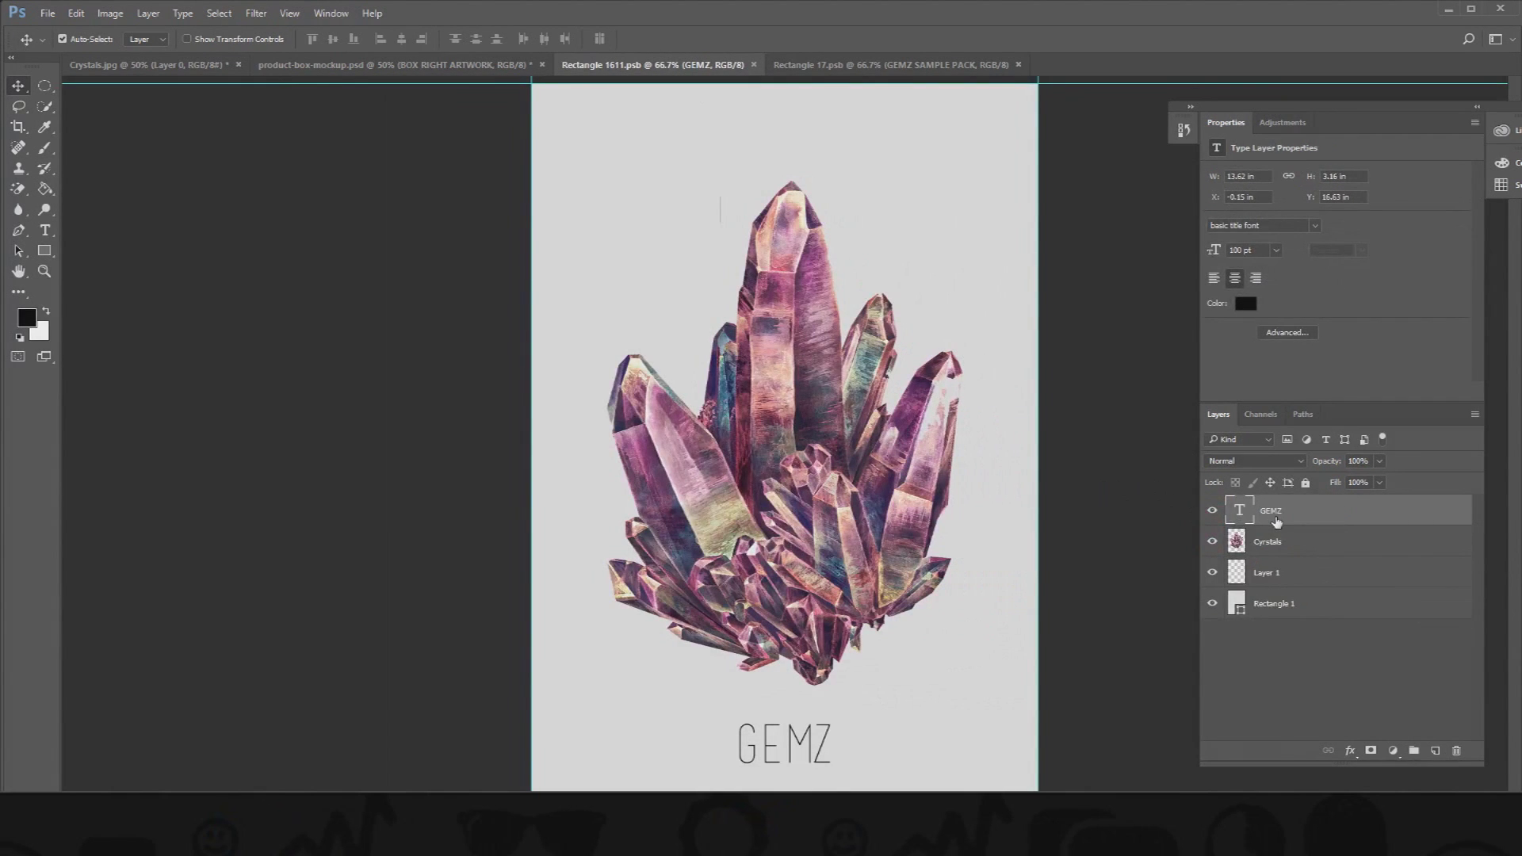
key(Delete)
key(Delete)
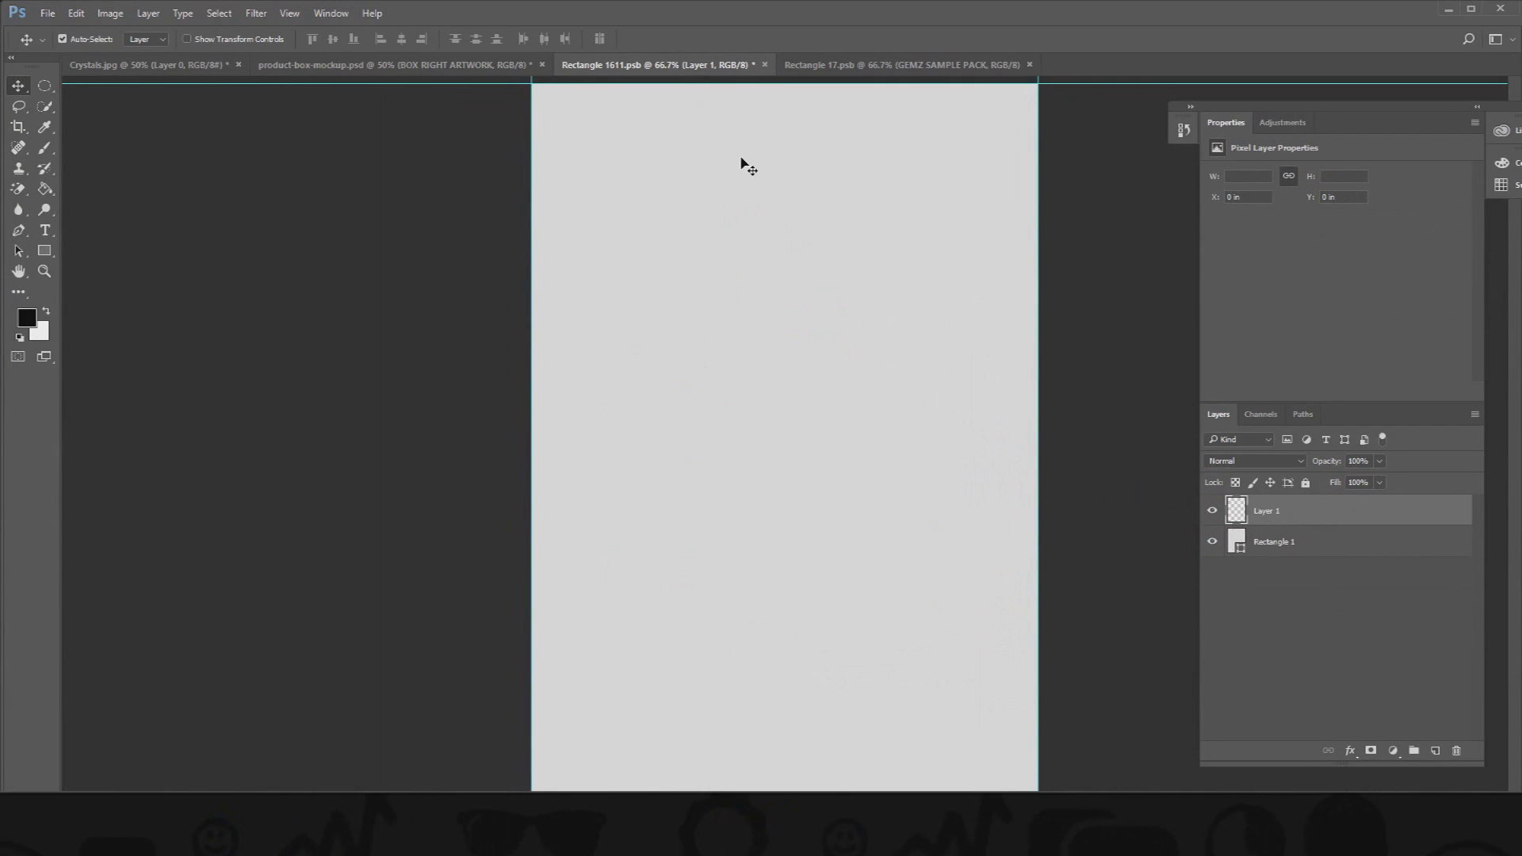
key(ctrl+s)
click(369, 66)
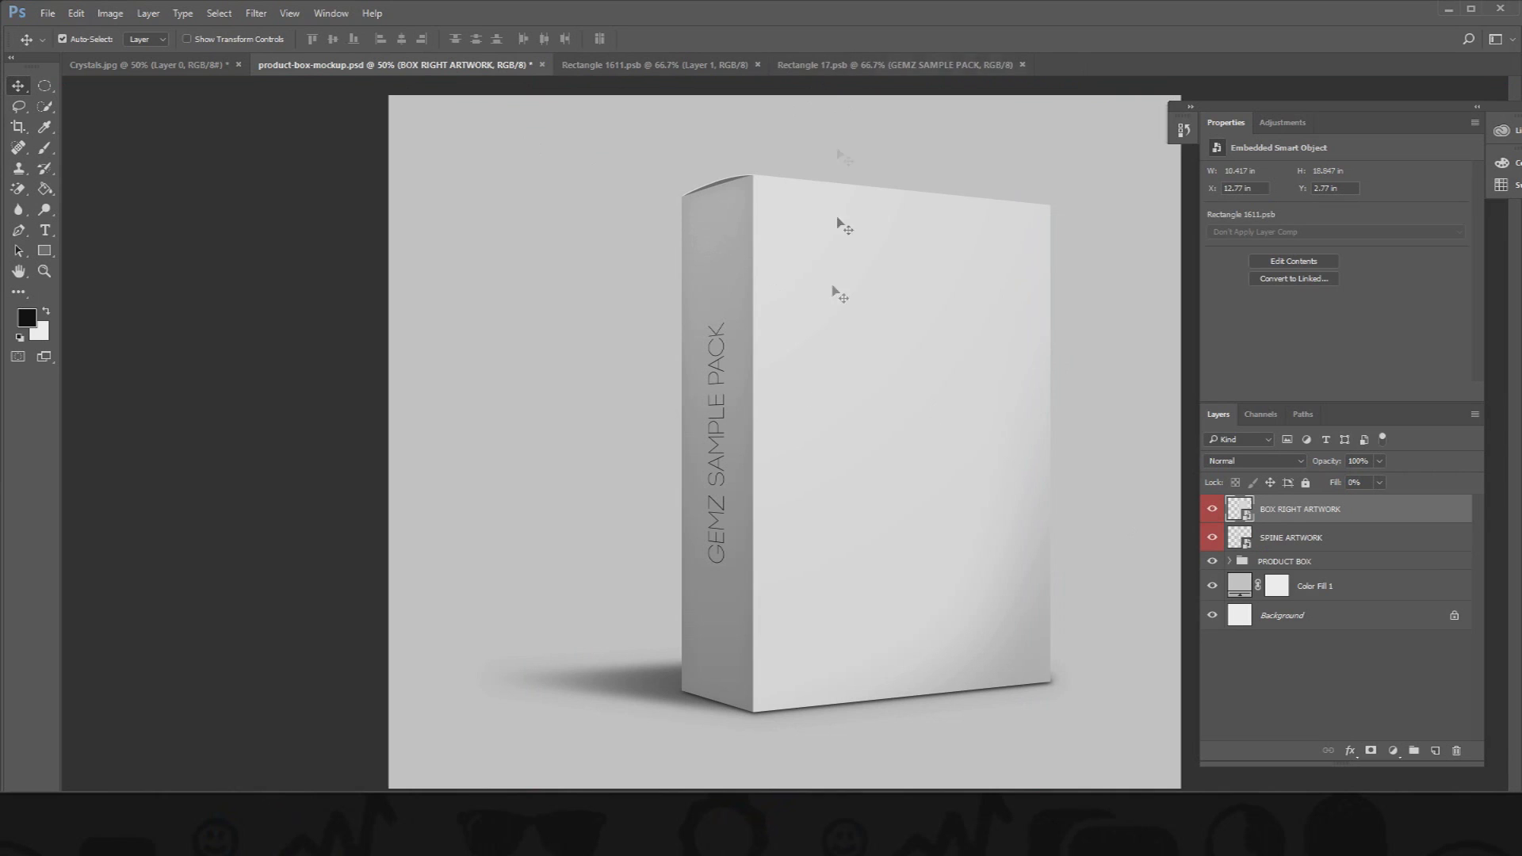
Delete the GEMZ SAMPLE PACK text from the spine artwork and deselect all mockup layers
click(887, 65)
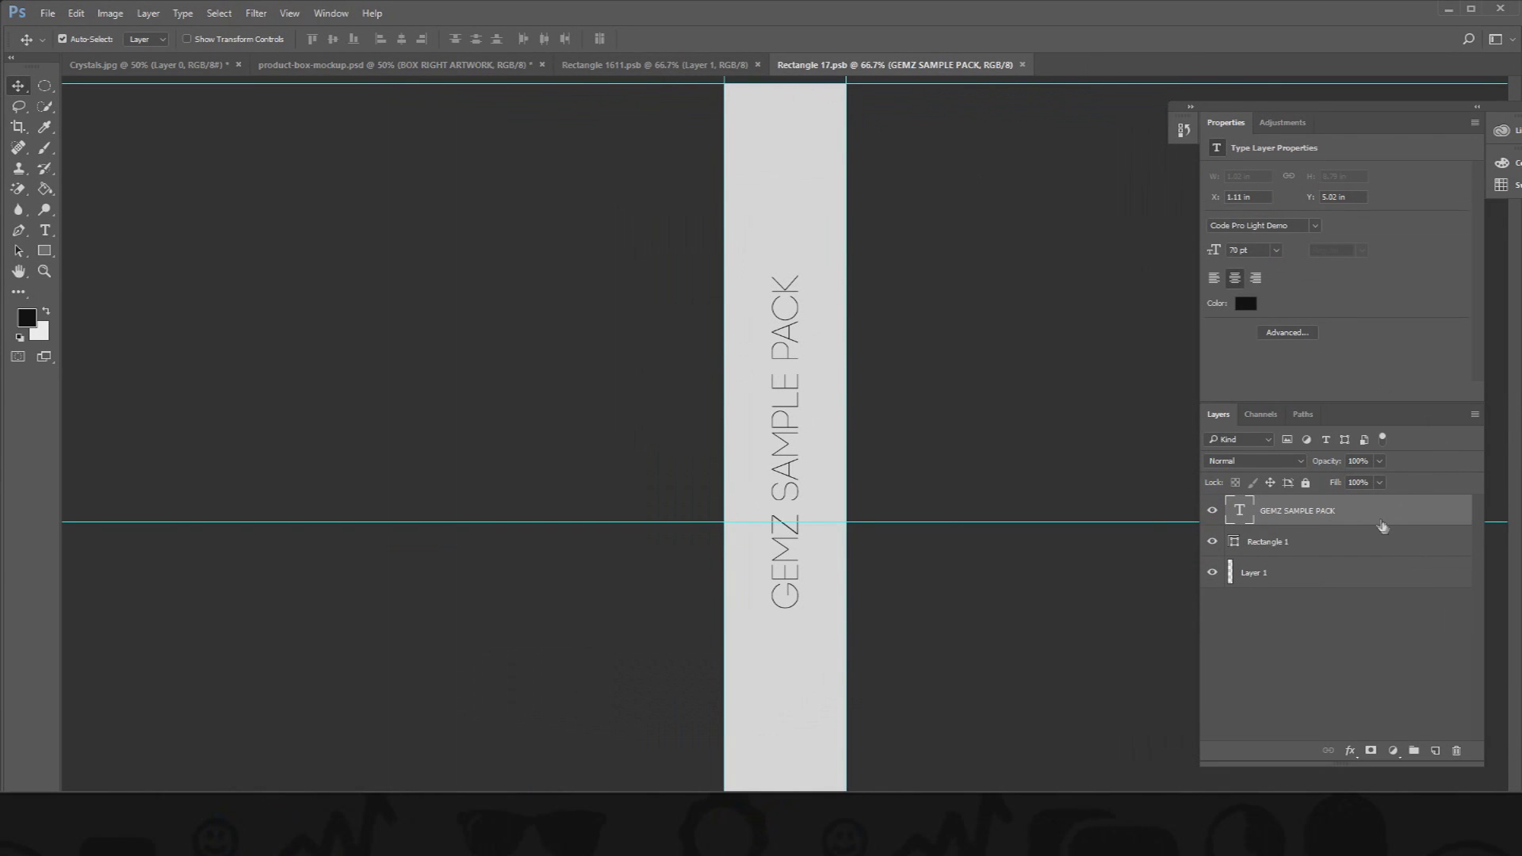
key(Delete)
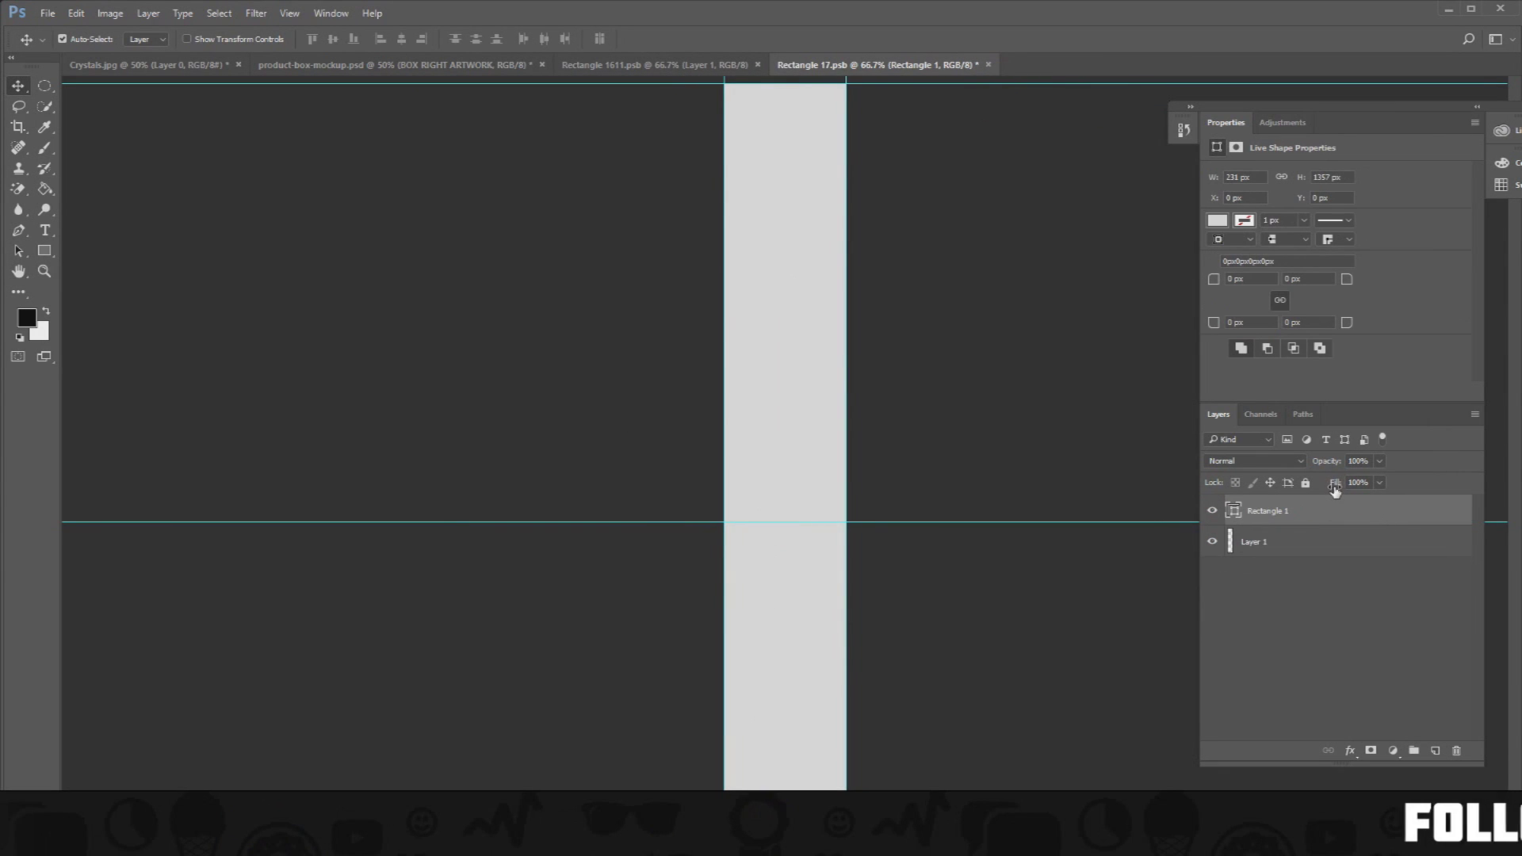
click(481, 70)
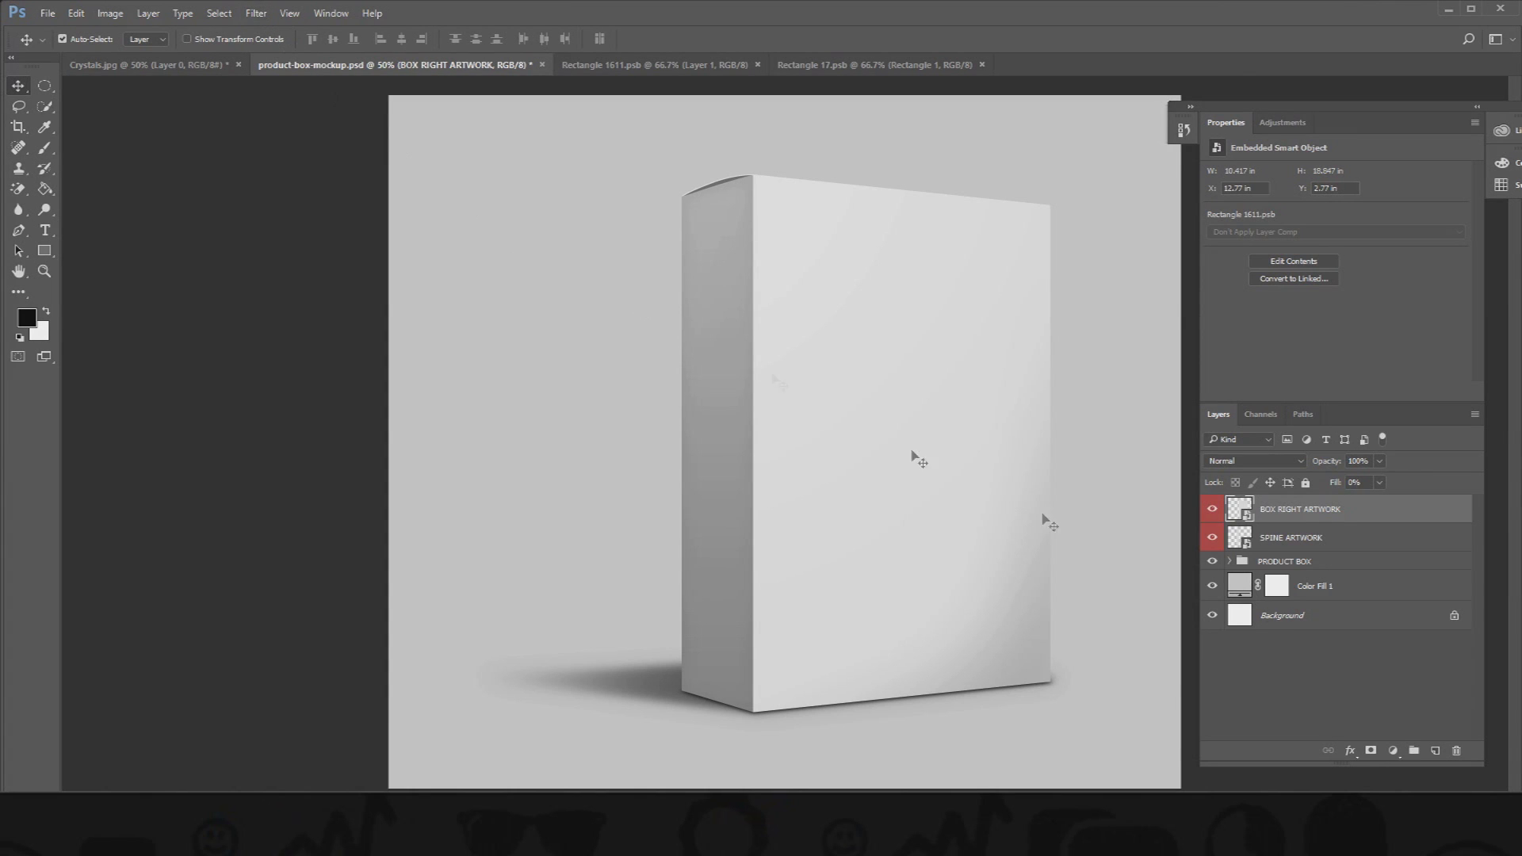
click(1350, 704)
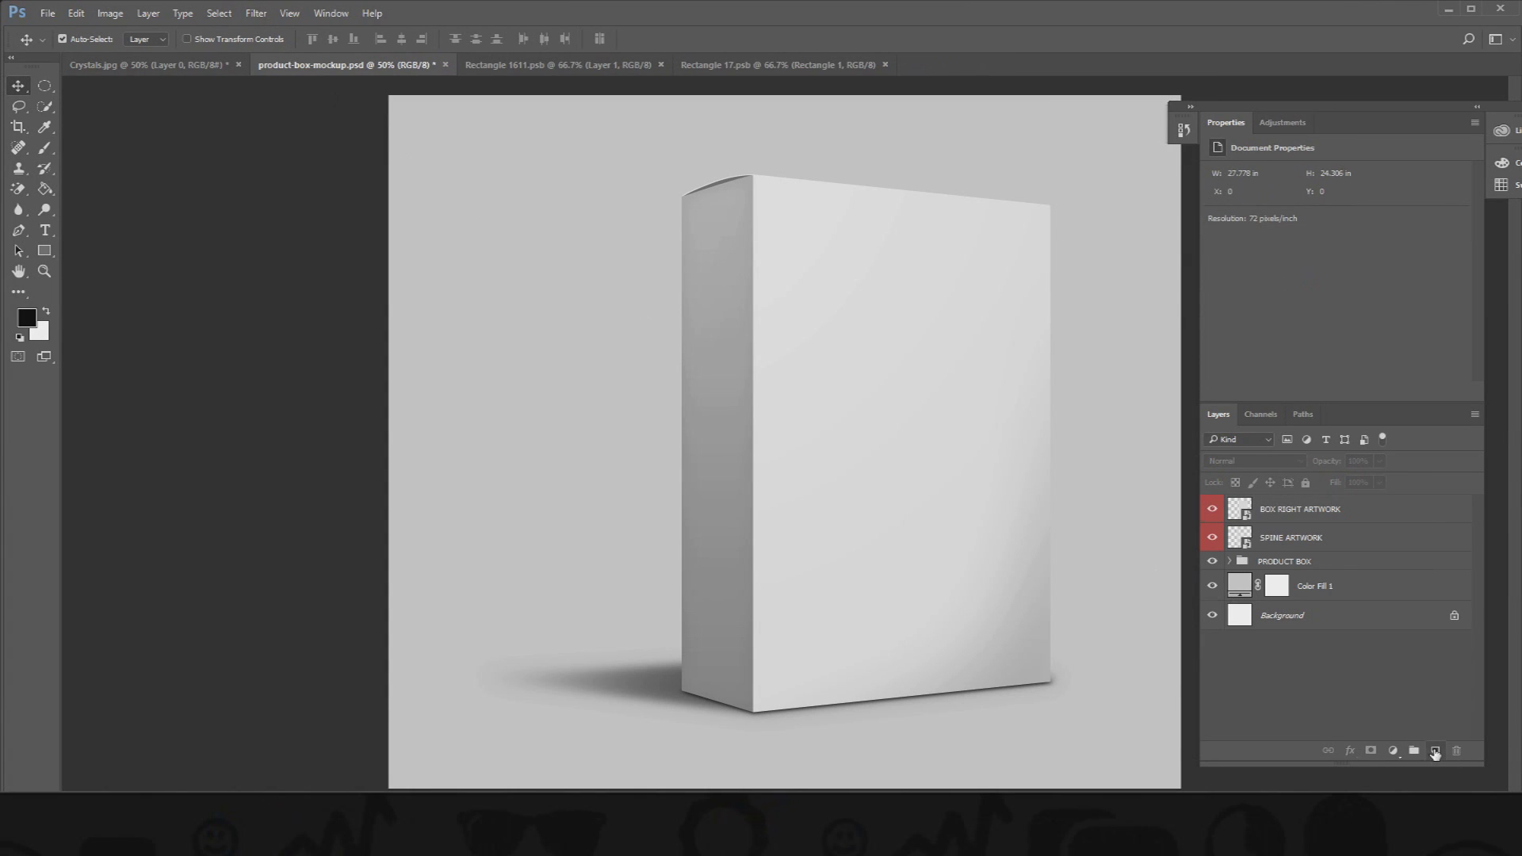
Add a new empty layer named BOX WRAP to the mockup
click(1435, 751)
double_click(1273, 510)
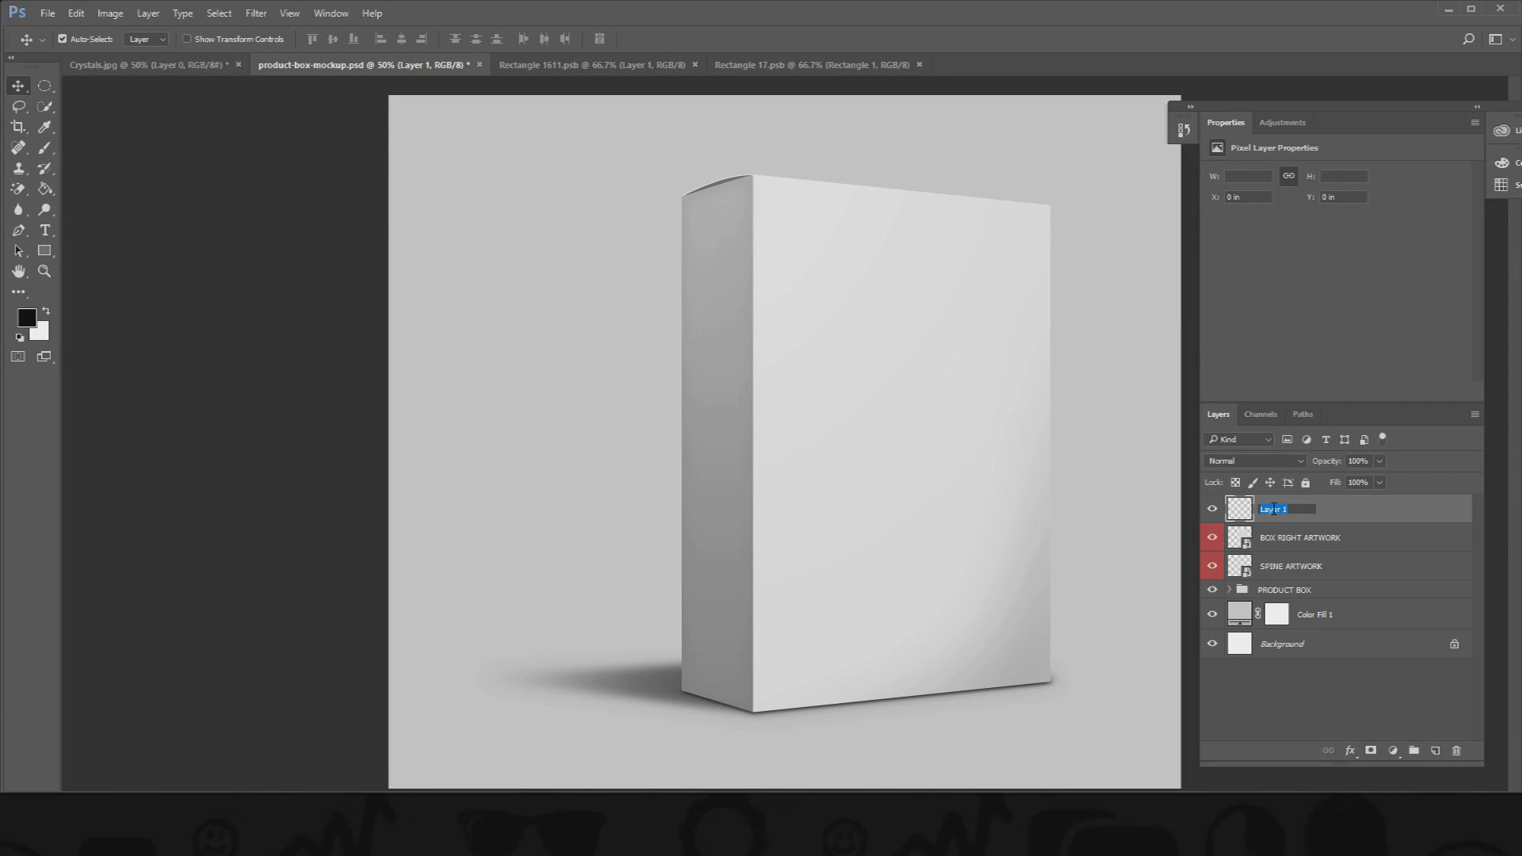
text(BOX WRAP)
key(Return)
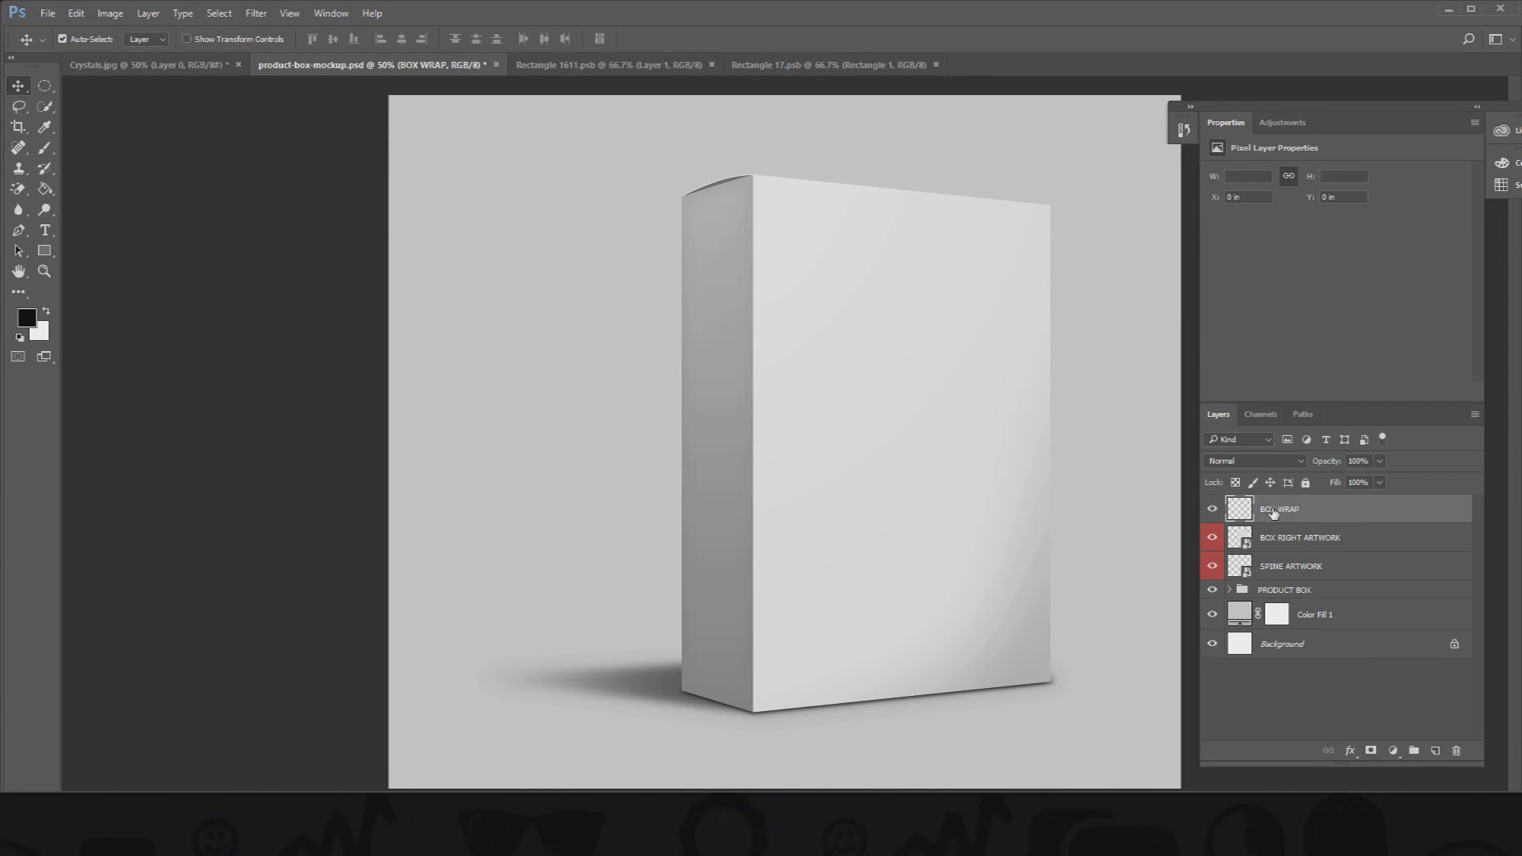
Open Vanishing Point and zoom in on the top of the box
click(254, 16)
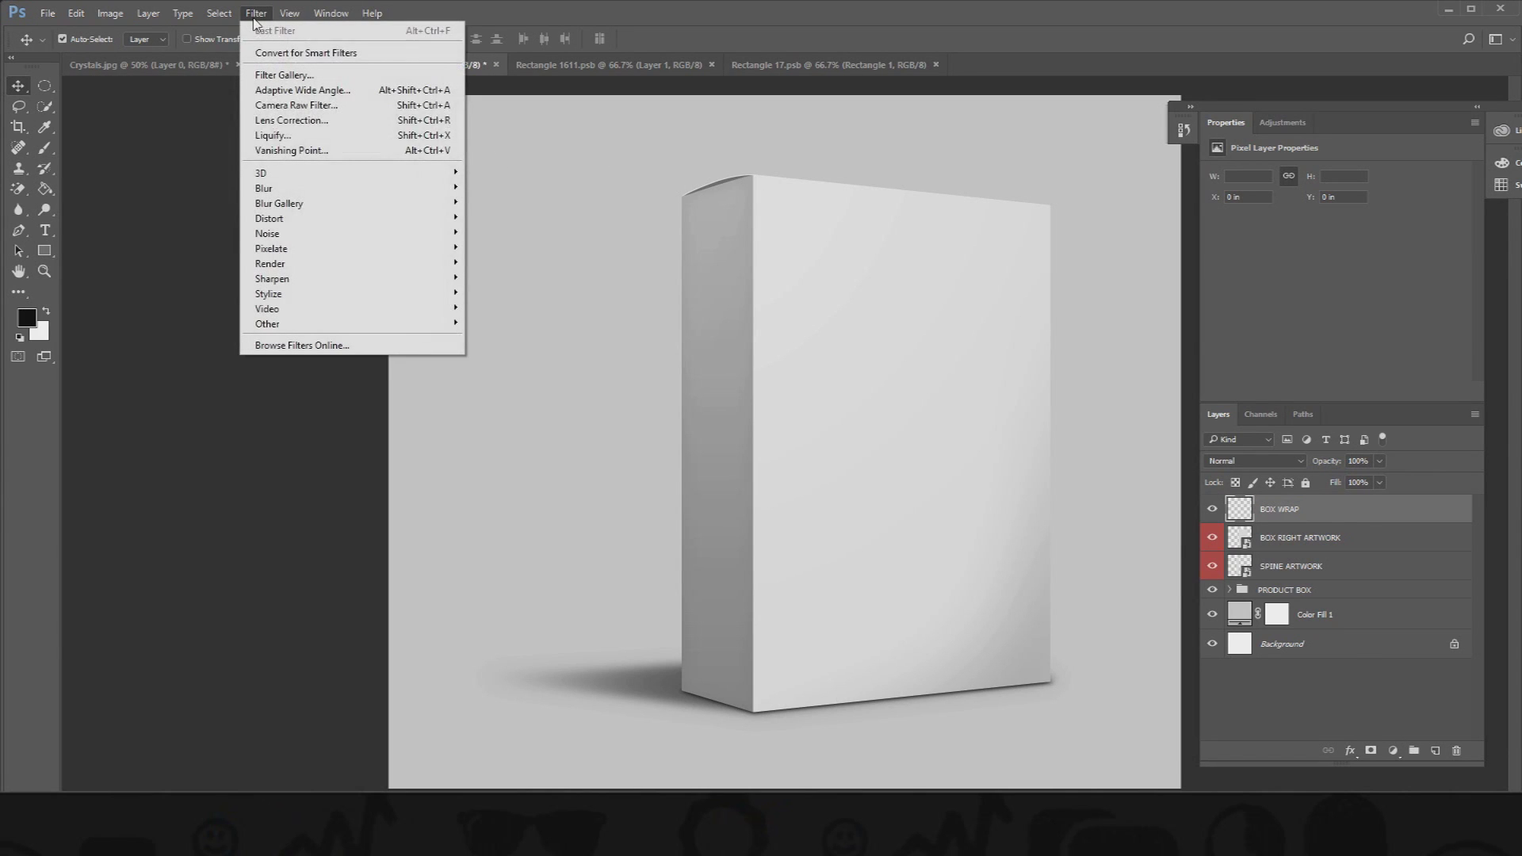
click(333, 151)
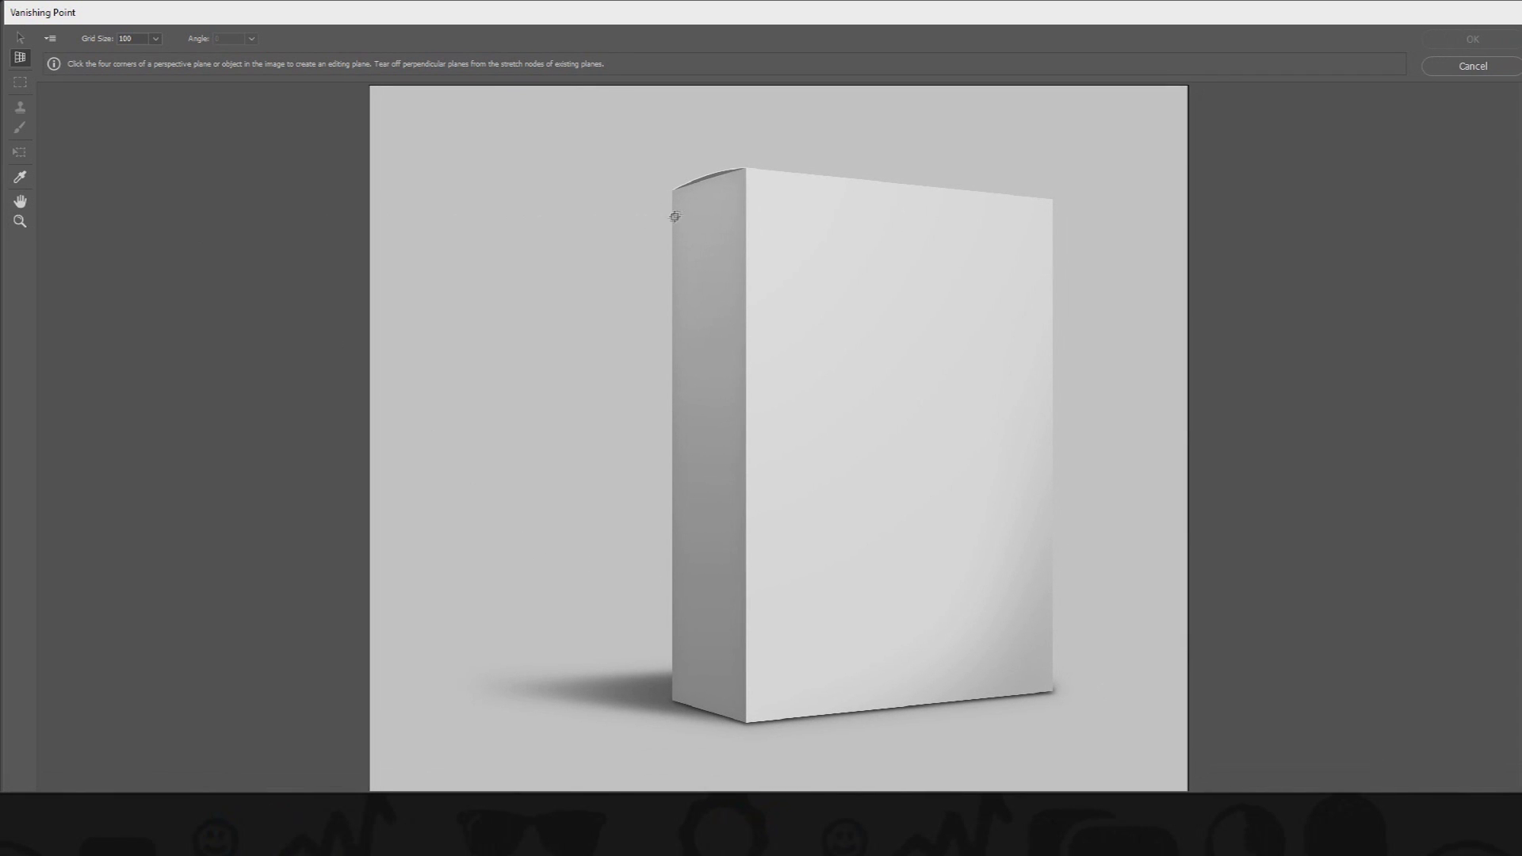
click(20, 221)
drag(672, 198, 843, 577)
scroll(872, 444, up, 3)
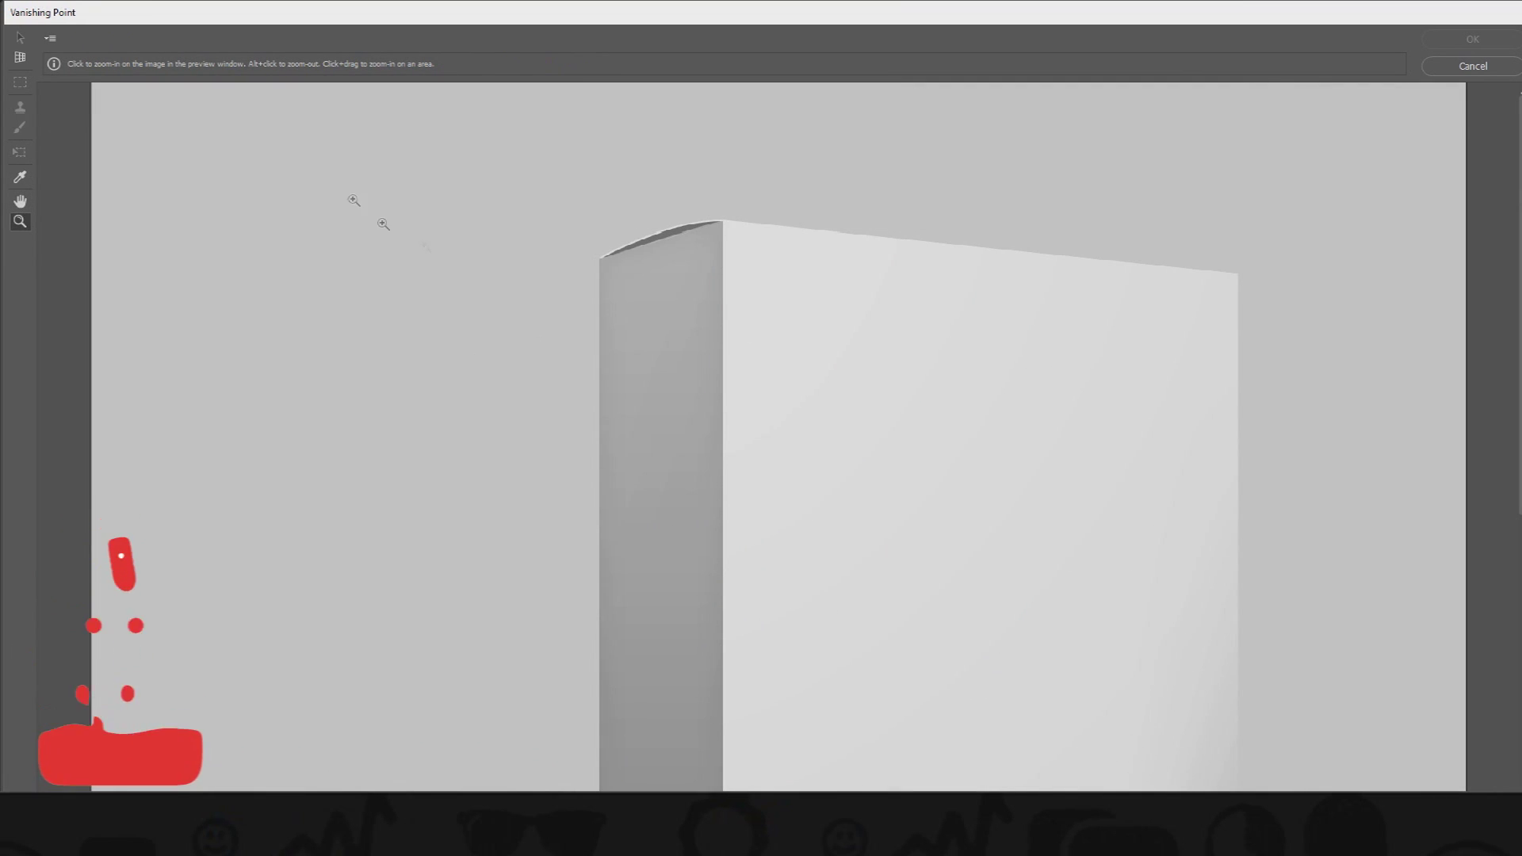
Draw the front perspective plane on the box's four front corners
key(c)
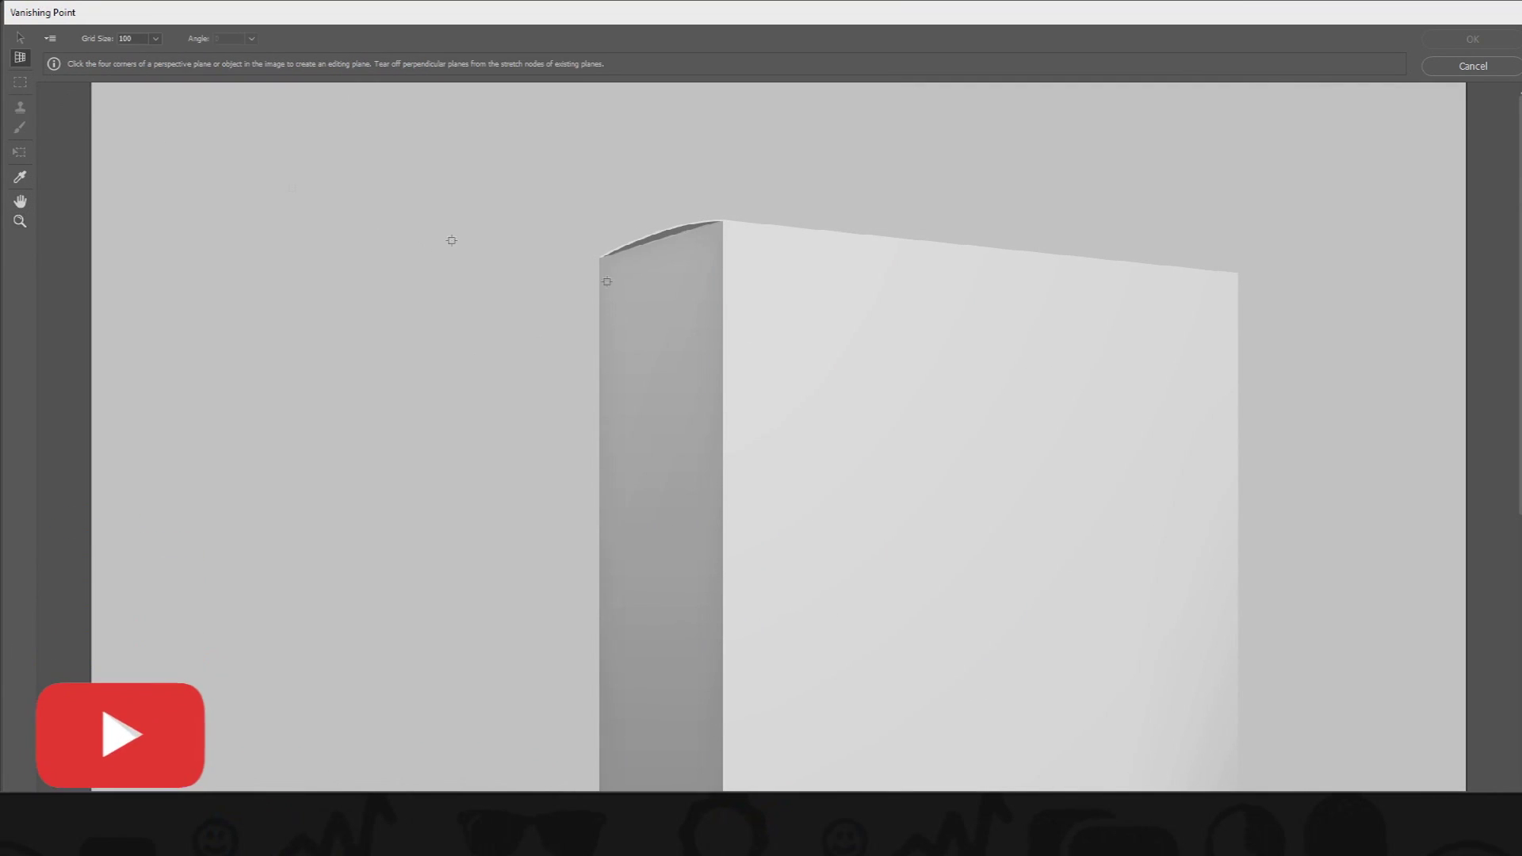
click(722, 221)
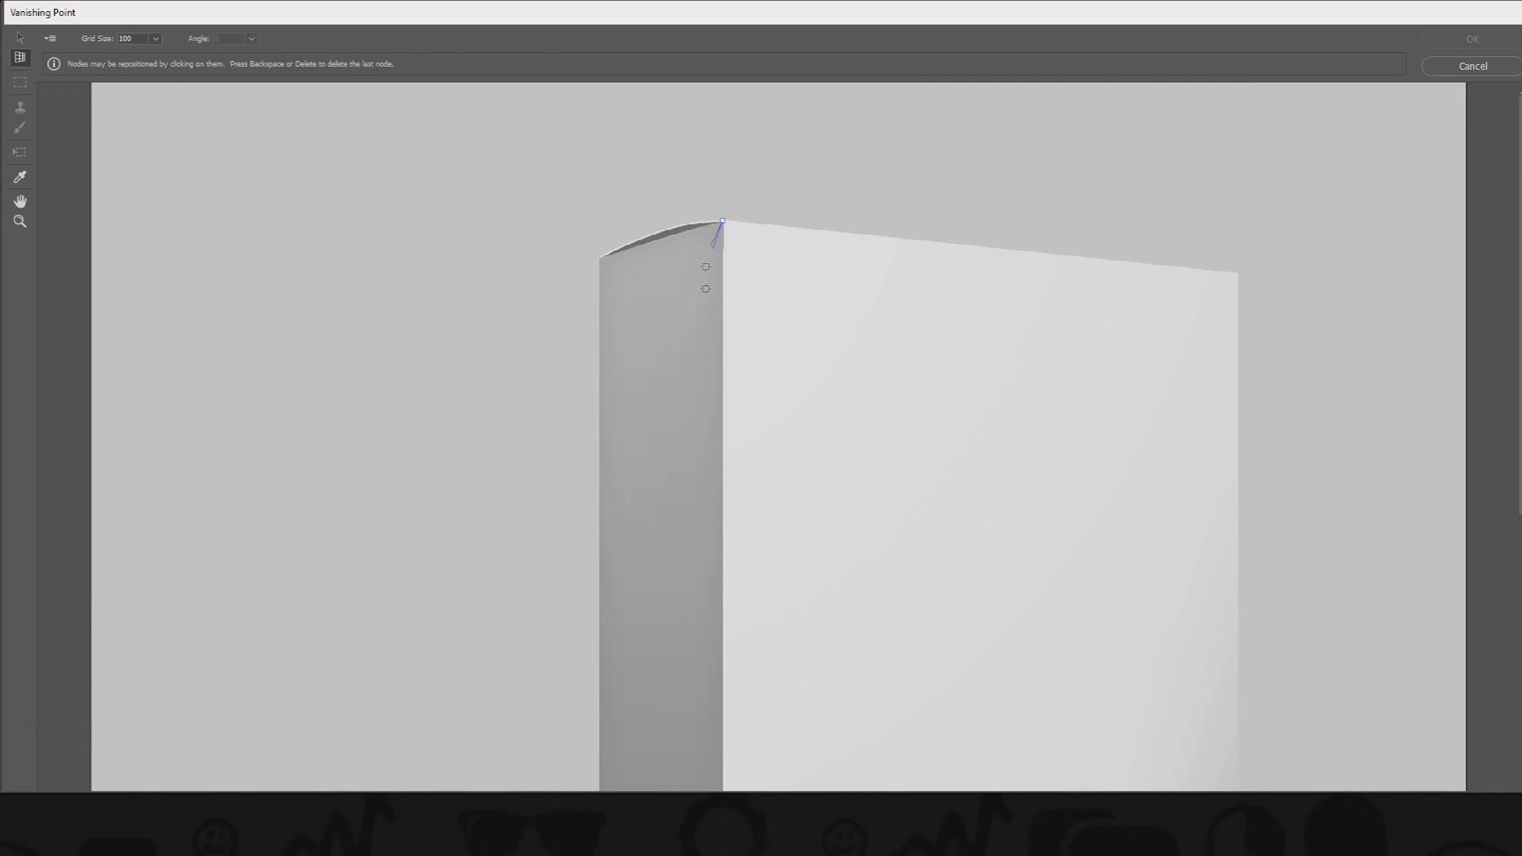
scroll(717, 428, down, 5)
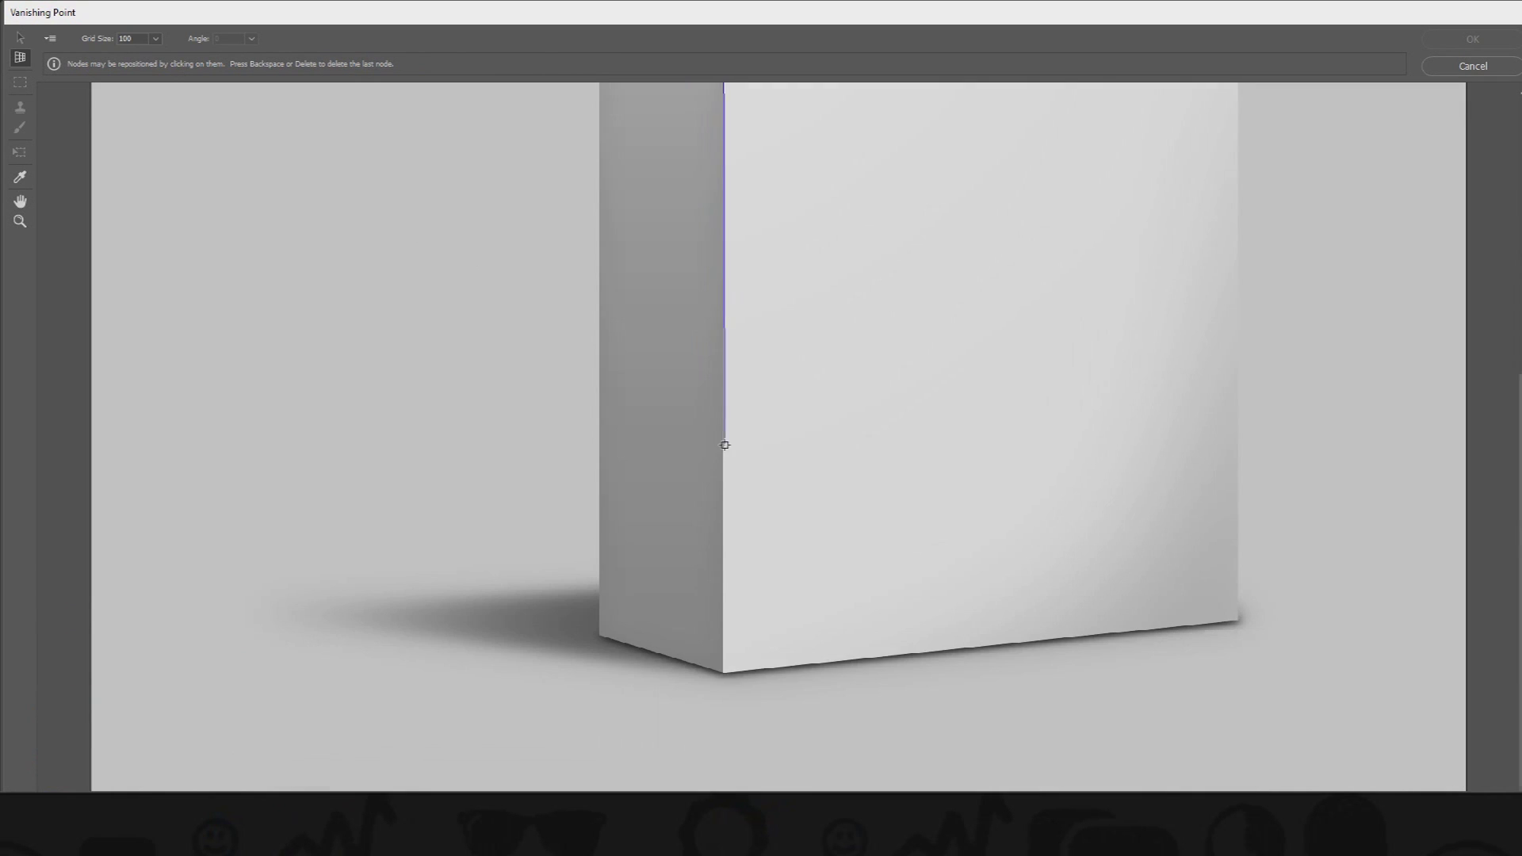
click(722, 673)
click(1238, 619)
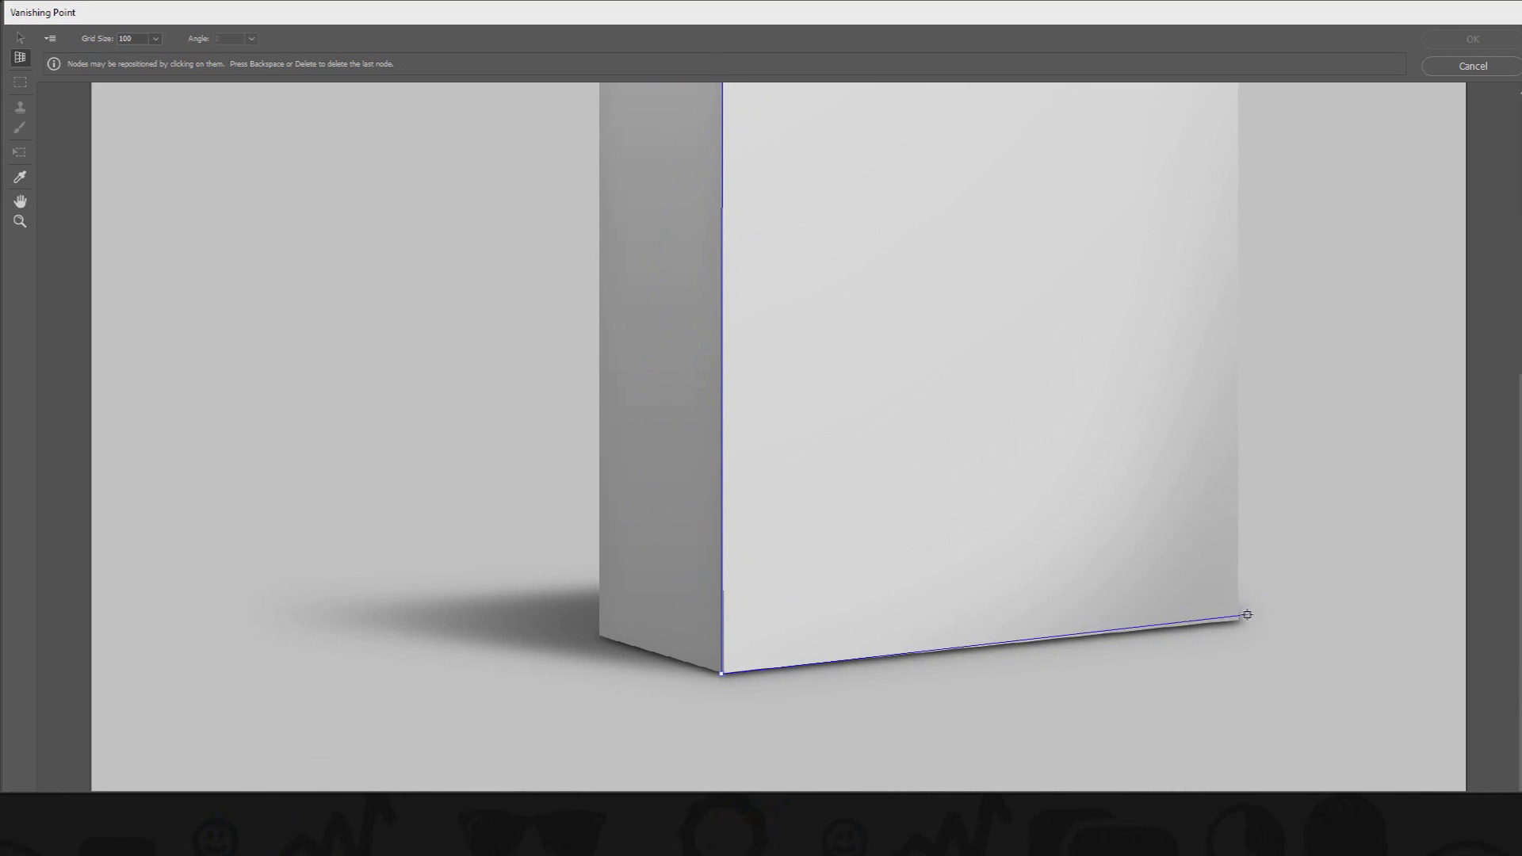
scroll(1231, 493, up, 1)
scroll(1231, 493, up, 4)
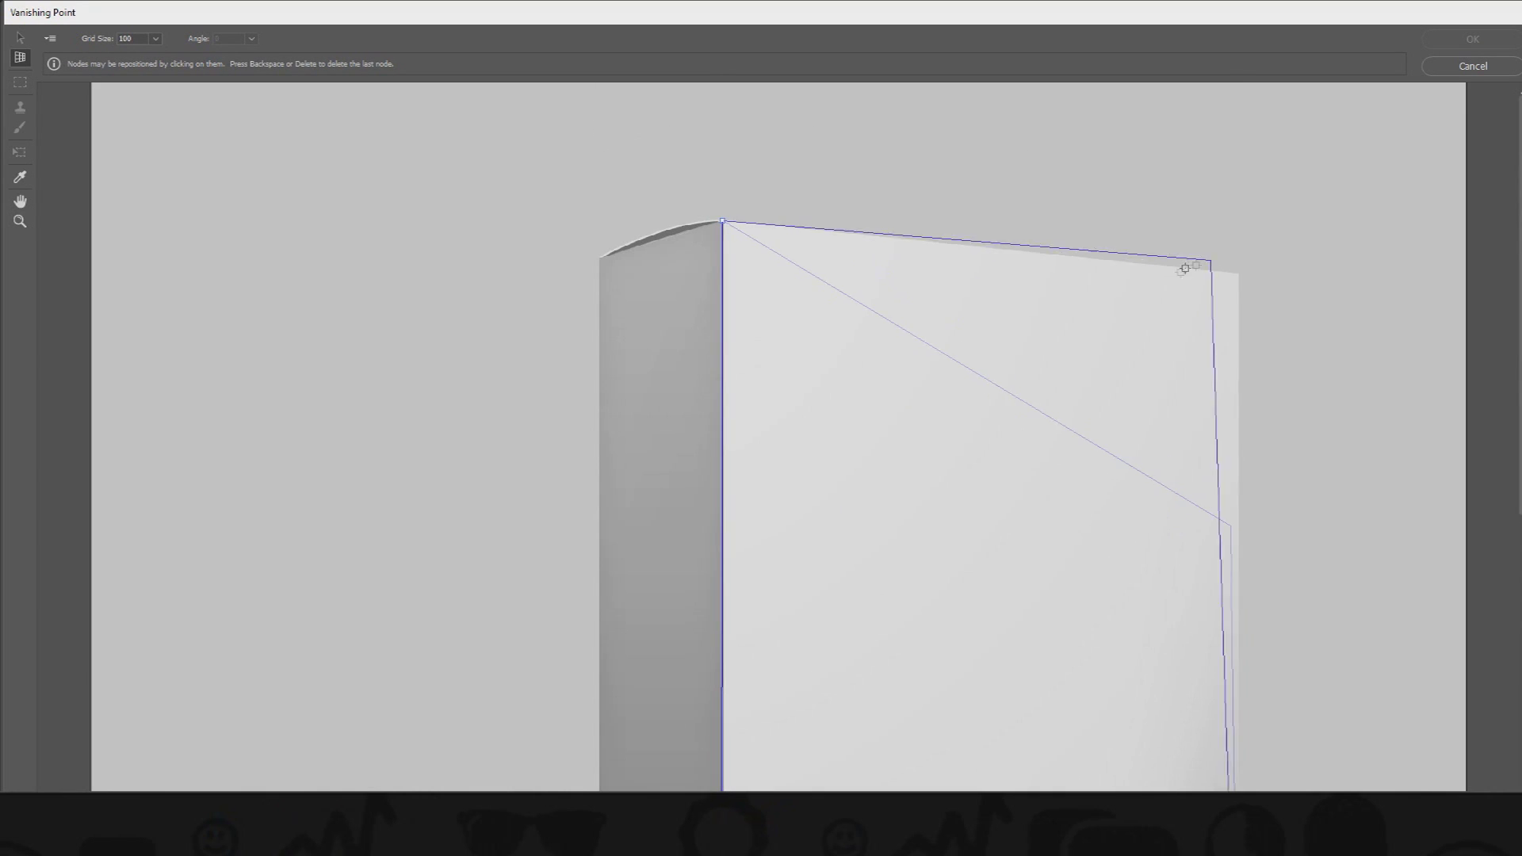
click(1240, 271)
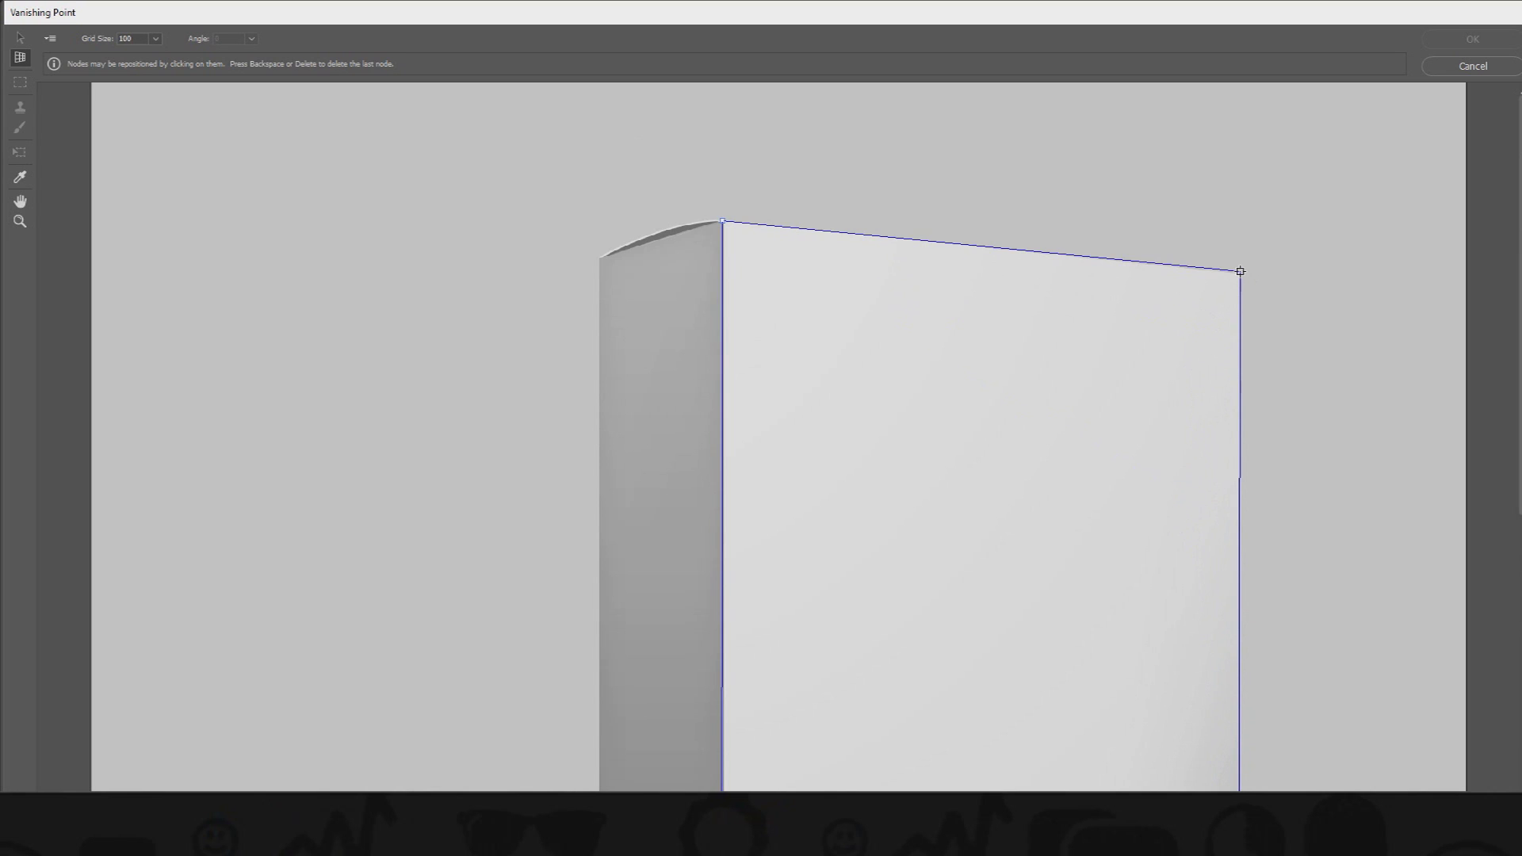
click(1240, 271)
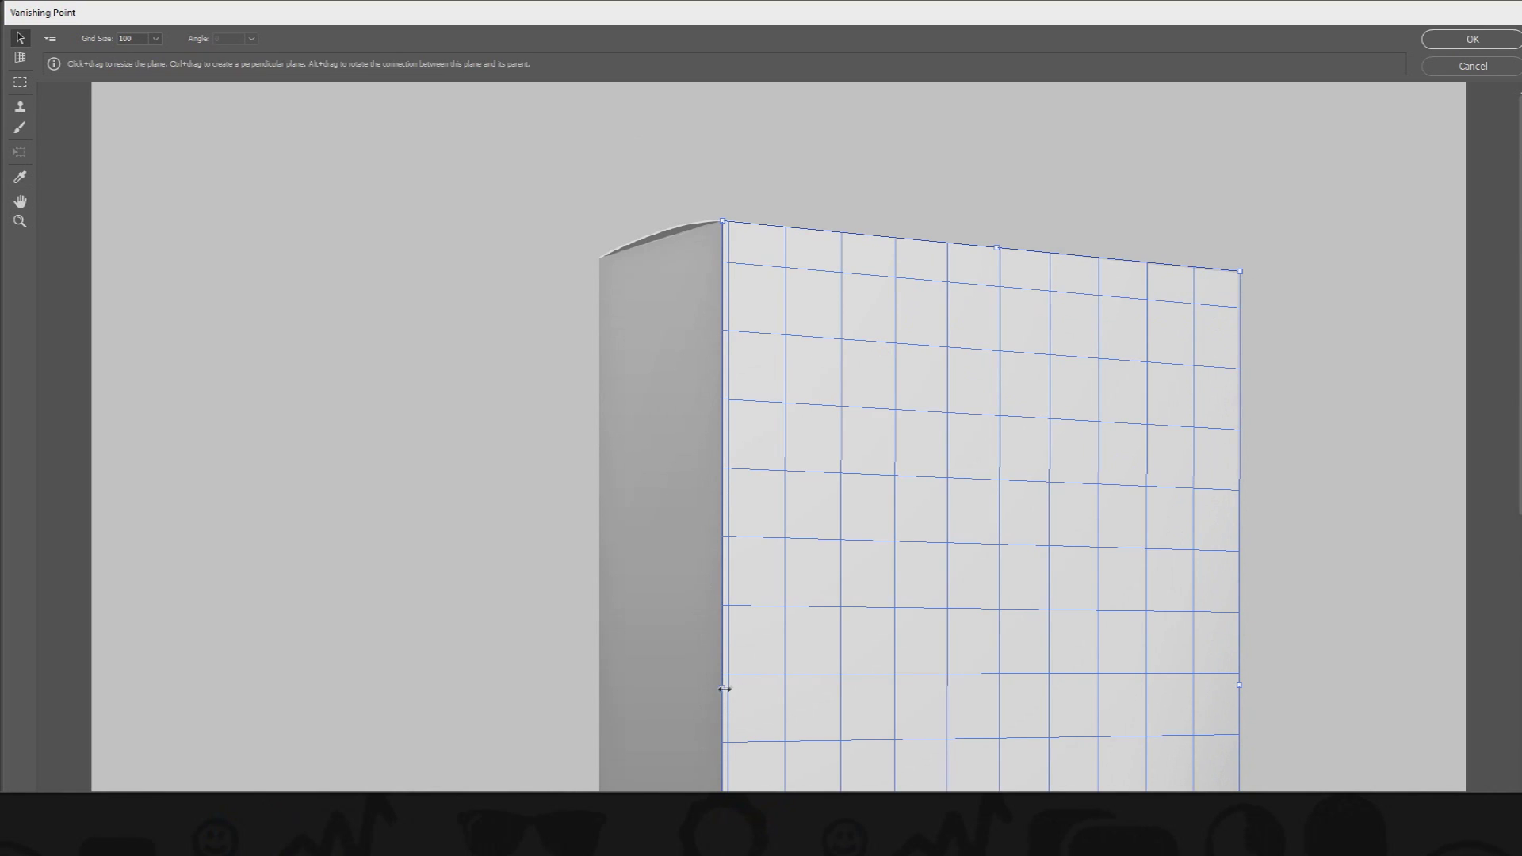
Extend a perpendicular plane over the box's side, align its corners, and apply
drag(722, 694, 600, 697)
drag(598, 251, 599, 264)
scroll(587, 269, down, 5)
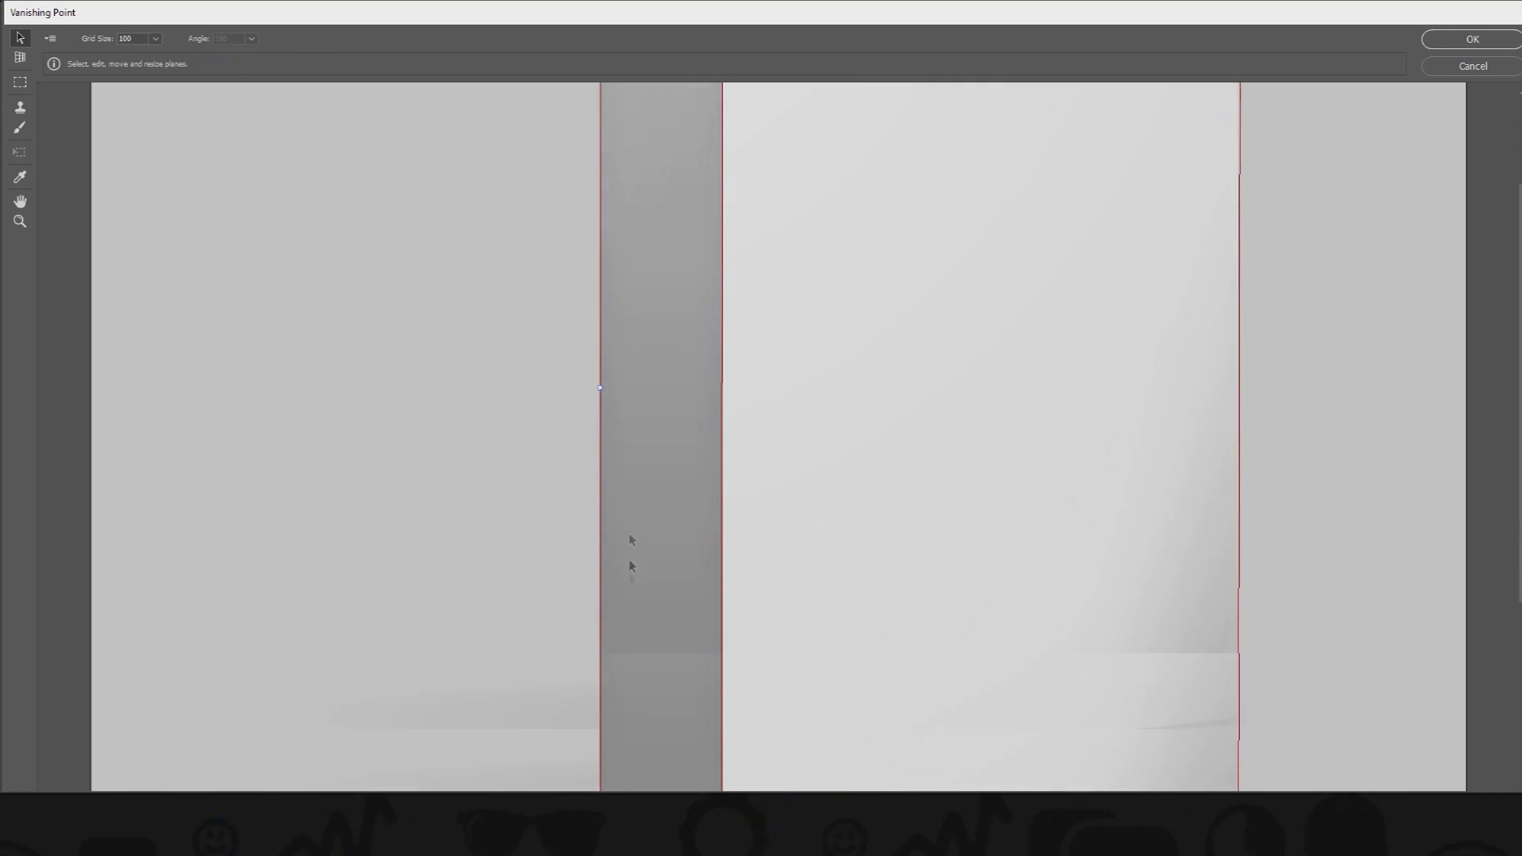
drag(600, 643, 601, 638)
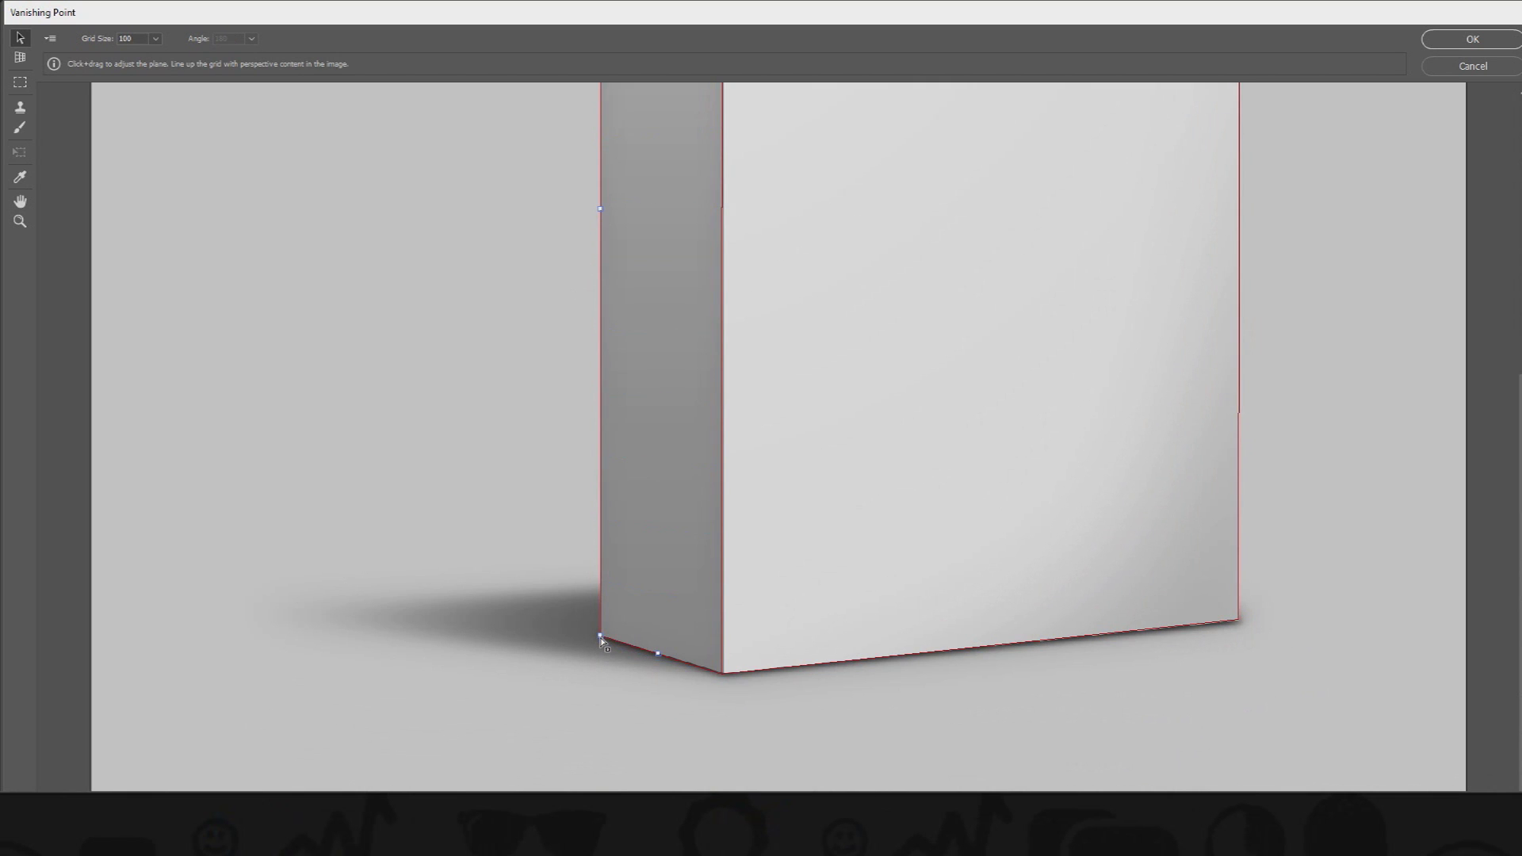
scroll(829, 604, up, 5)
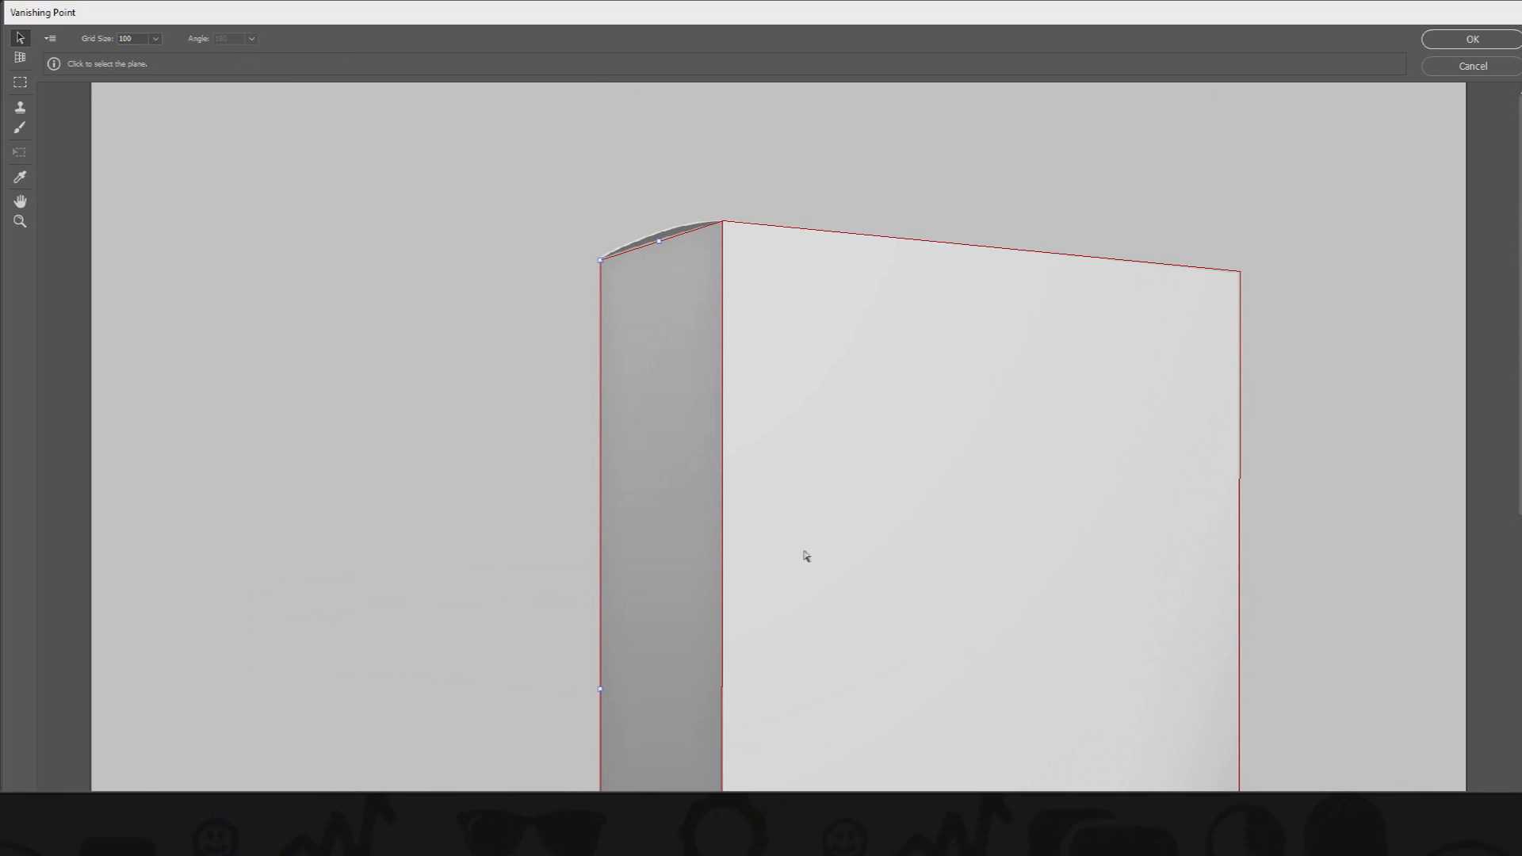
click(1467, 44)
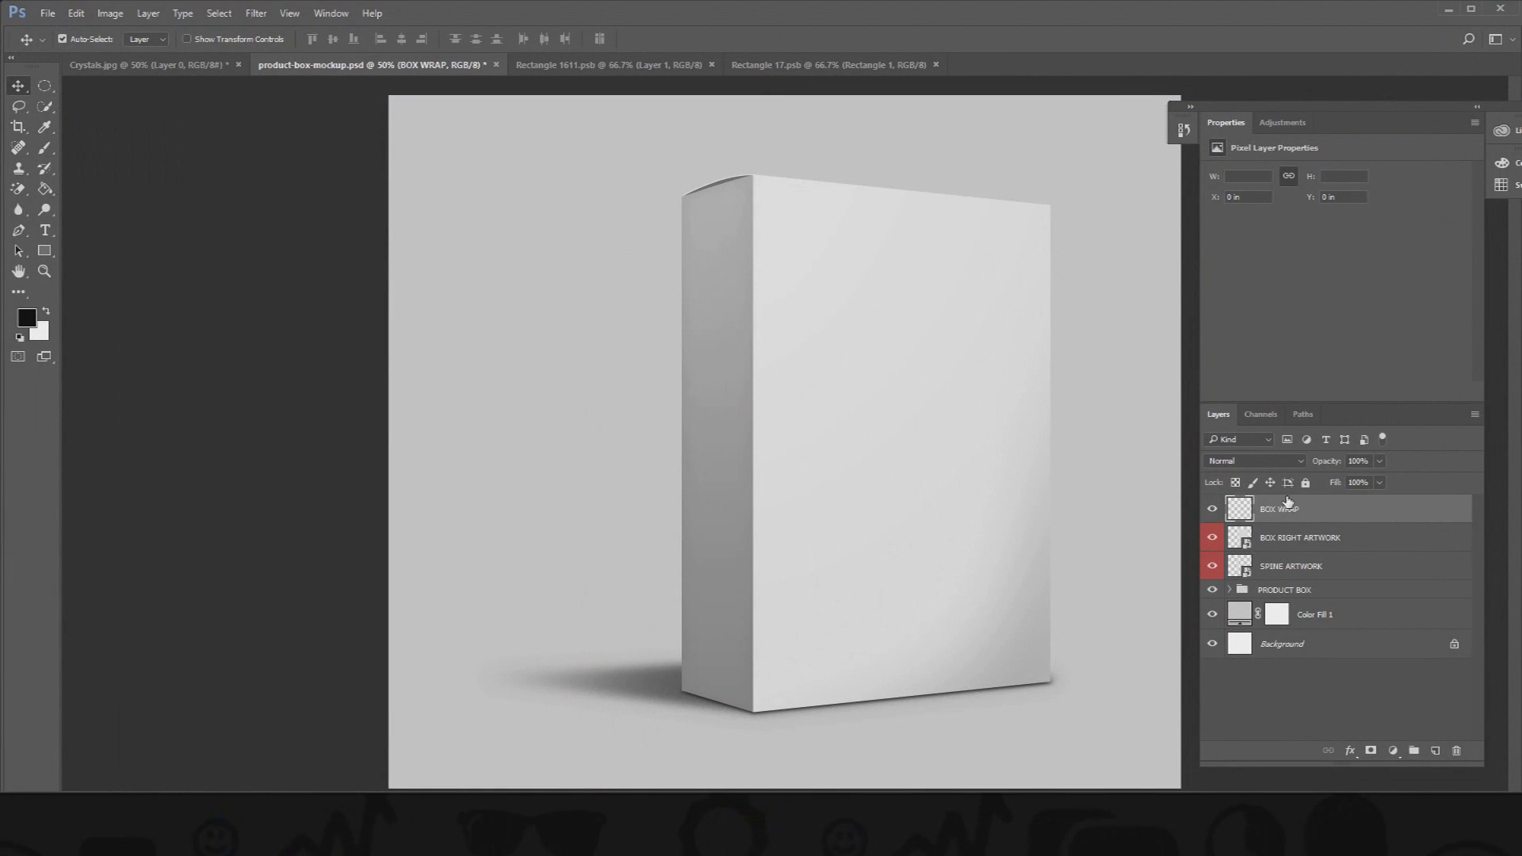
Select the entire Crystals image with the Rectangular Marquee for copying
click(107, 64)
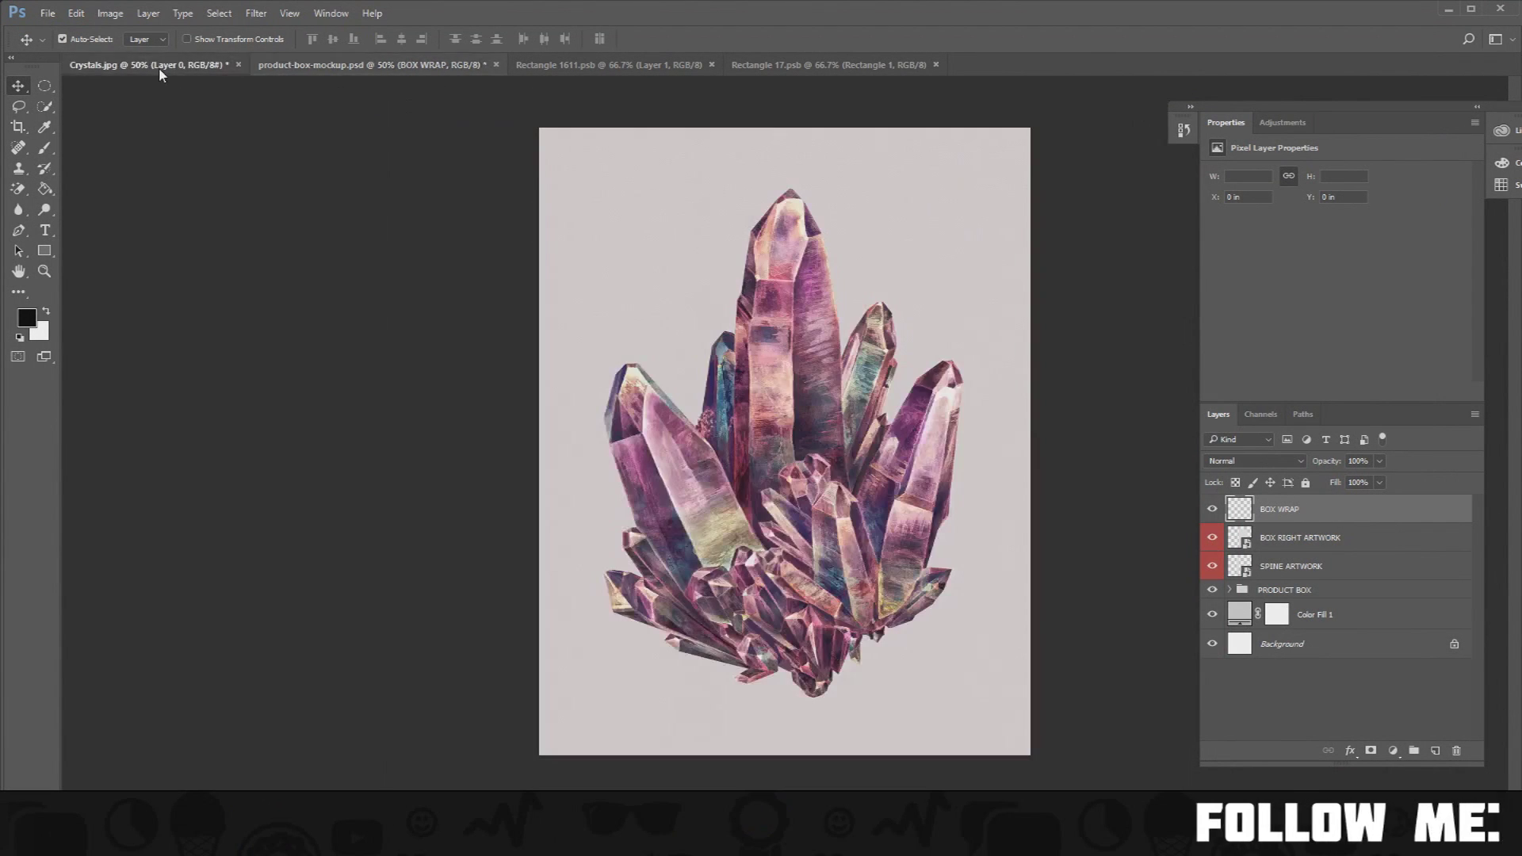
click(372, 65)
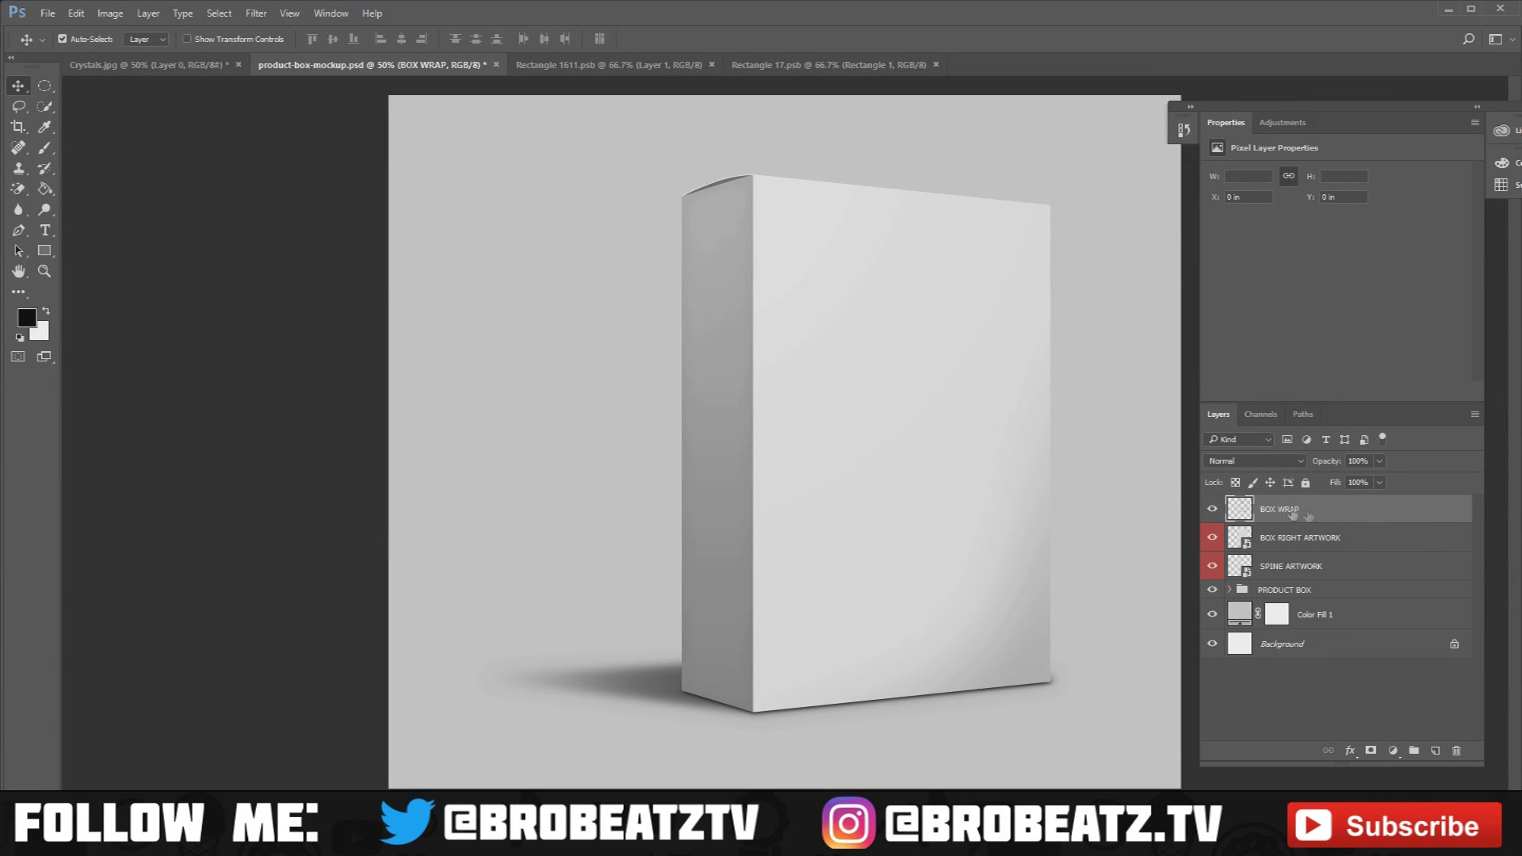
click(111, 65)
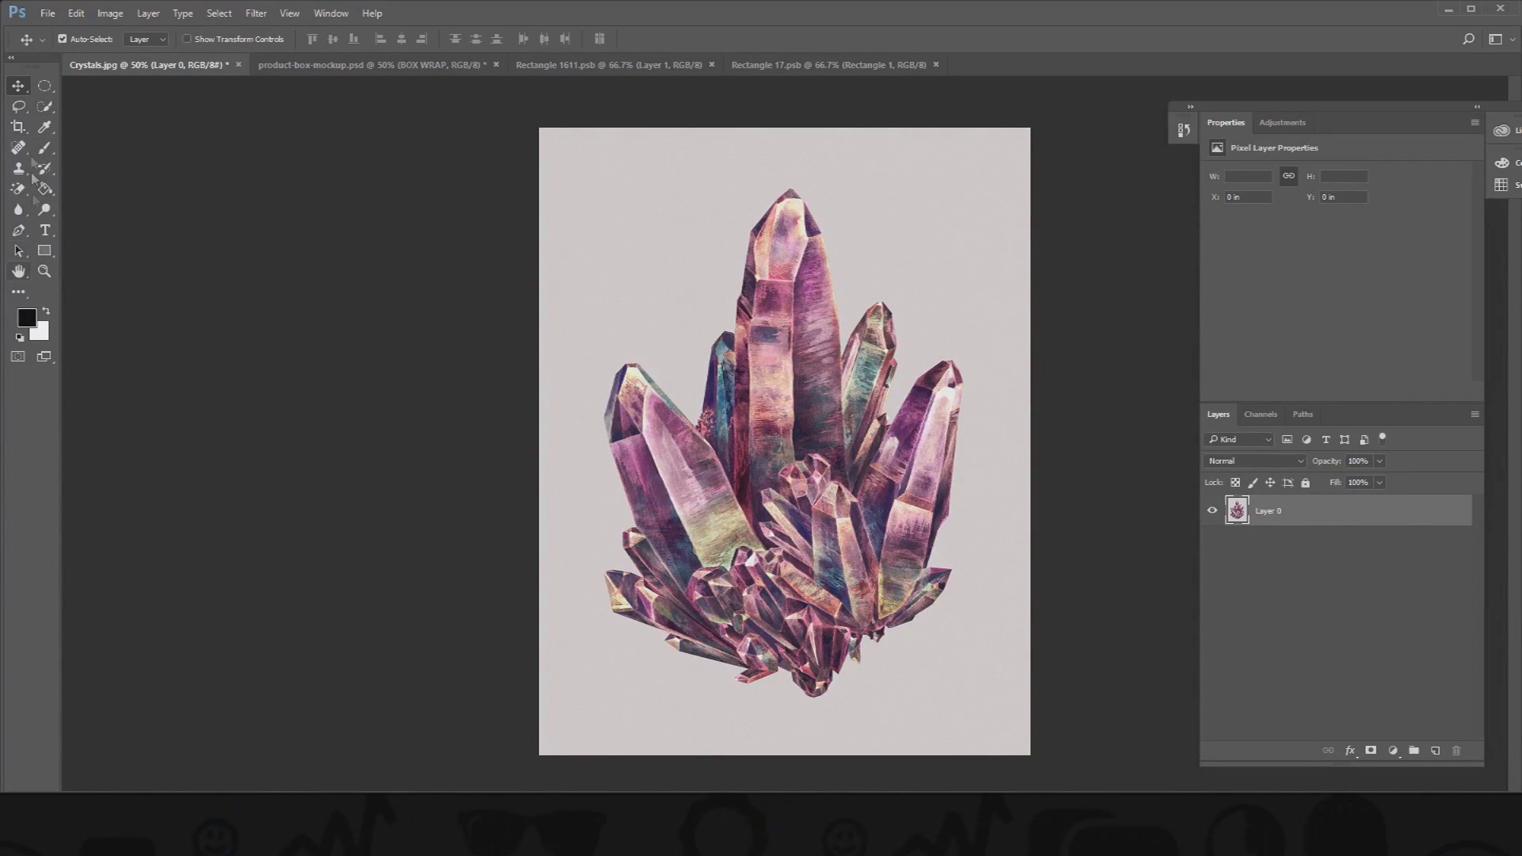
click(45, 92)
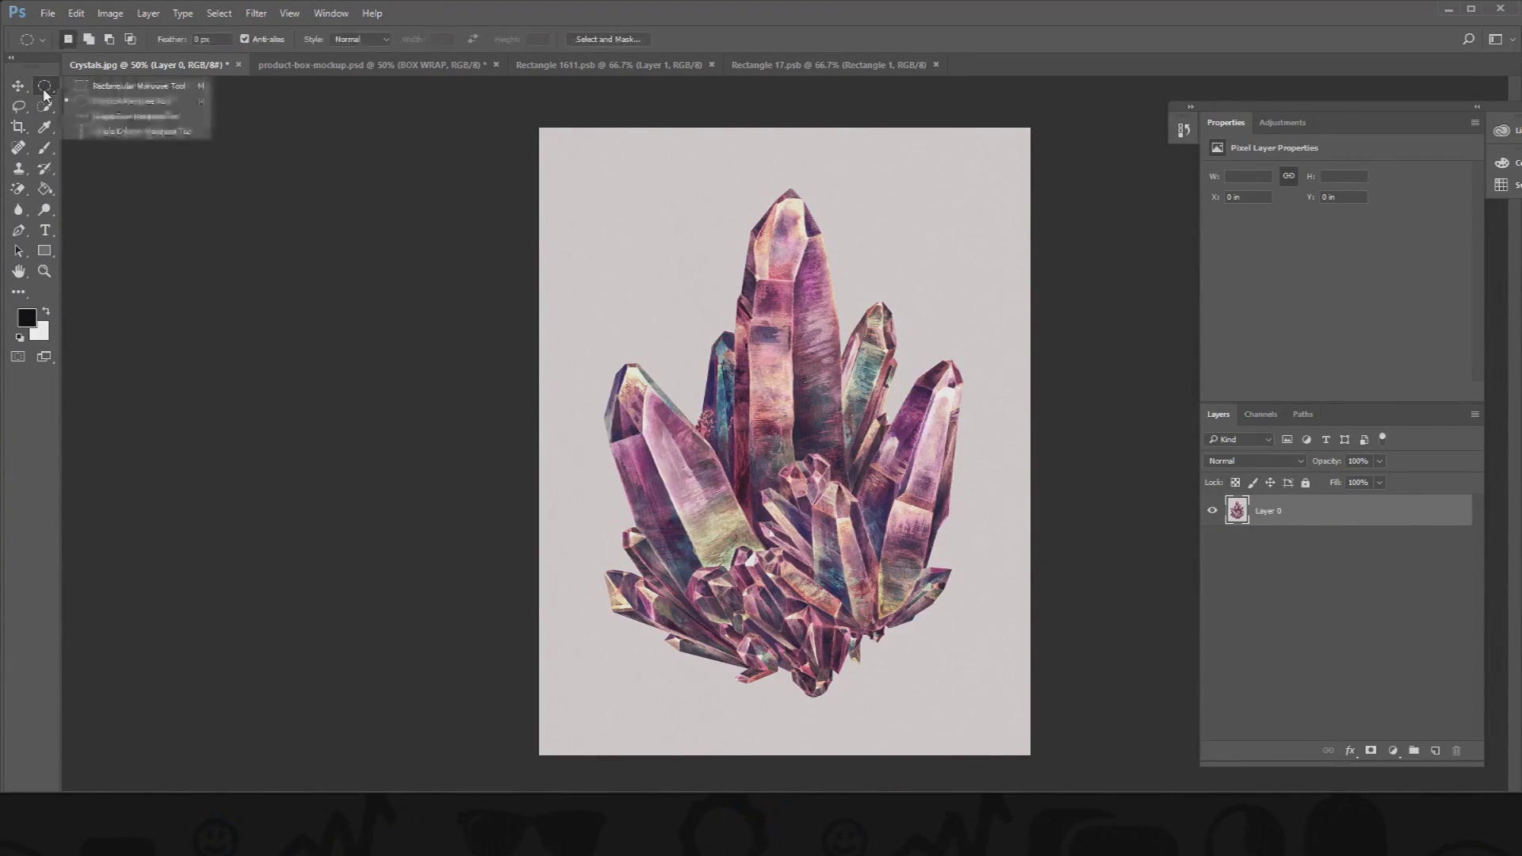
click(138, 85)
drag(540, 128, 1030, 753)
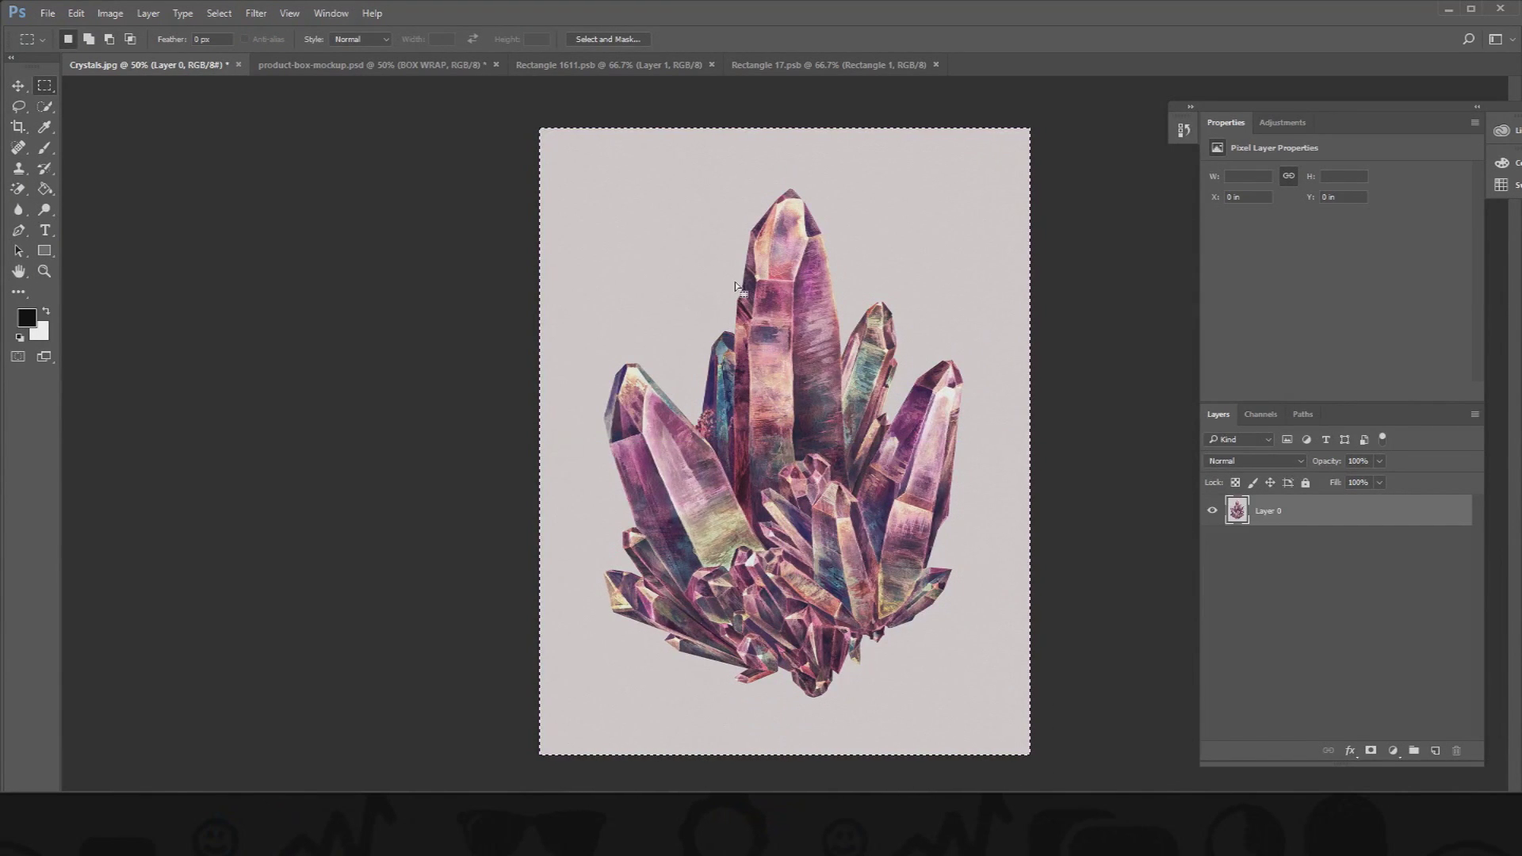
Add a new layer above BOX WRAP in the mockup and name it Artwork
click(430, 69)
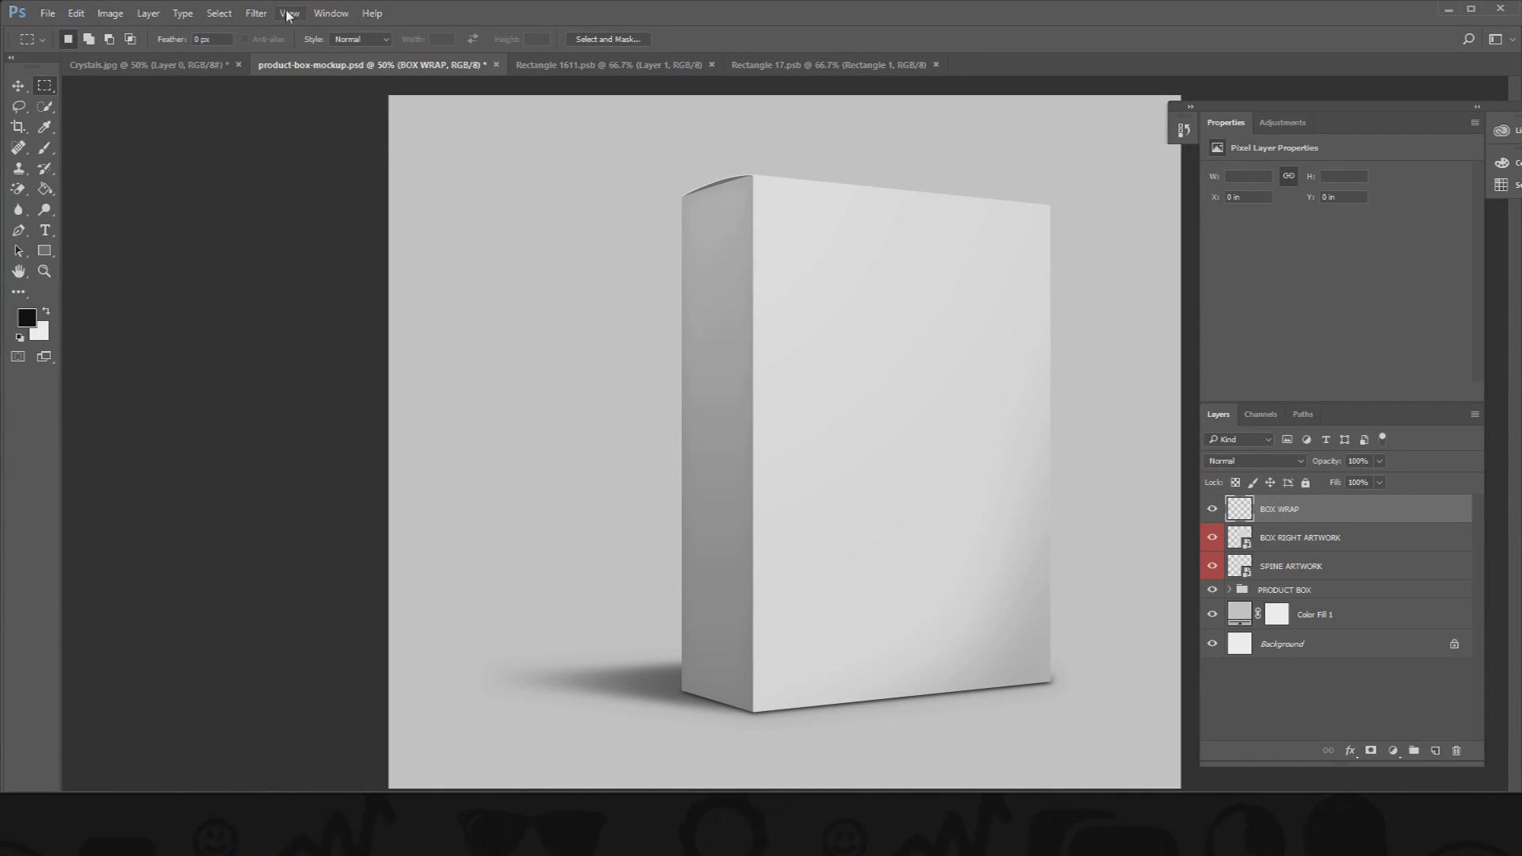
click(1435, 750)
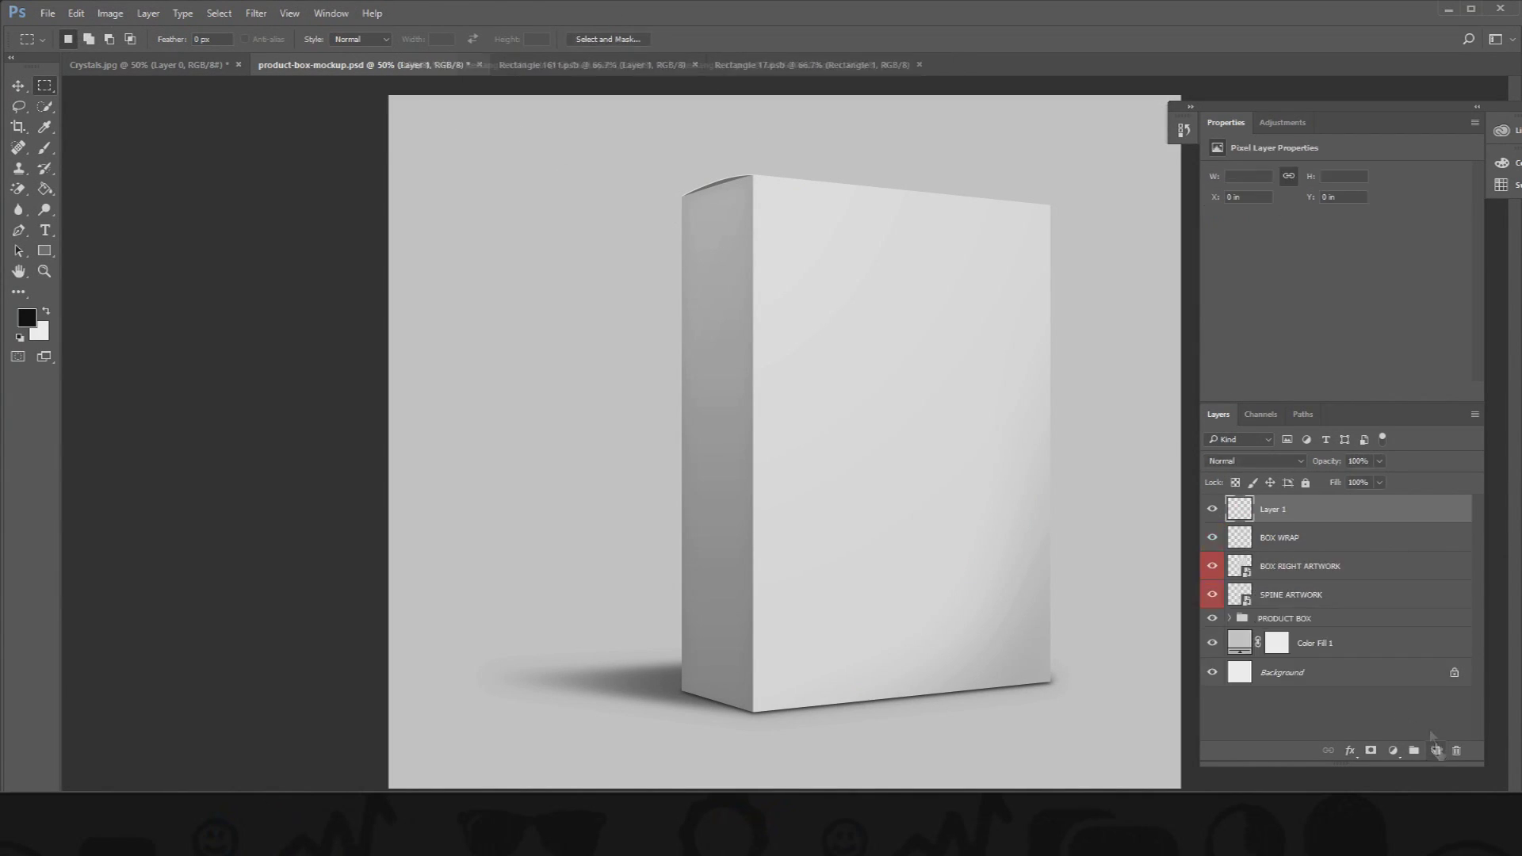
double_click(1278, 511)
click(1344, 511)
click(256, 12)
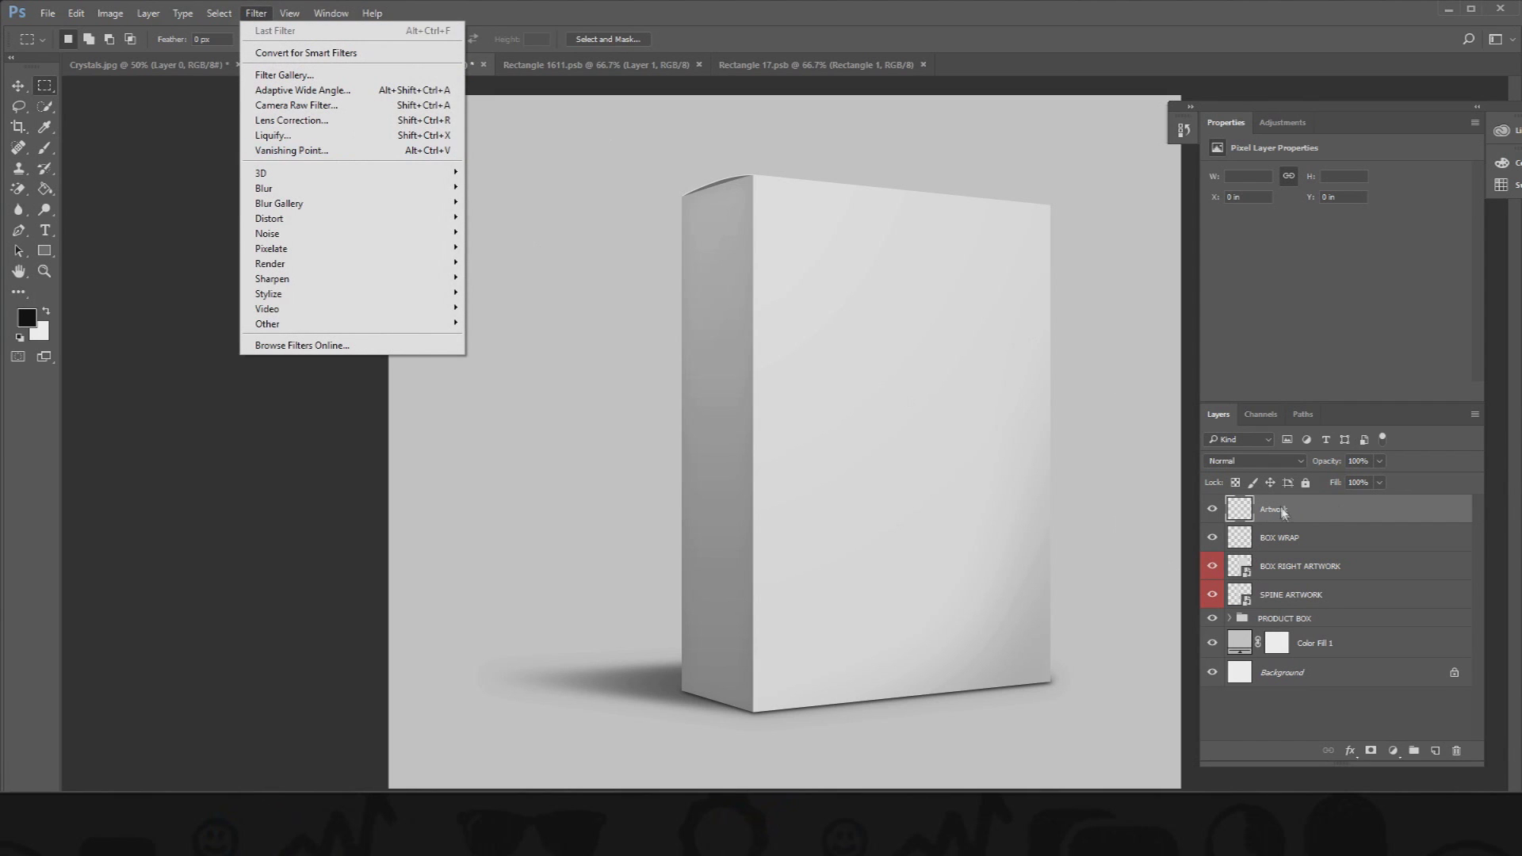
click(311, 150)
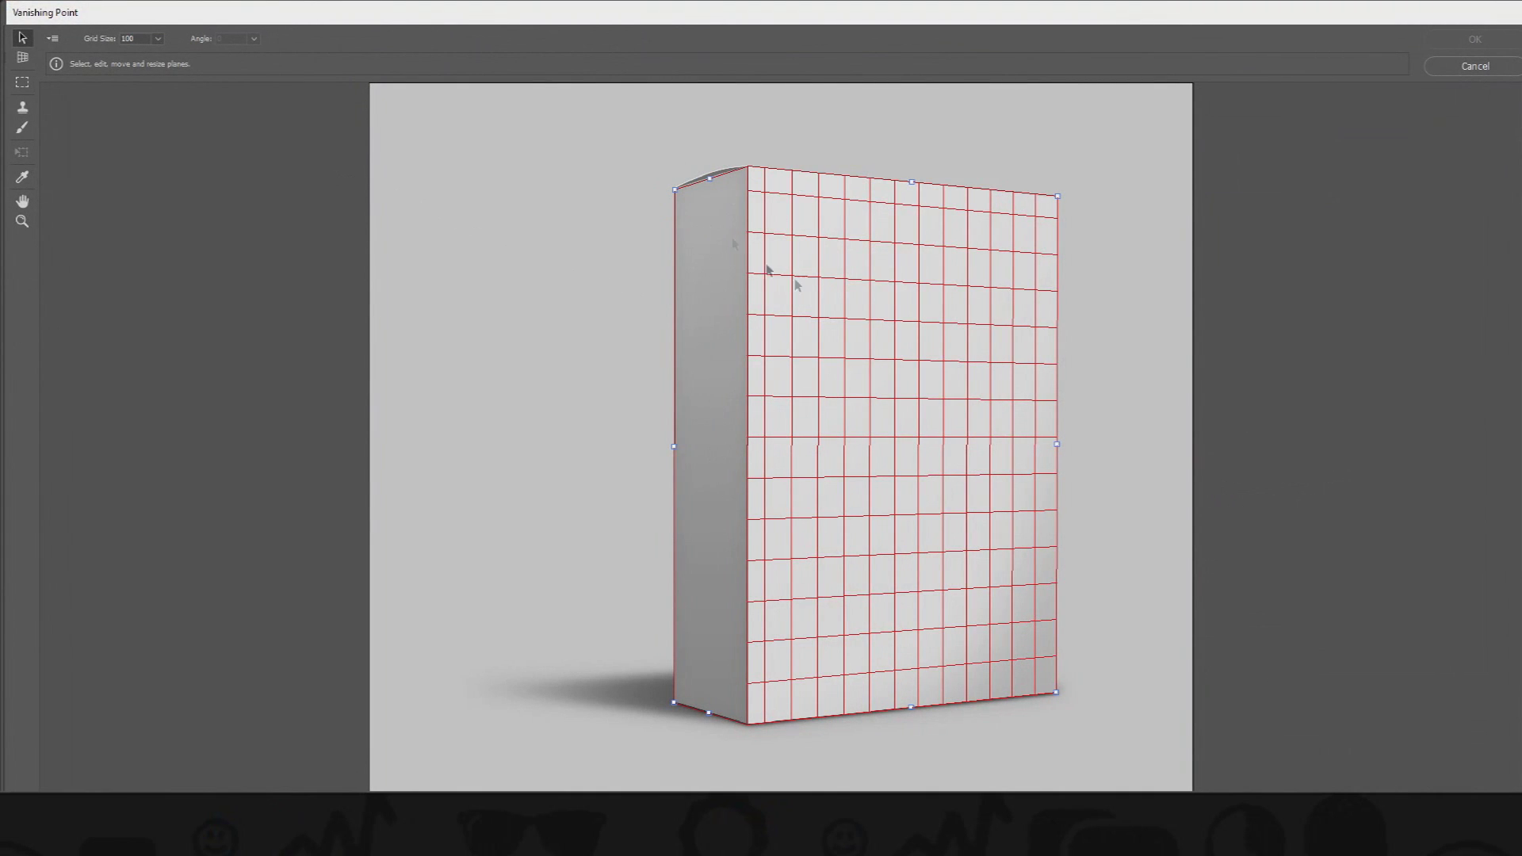
key(alt)
key(ctrl+v)
drag(645, 340, 753, 384)
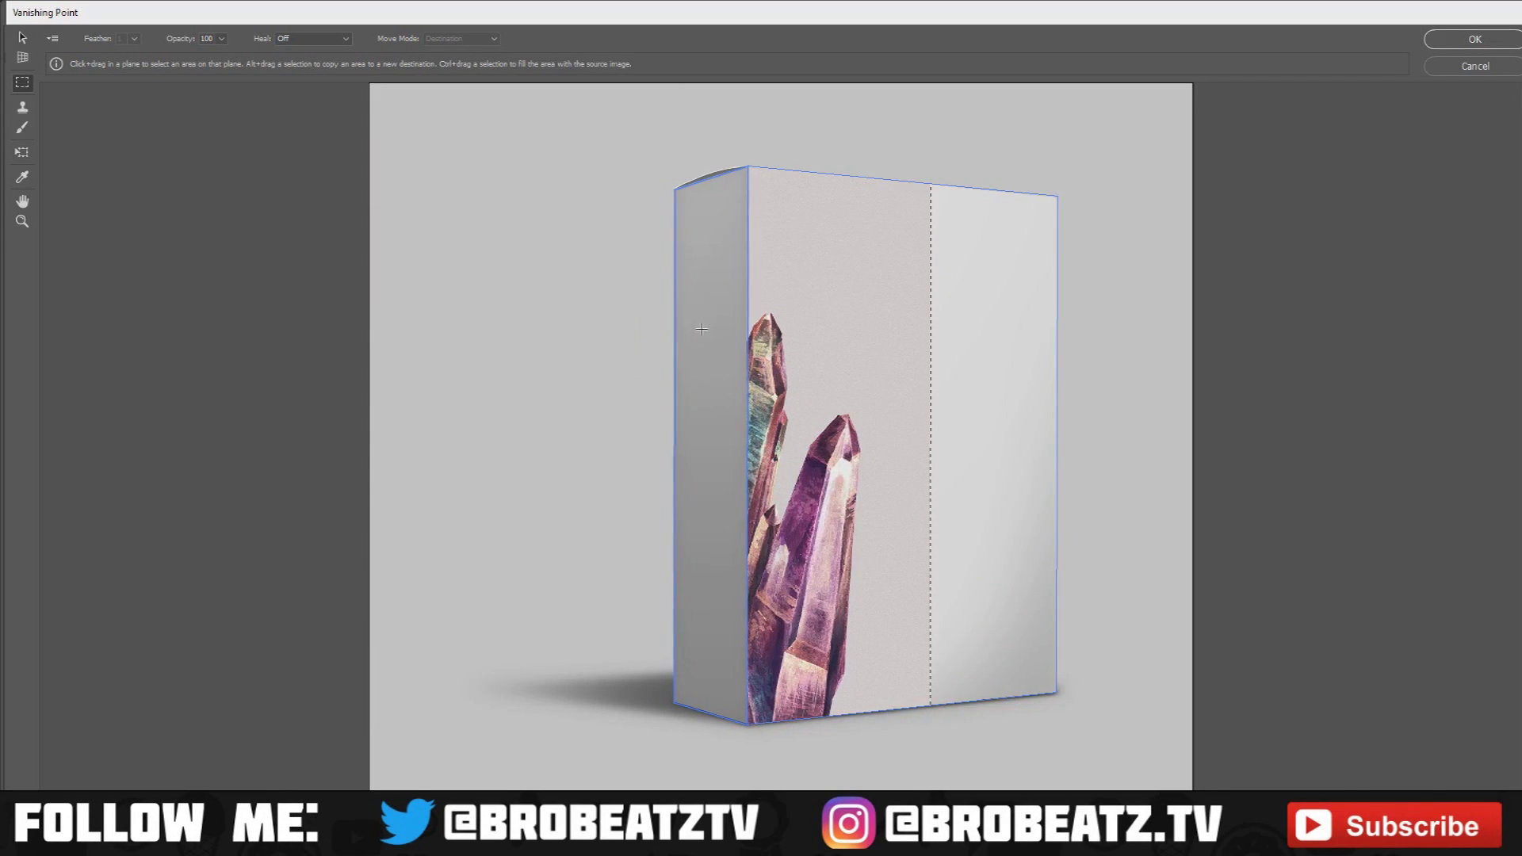
key(ctrl+d)
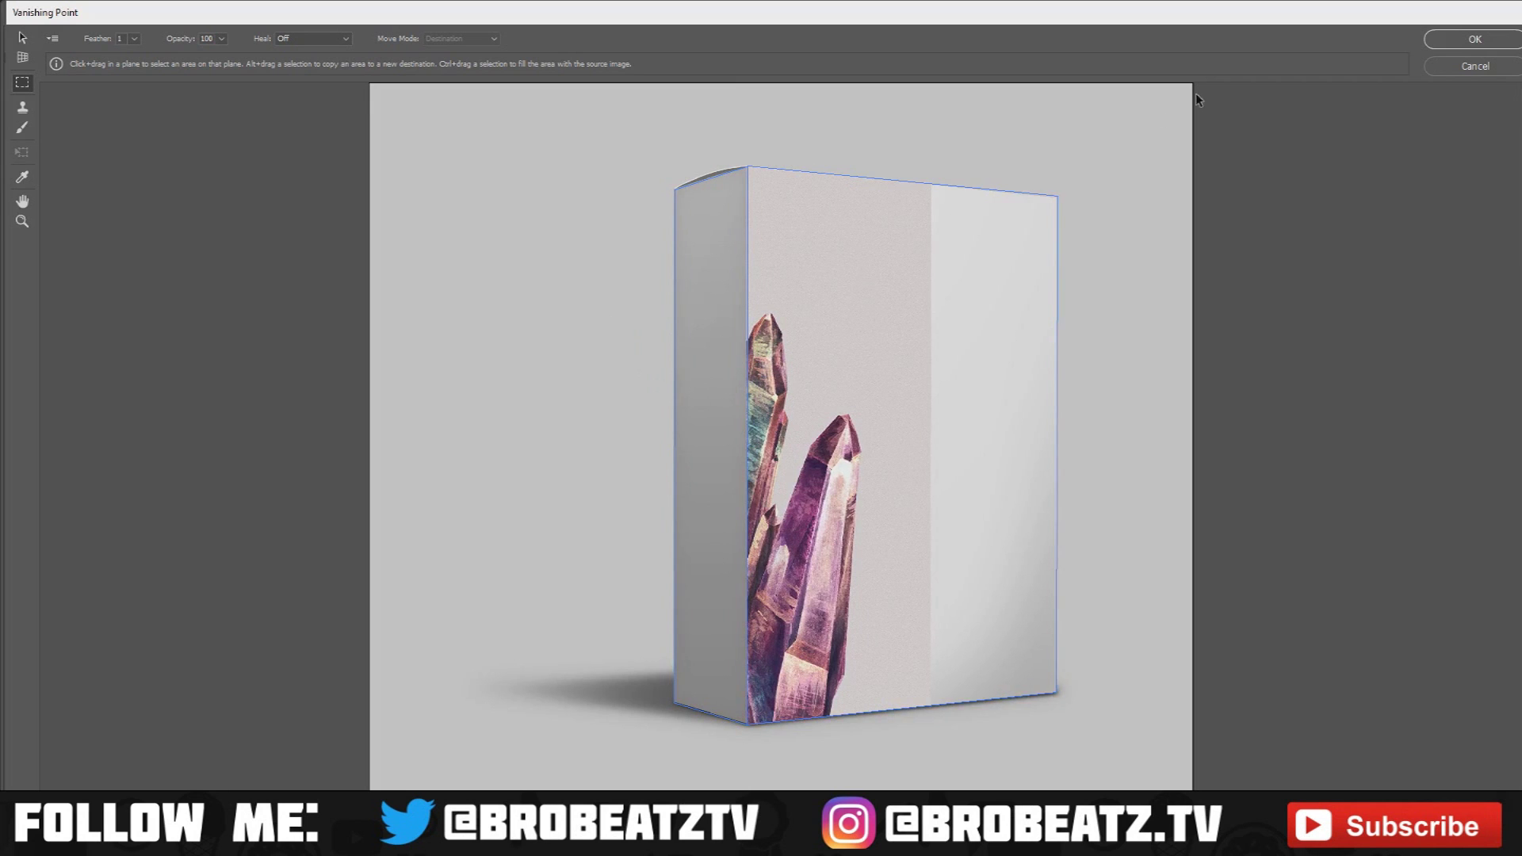
click(1436, 68)
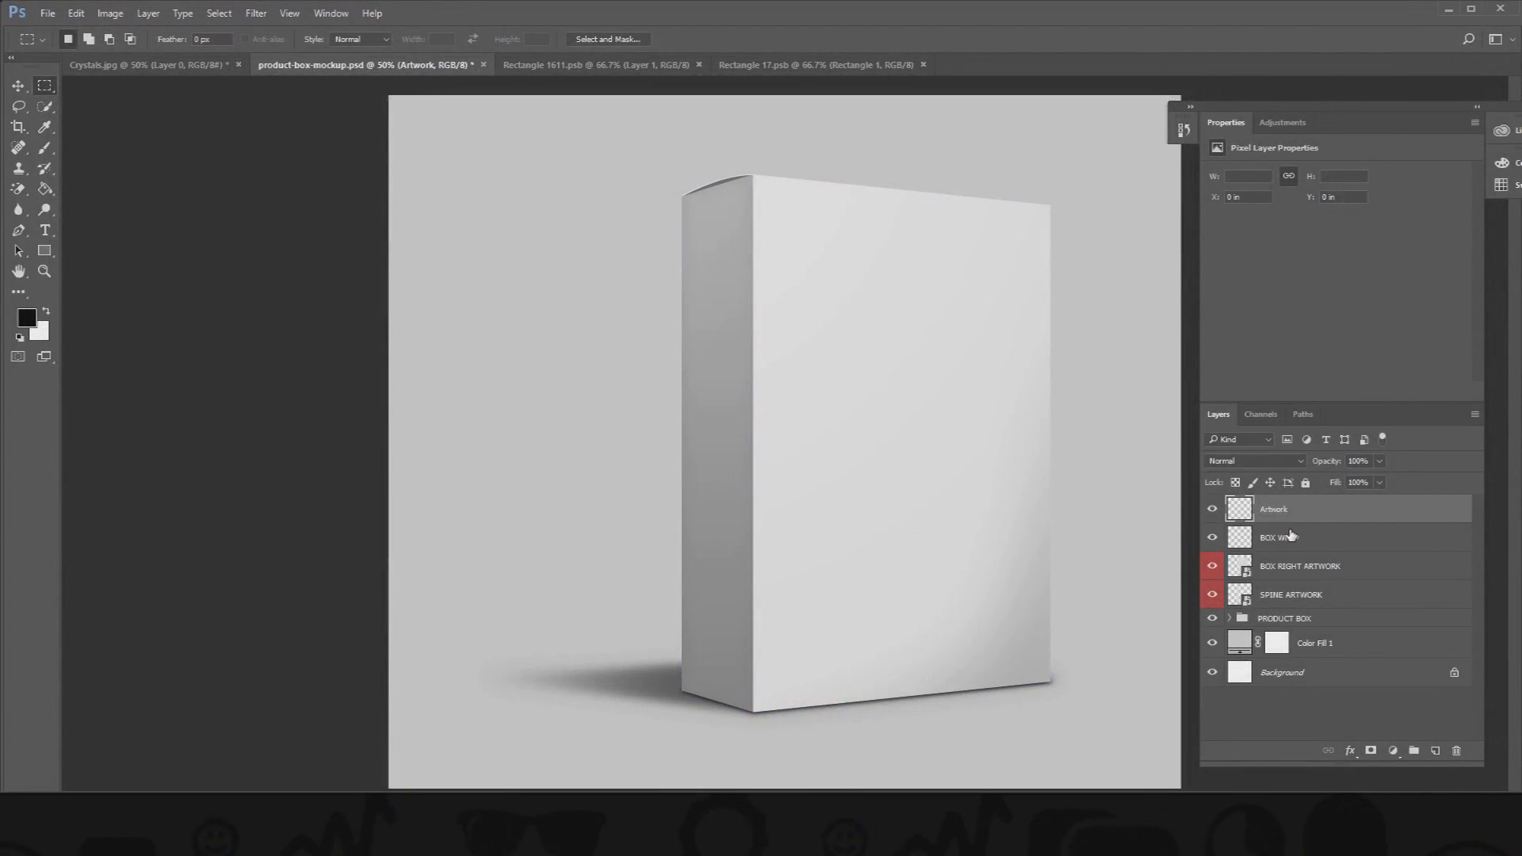
Hide the Artwork layer and open Vanishing Point on the BOX WRAP layer
click(1211, 510)
click(1342, 542)
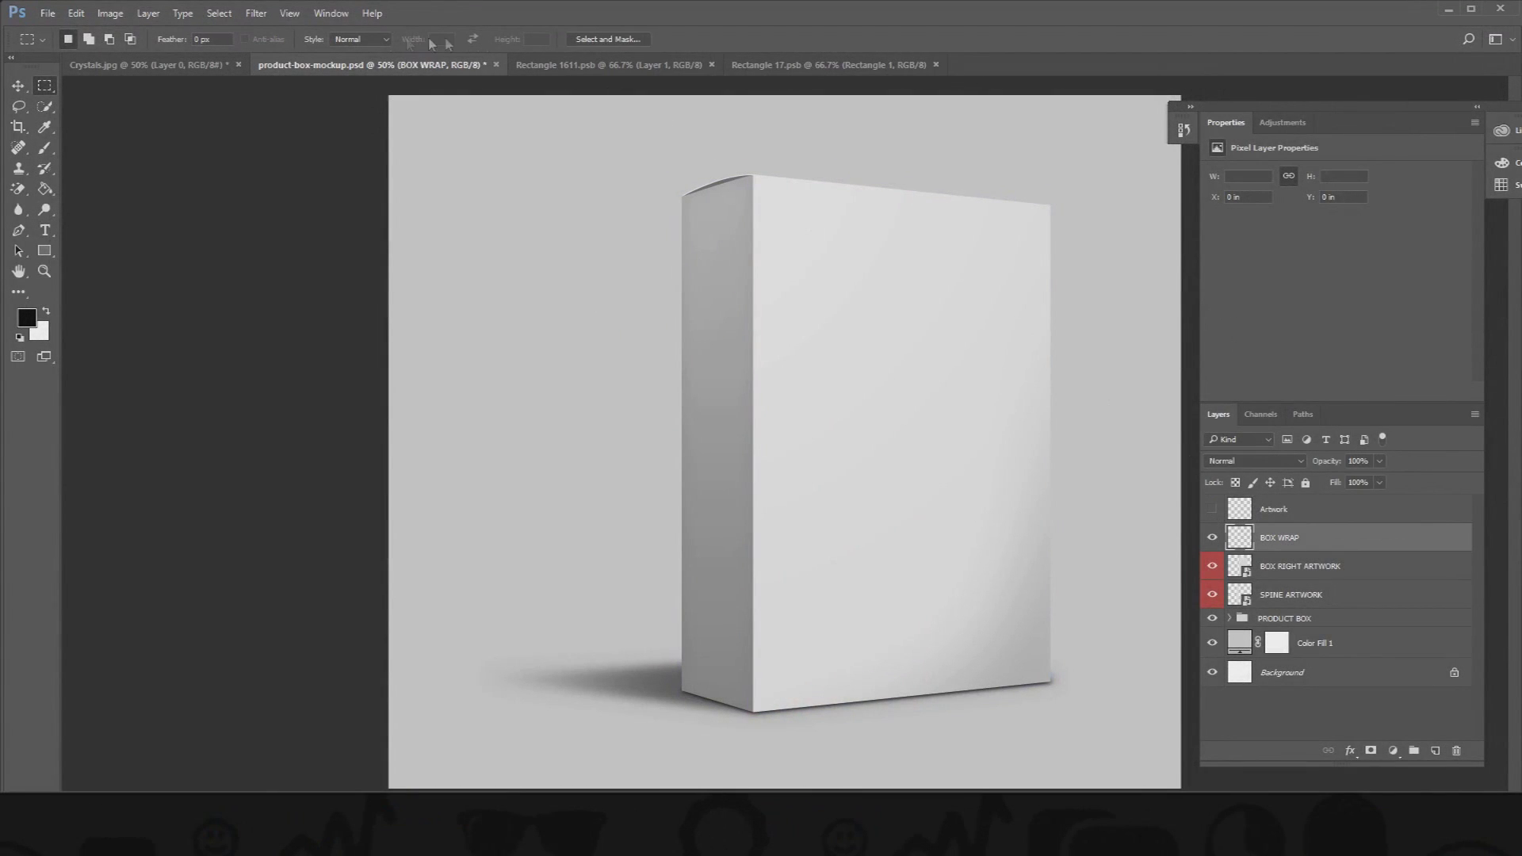
click(256, 12)
click(290, 150)
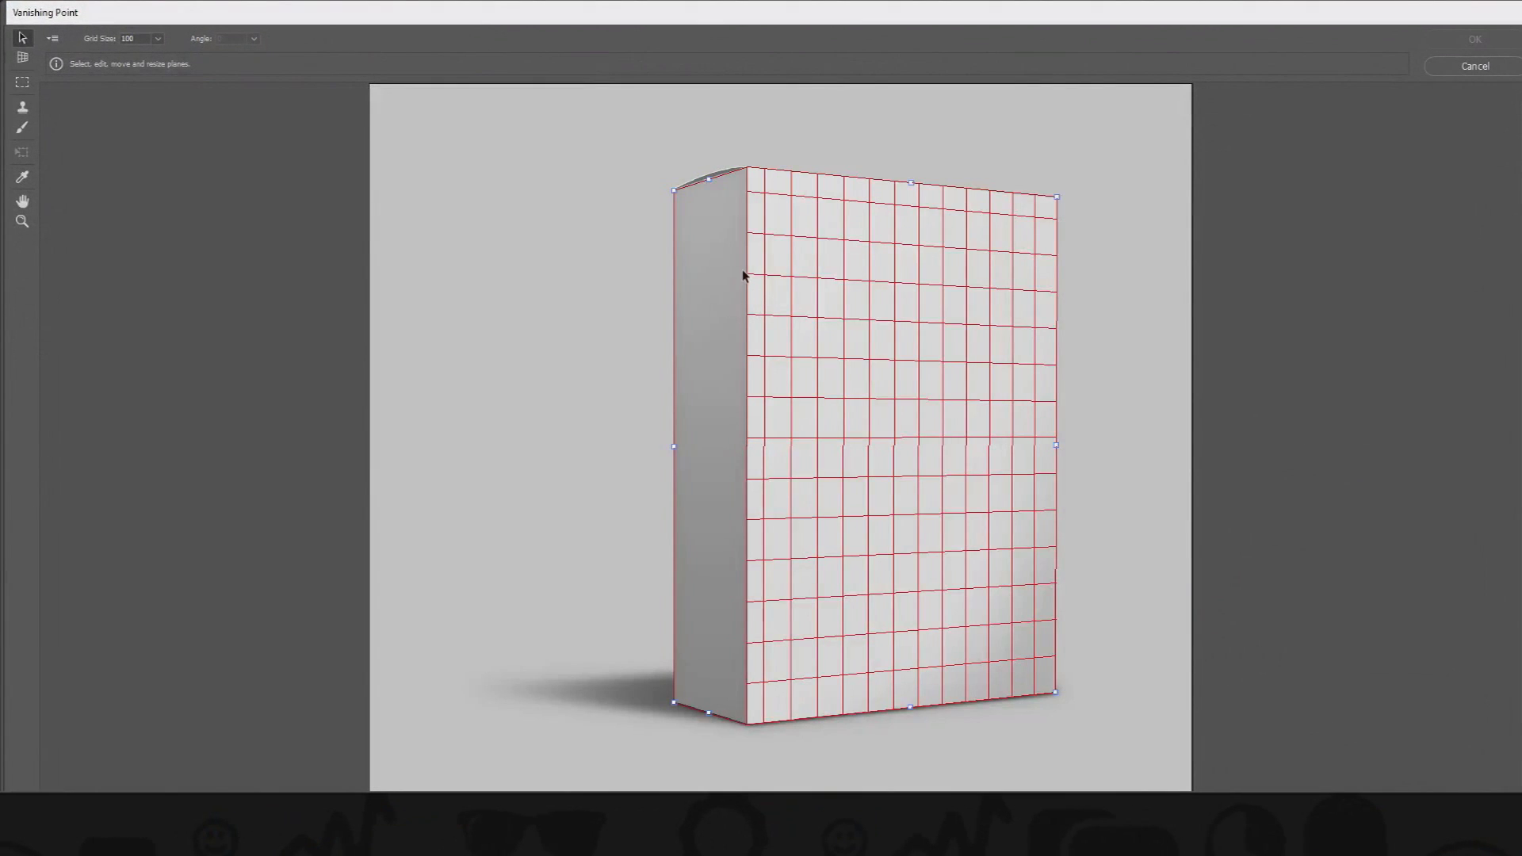
Tweak the perspective planes, close Vanishing Point without applying, and delete BOX WRAP
mouse_move(674, 446)
mouse_down()
mouse_move(729, 446)
mouse_move(673, 446)
mouse_up()
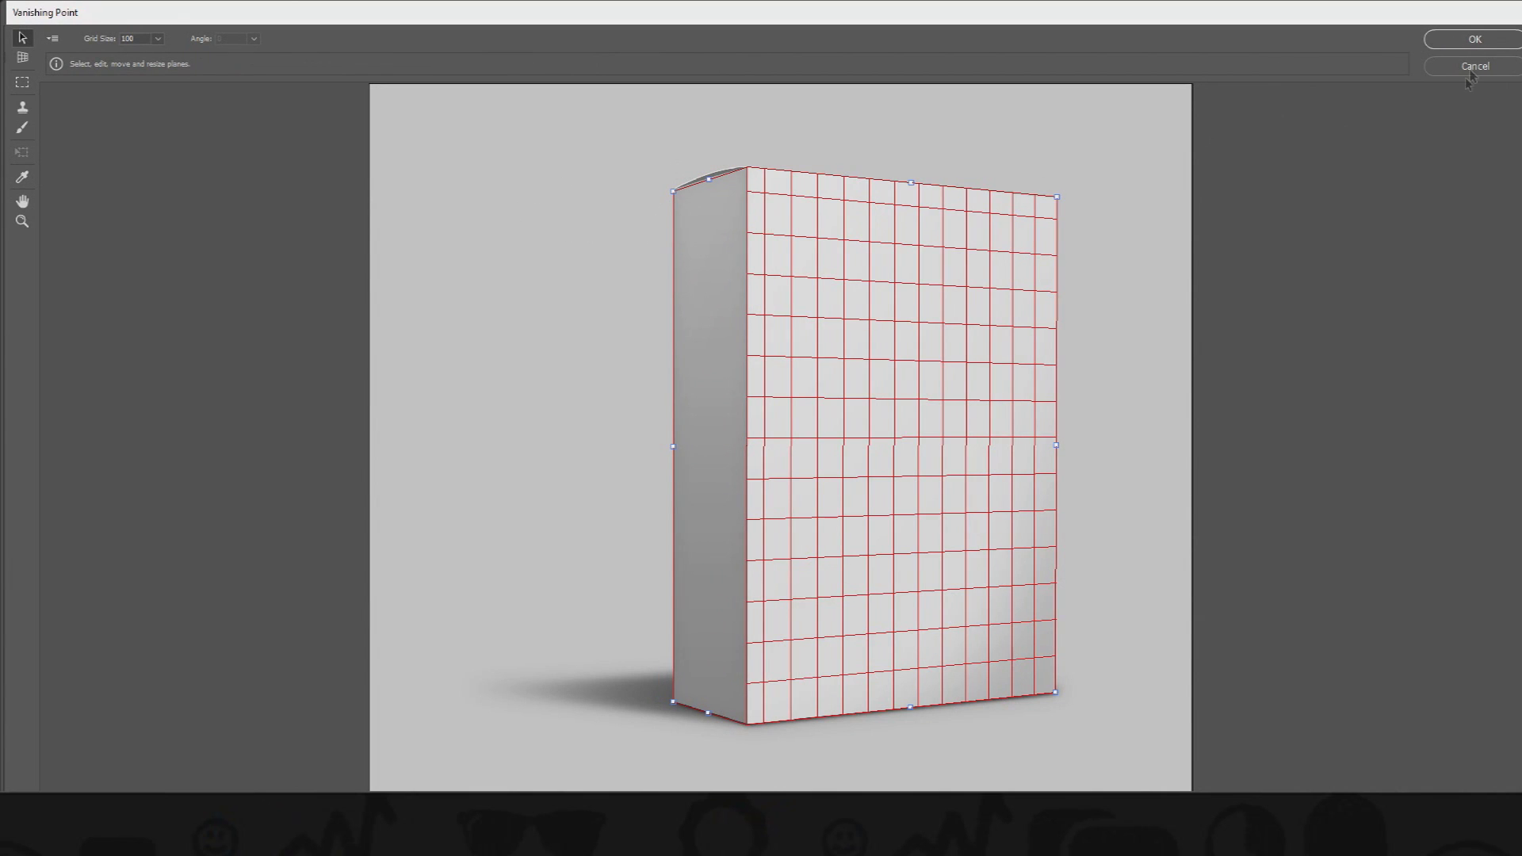
click(18, 61)
click(755, 336)
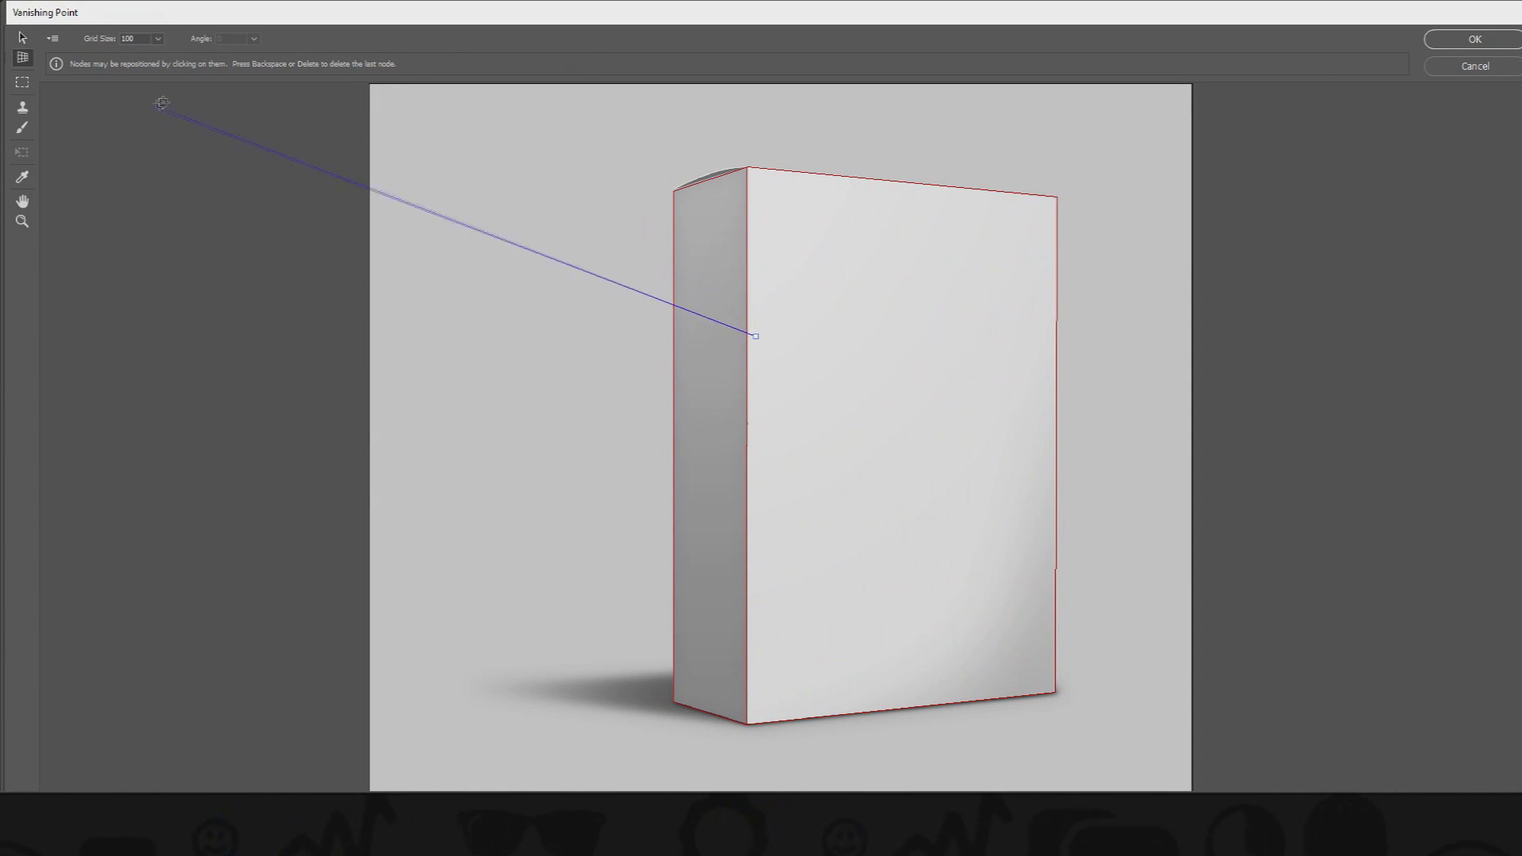
key(Escape)
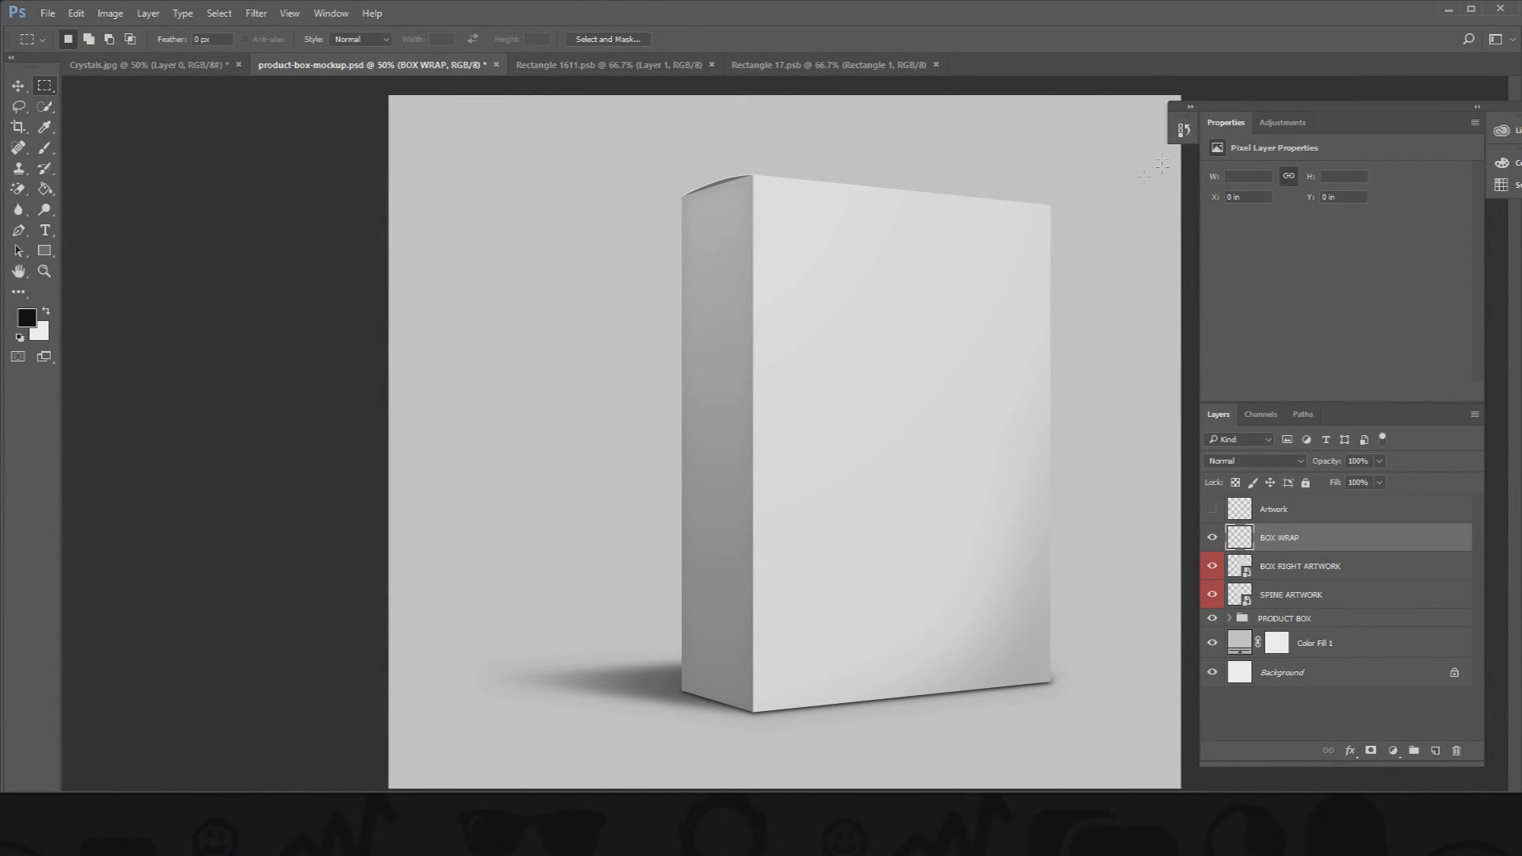
drag(1271, 539, 1456, 751)
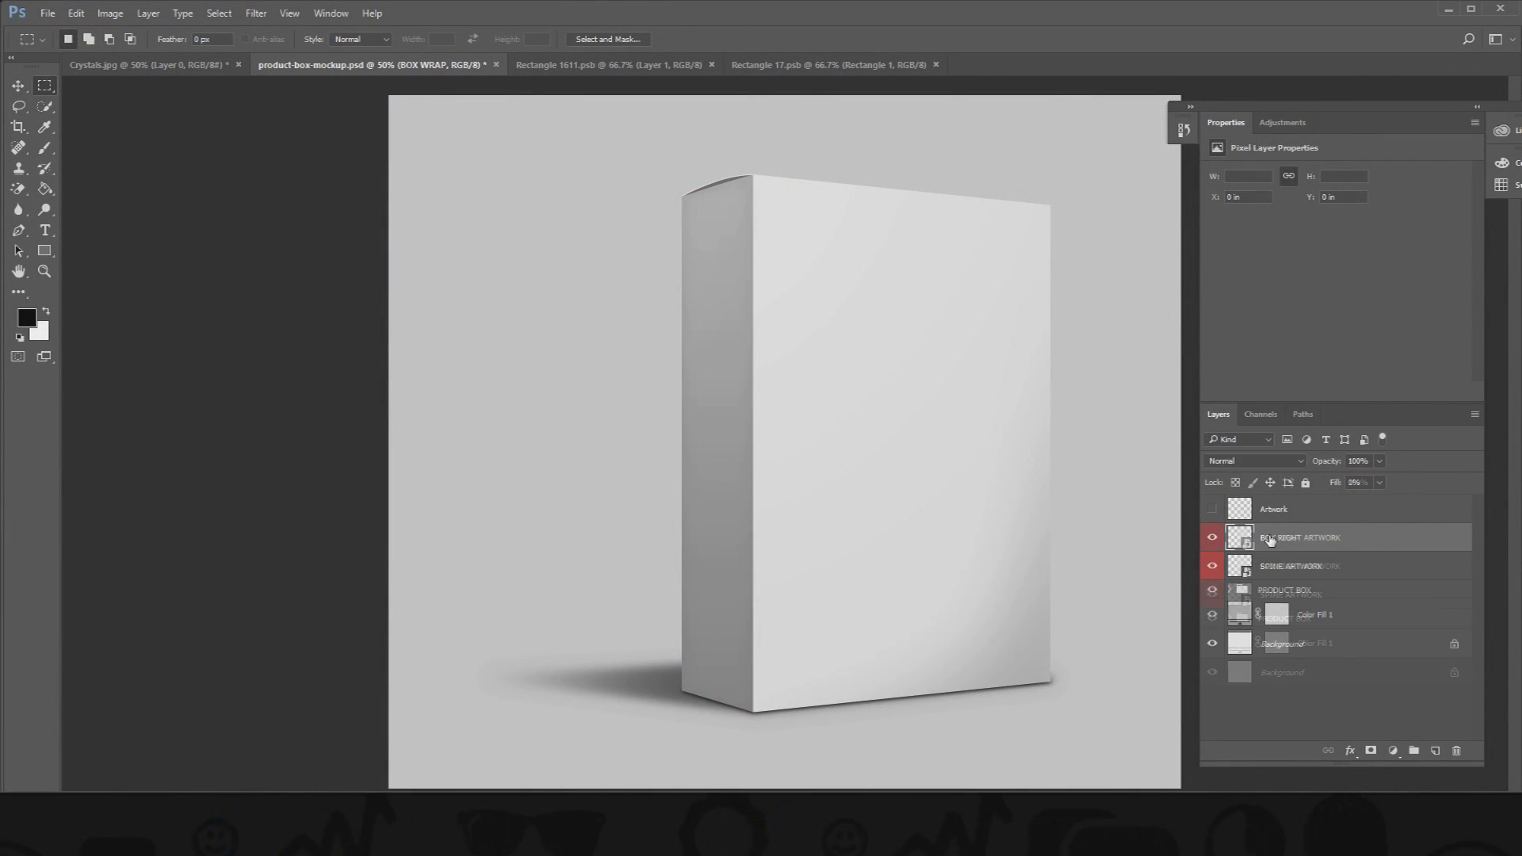
On a new blank Layer 1, extend the Vanishing Point grid onto the box's left side and refine its corners
click(1435, 751)
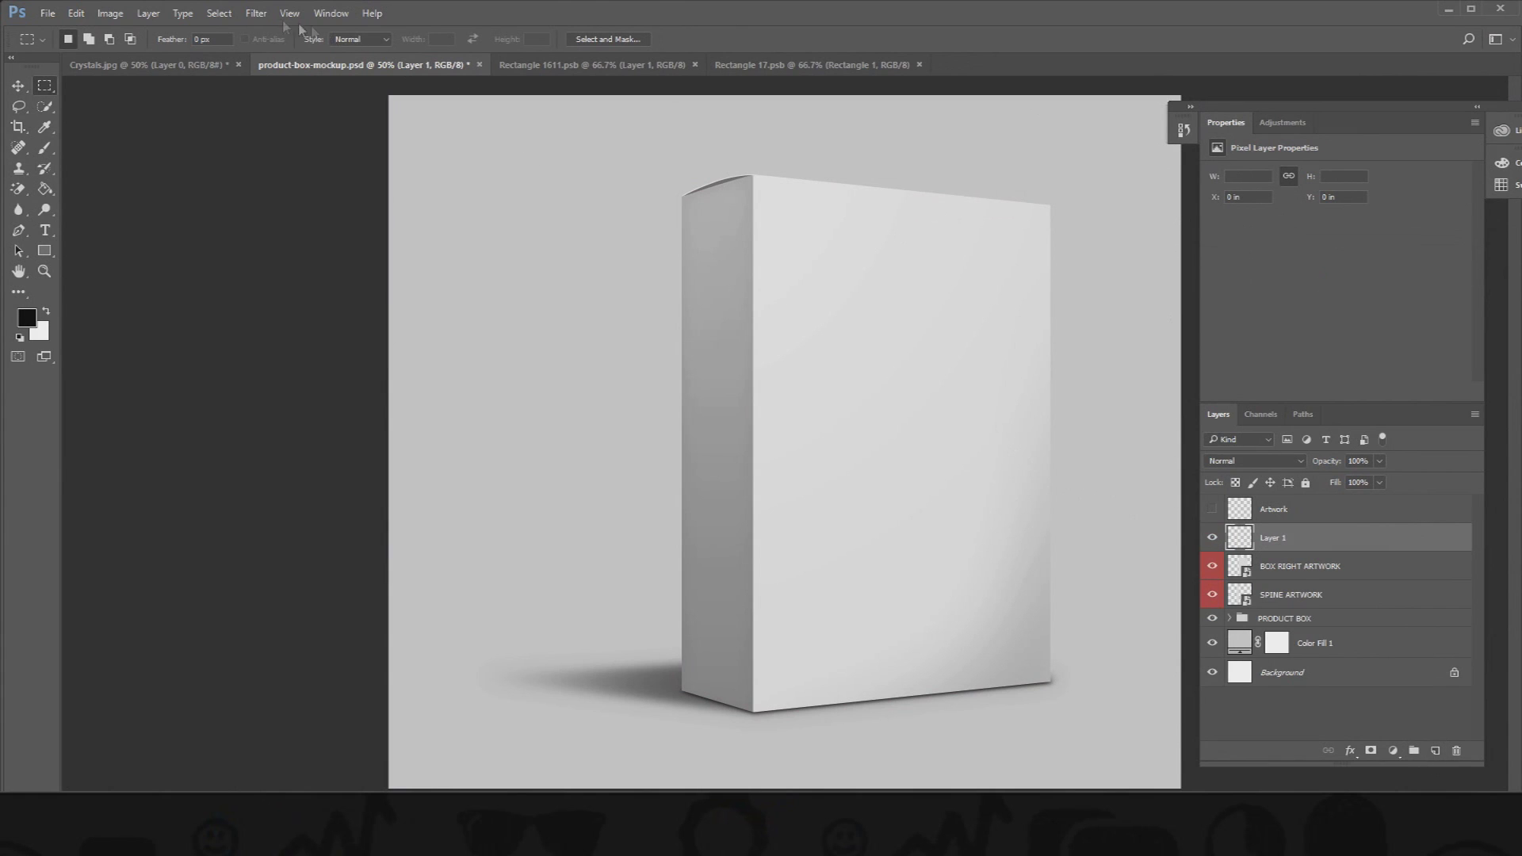
click(256, 13)
click(302, 153)
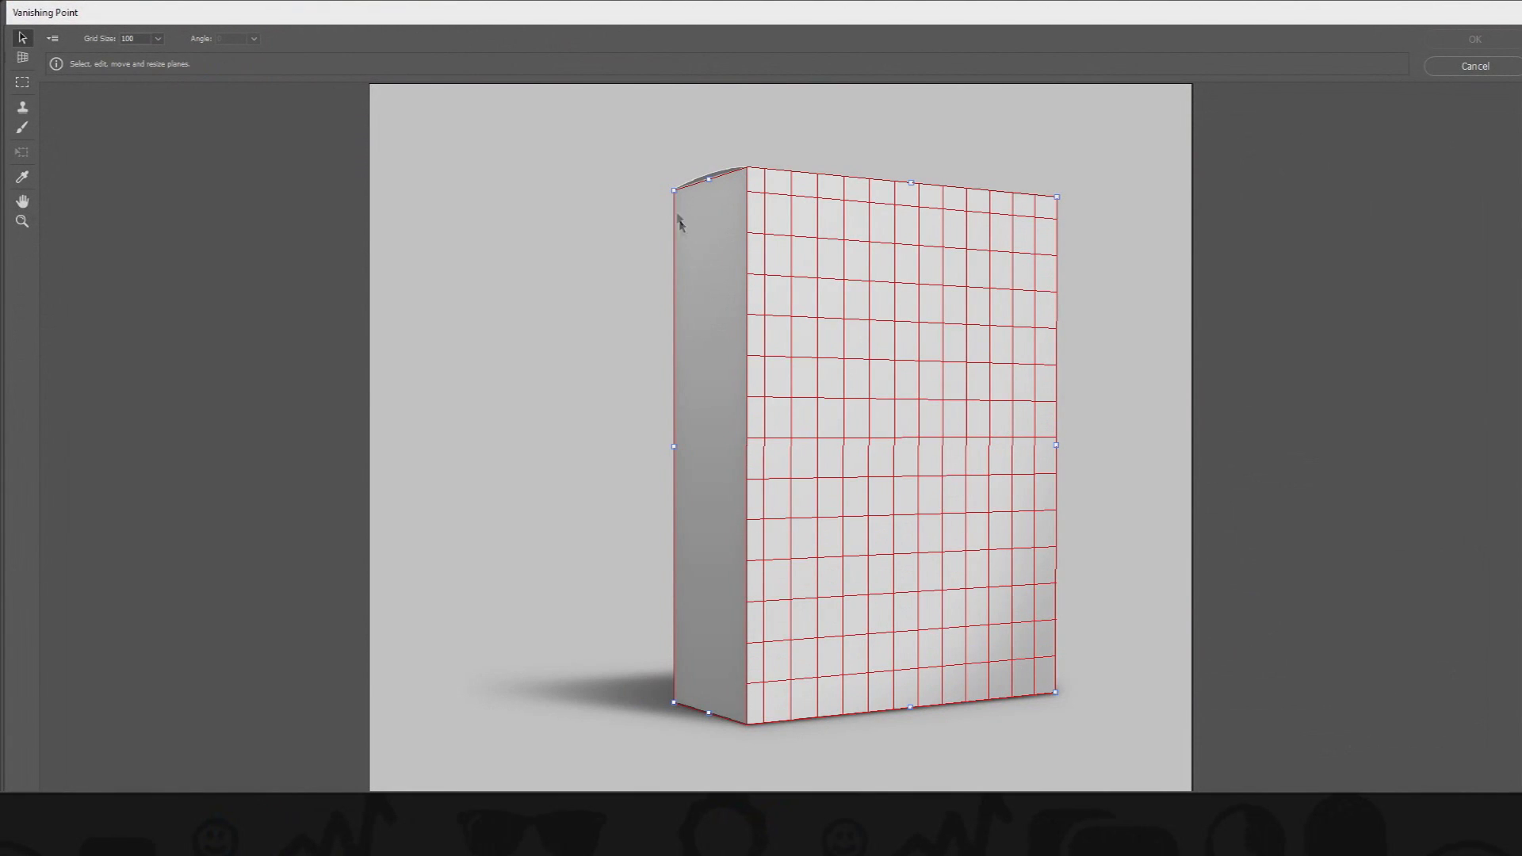
click(22, 58)
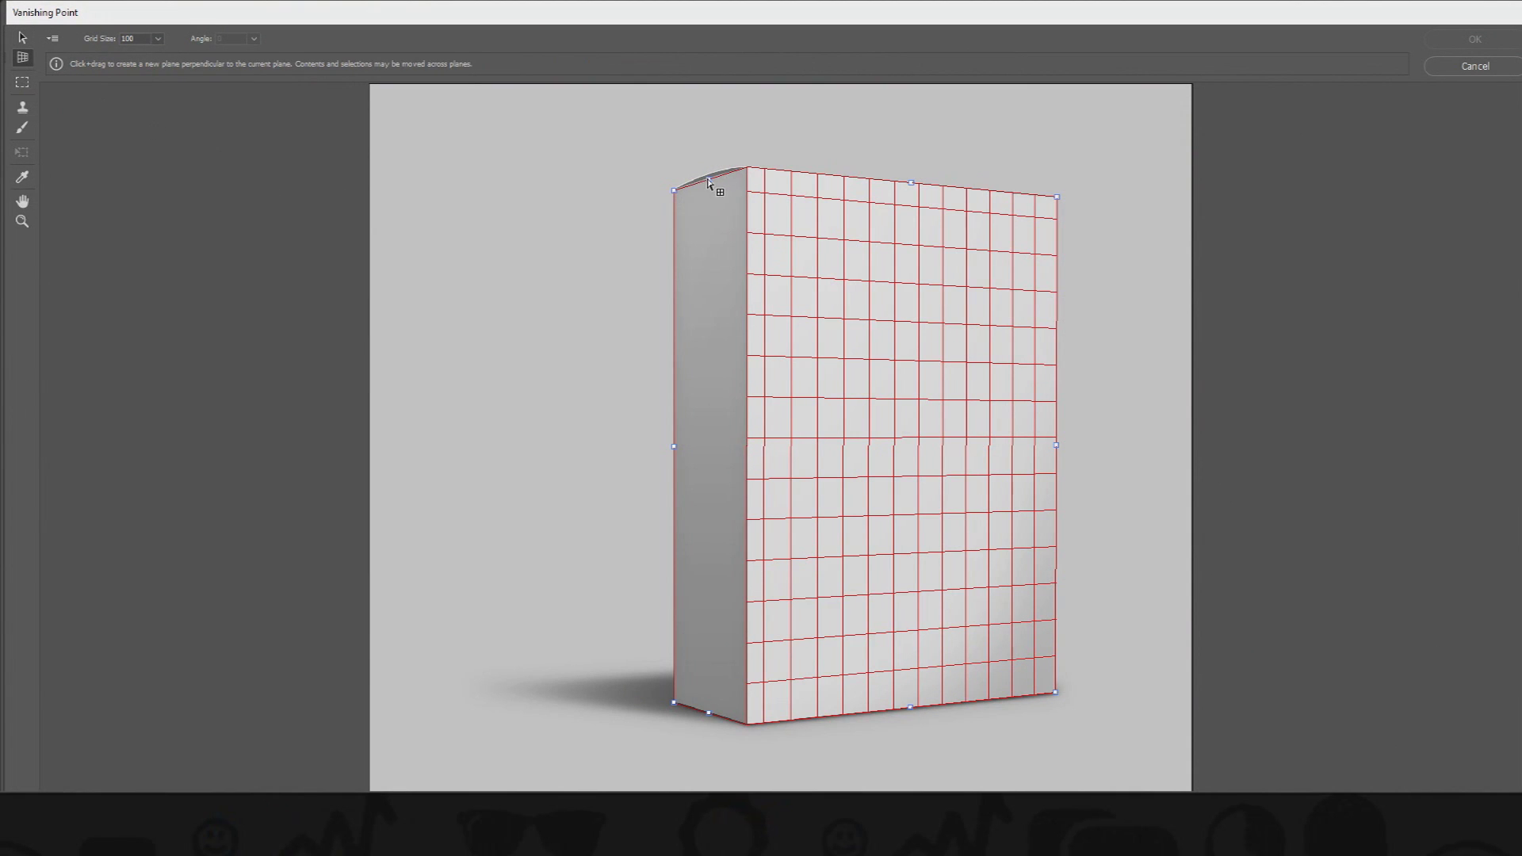
drag(680, 189, 675, 192)
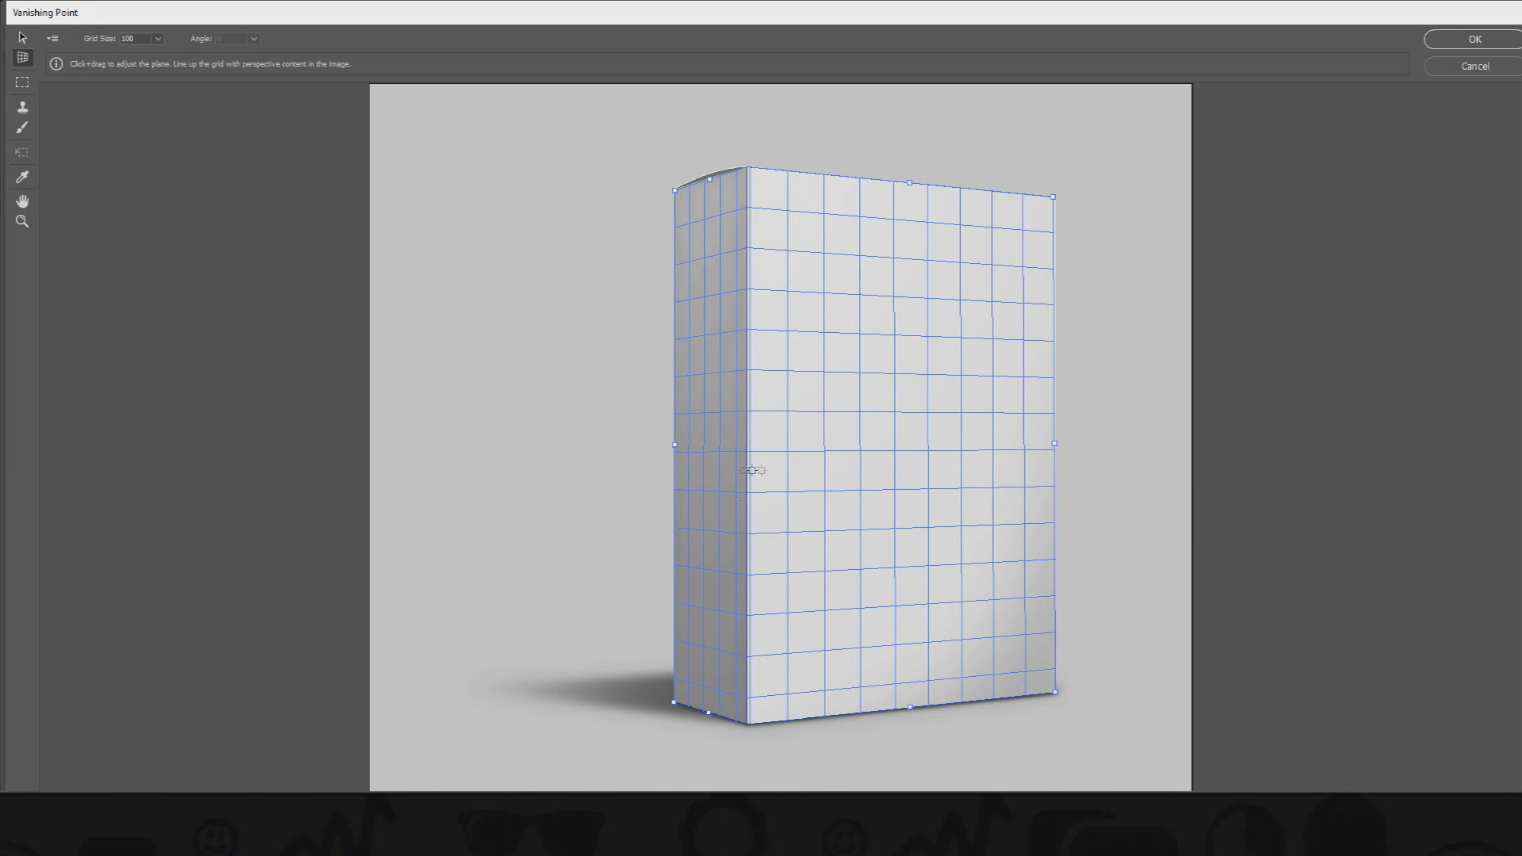
click(1055, 200)
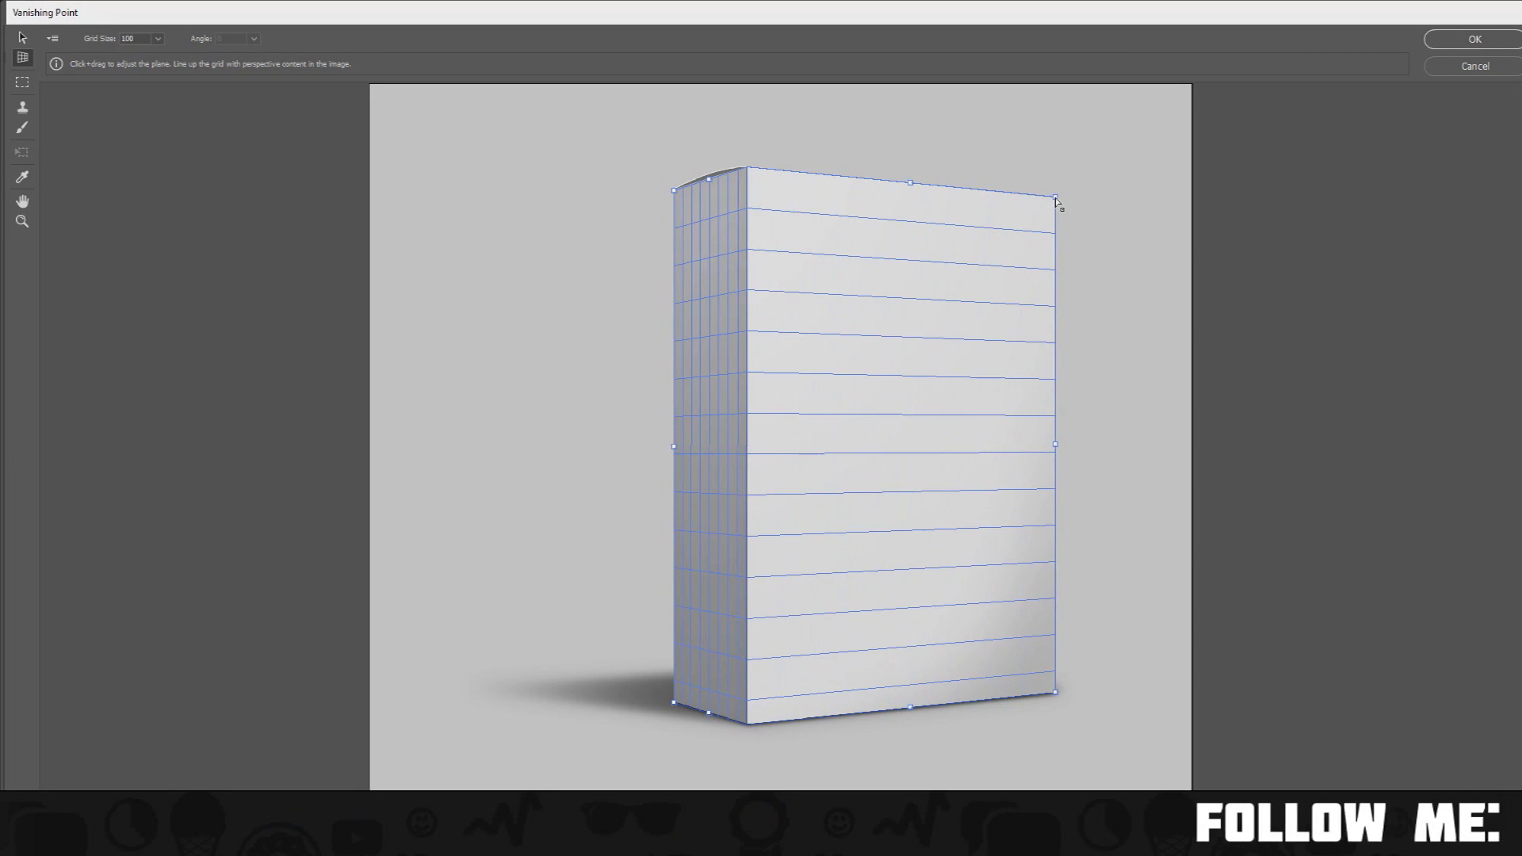
drag(1055, 200, 1058, 202)
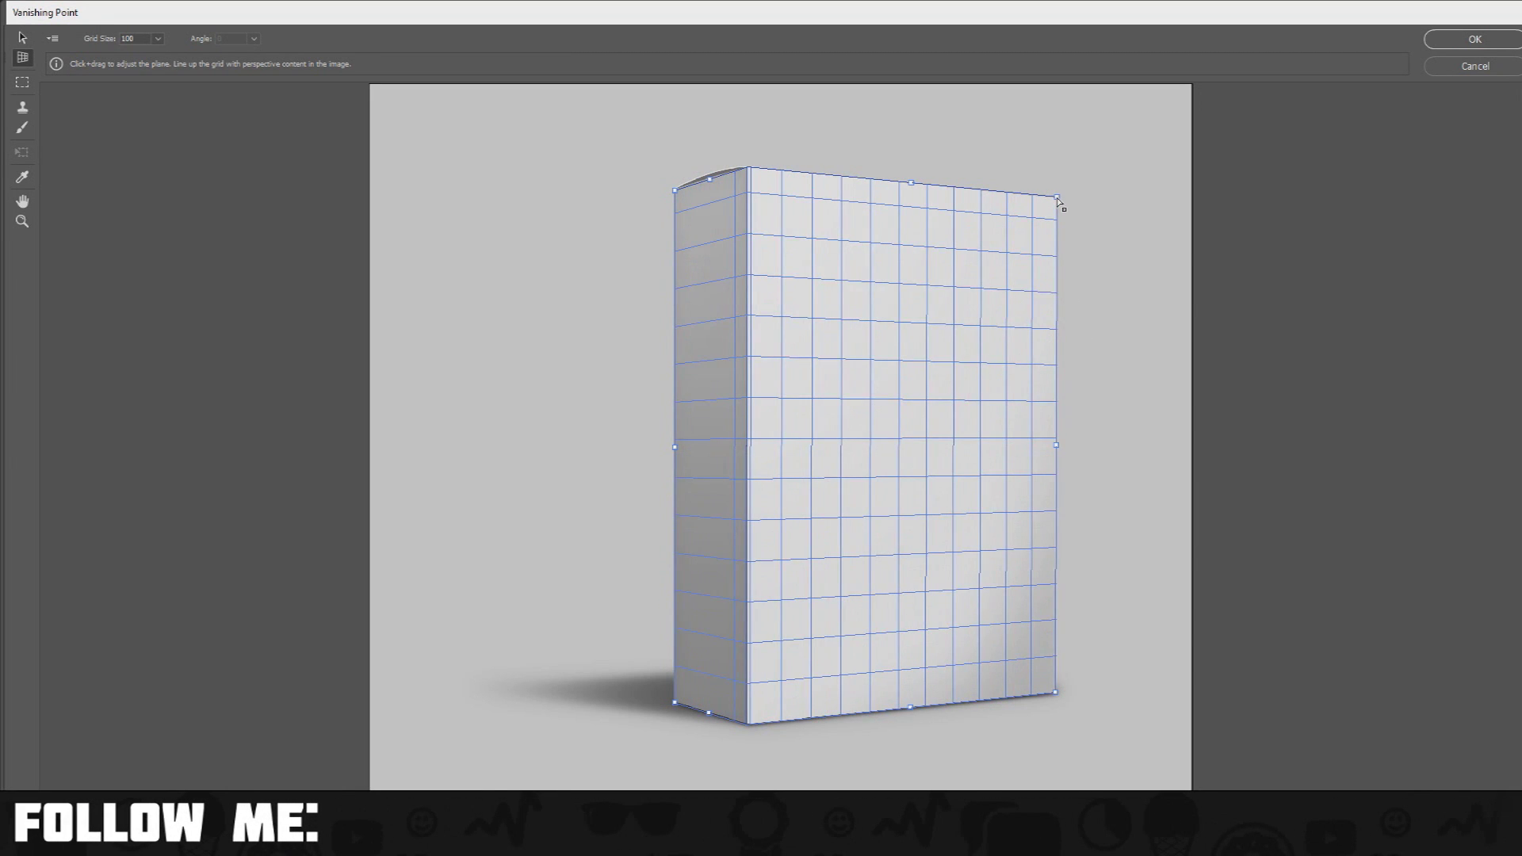
click(675, 708)
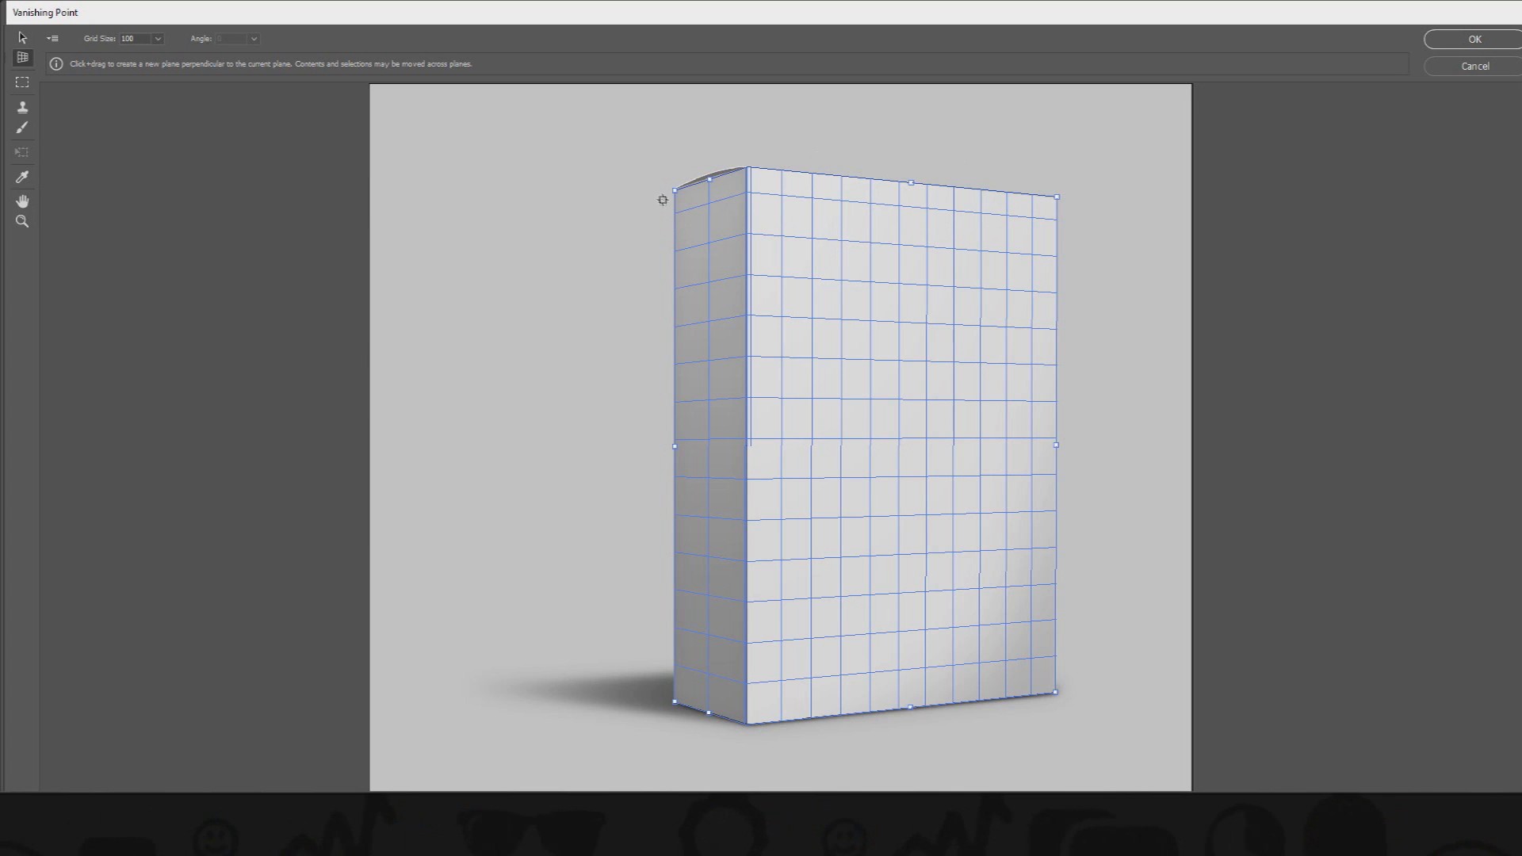
click(1450, 42)
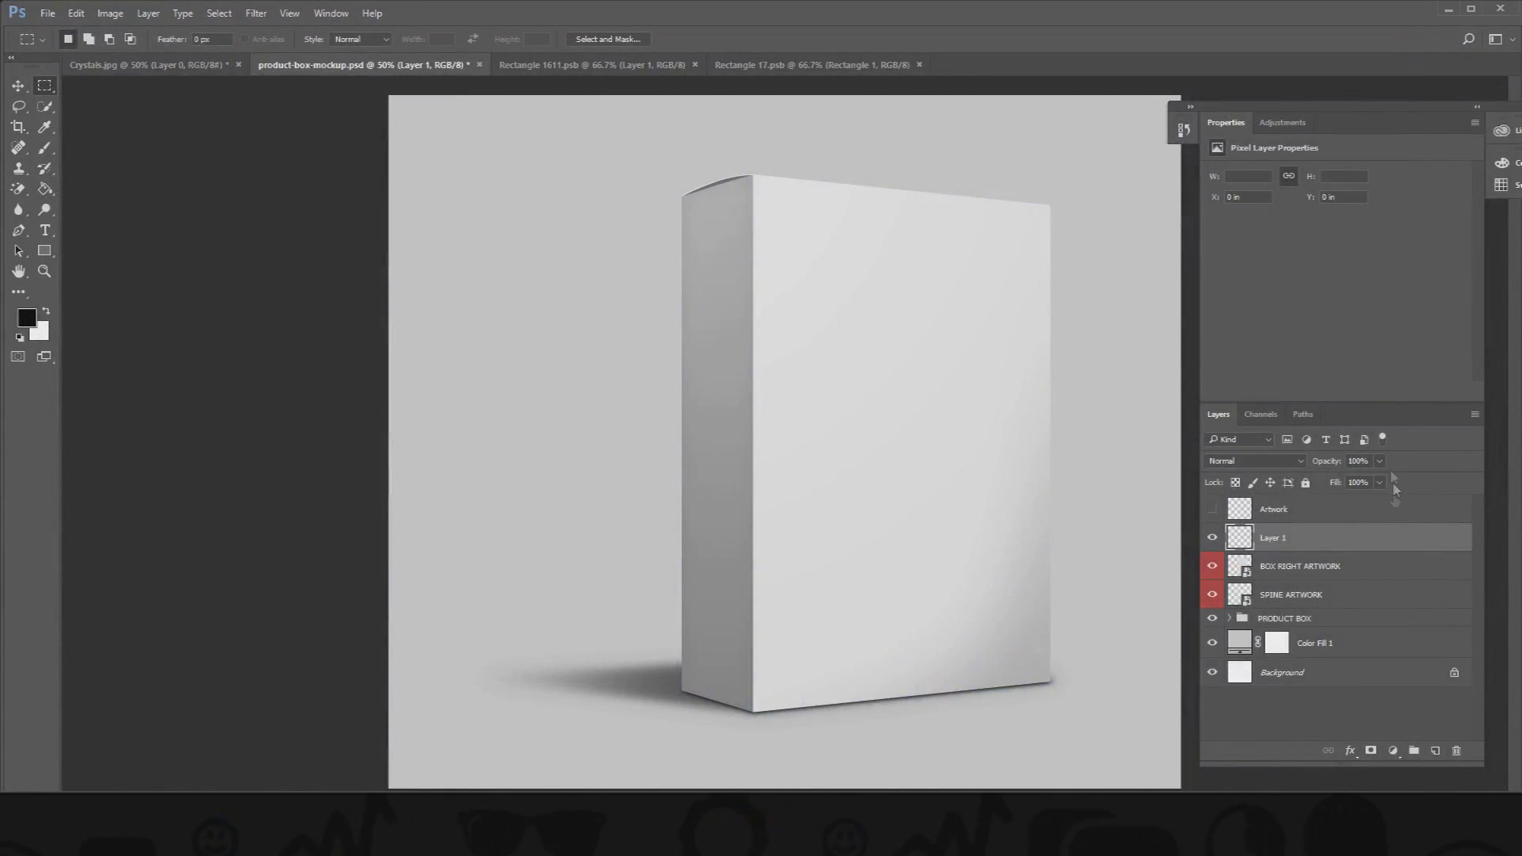
Paste the crystal image in Vanishing Point on the Artwork layer and fit it across the front and spine
click(1345, 514)
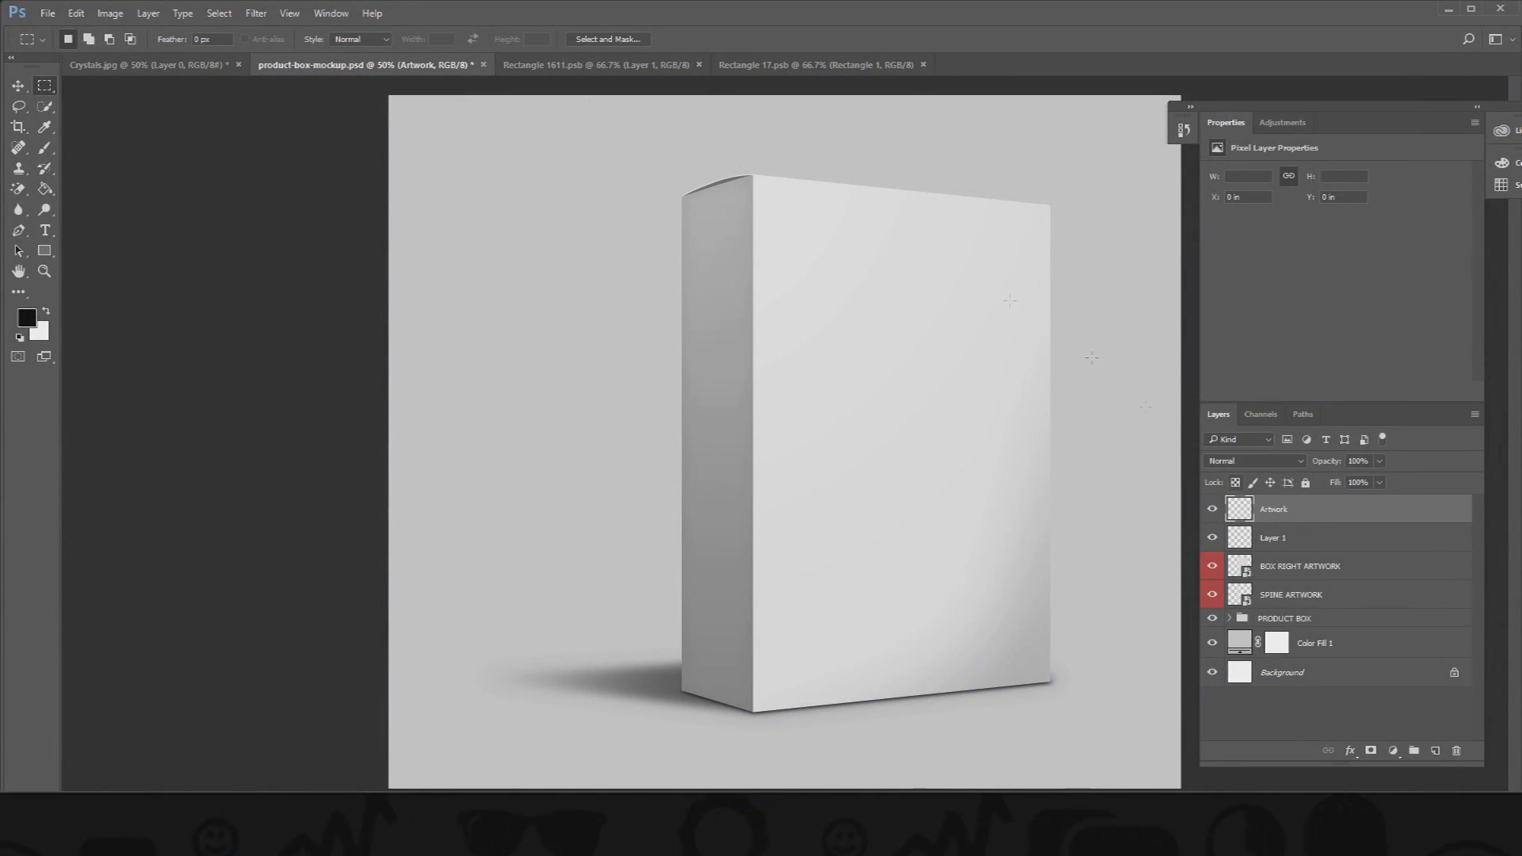
click(255, 13)
click(309, 153)
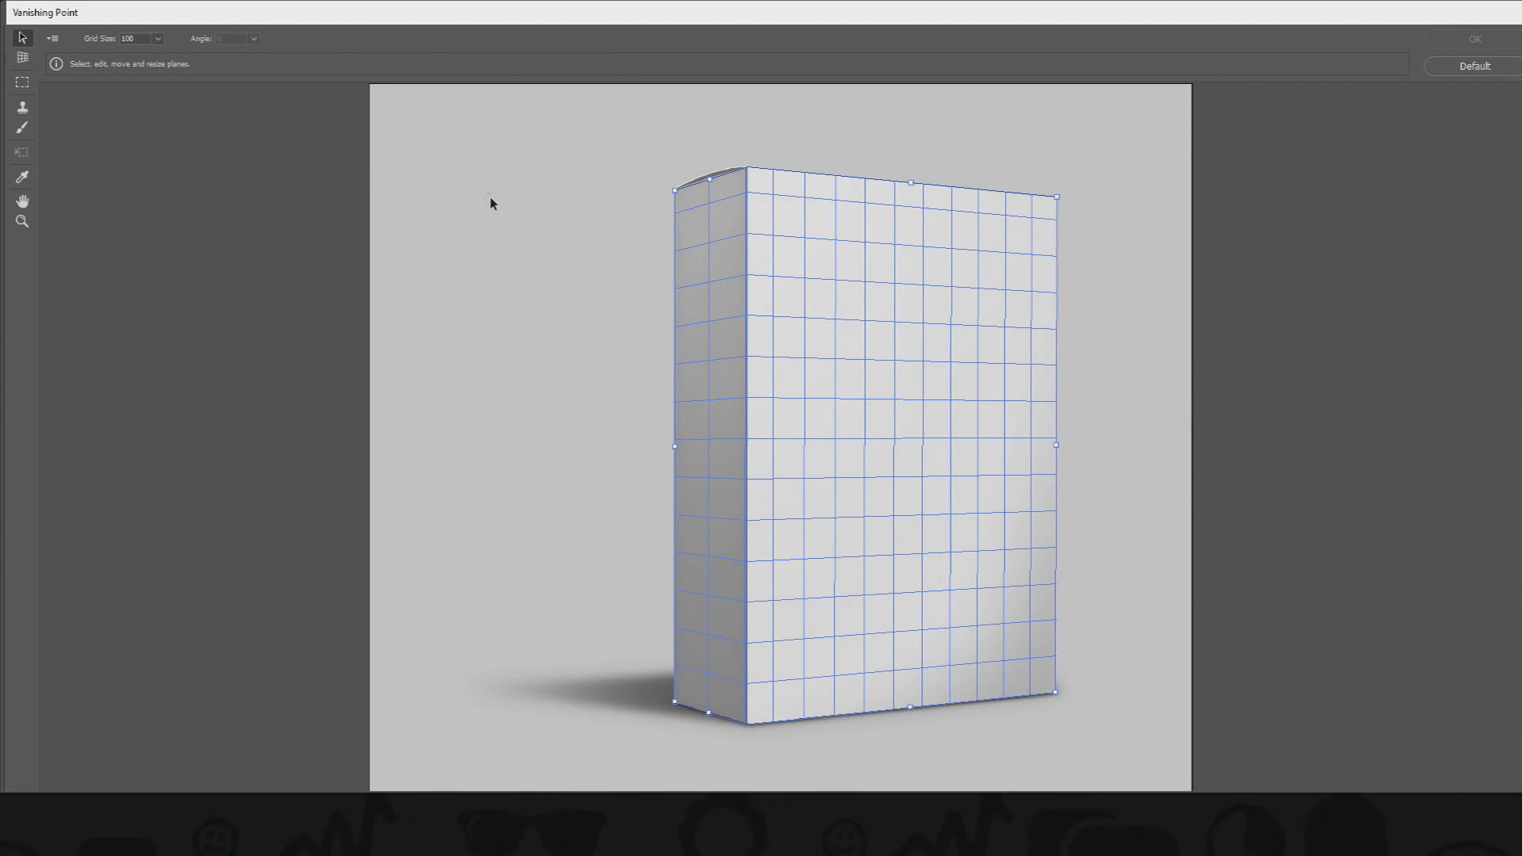
key(ctrl+v)
drag(558, 268, 890, 372)
key(t)
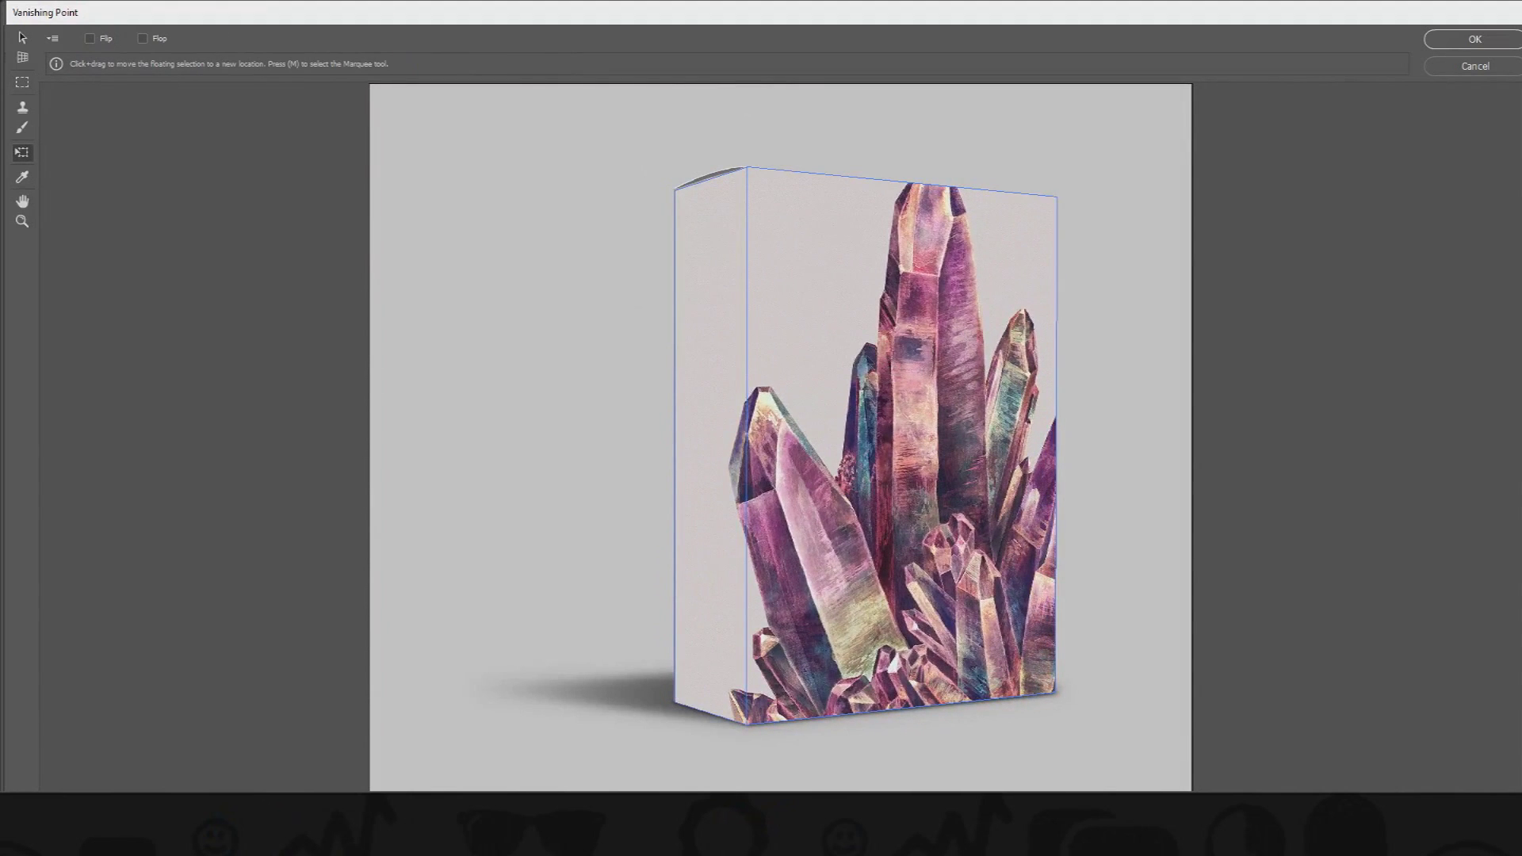
drag(907, 506, 787, 513)
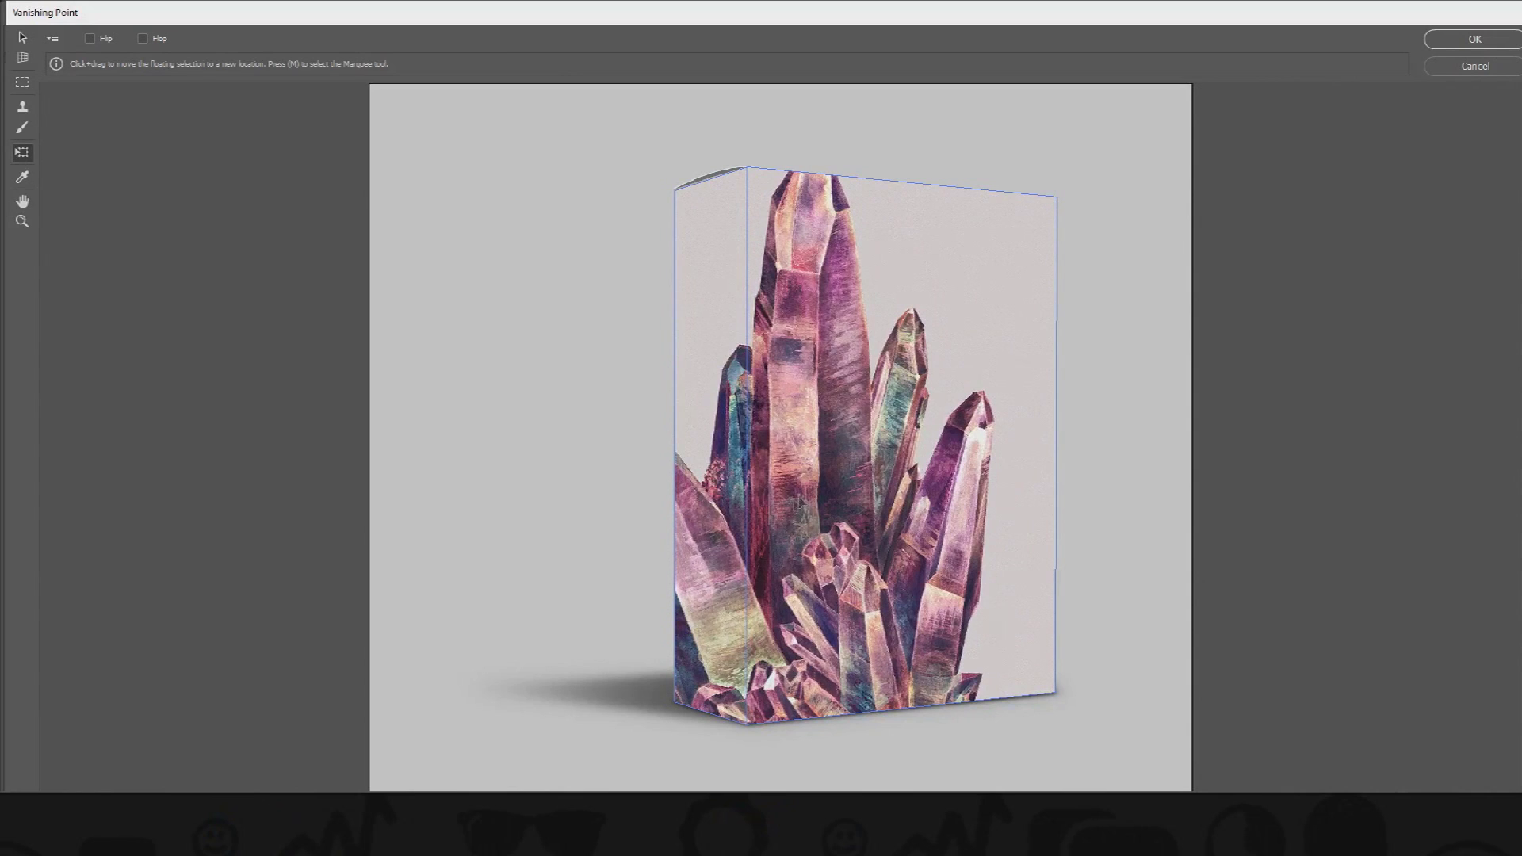
click(1464, 46)
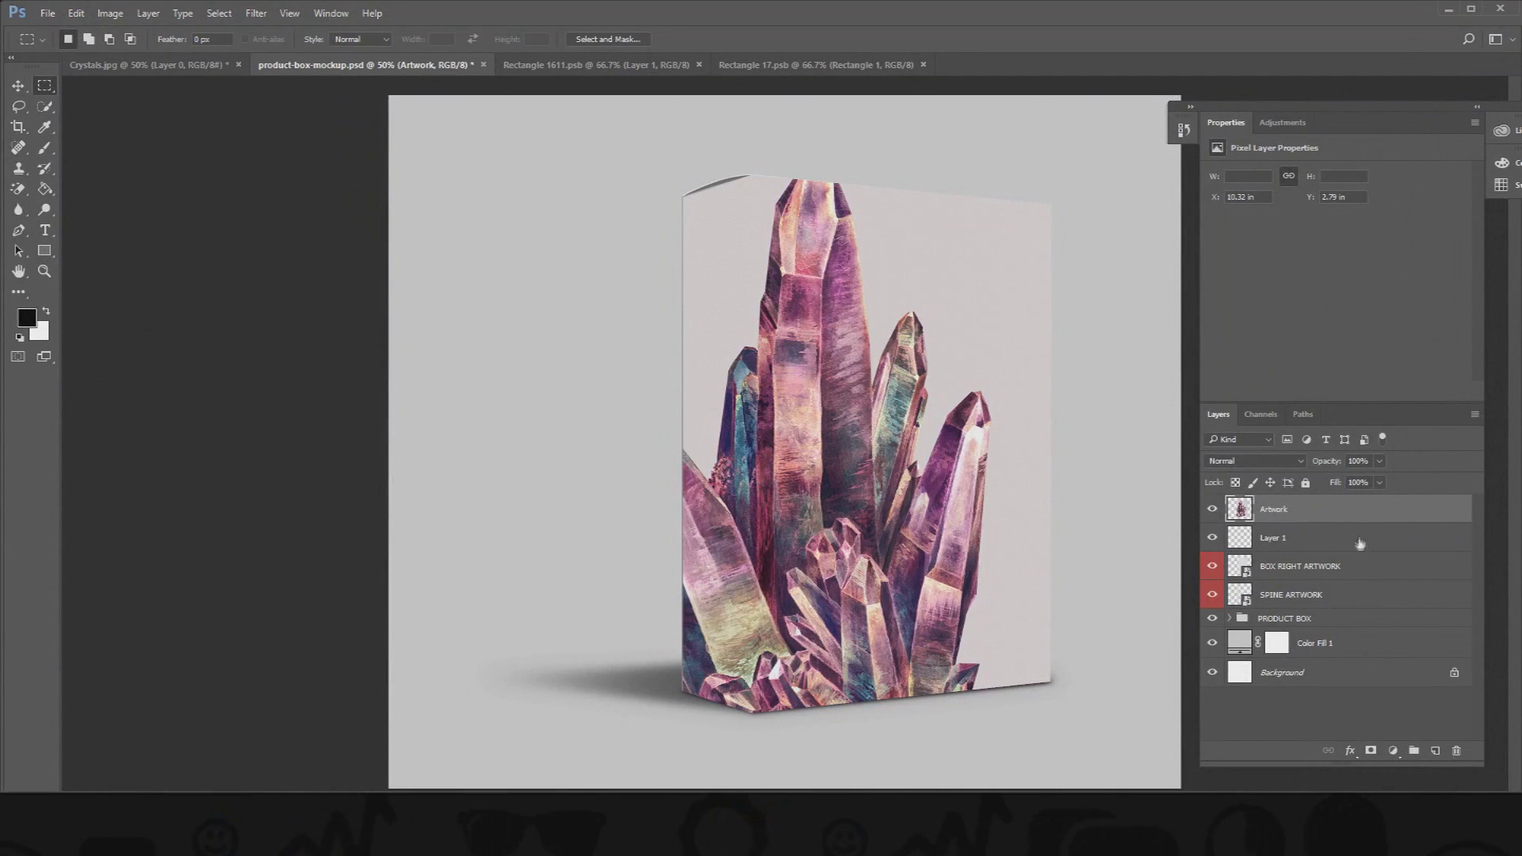
Set the Artwork layer's blend mode to Multiply, then deselect the layer
click(1266, 465)
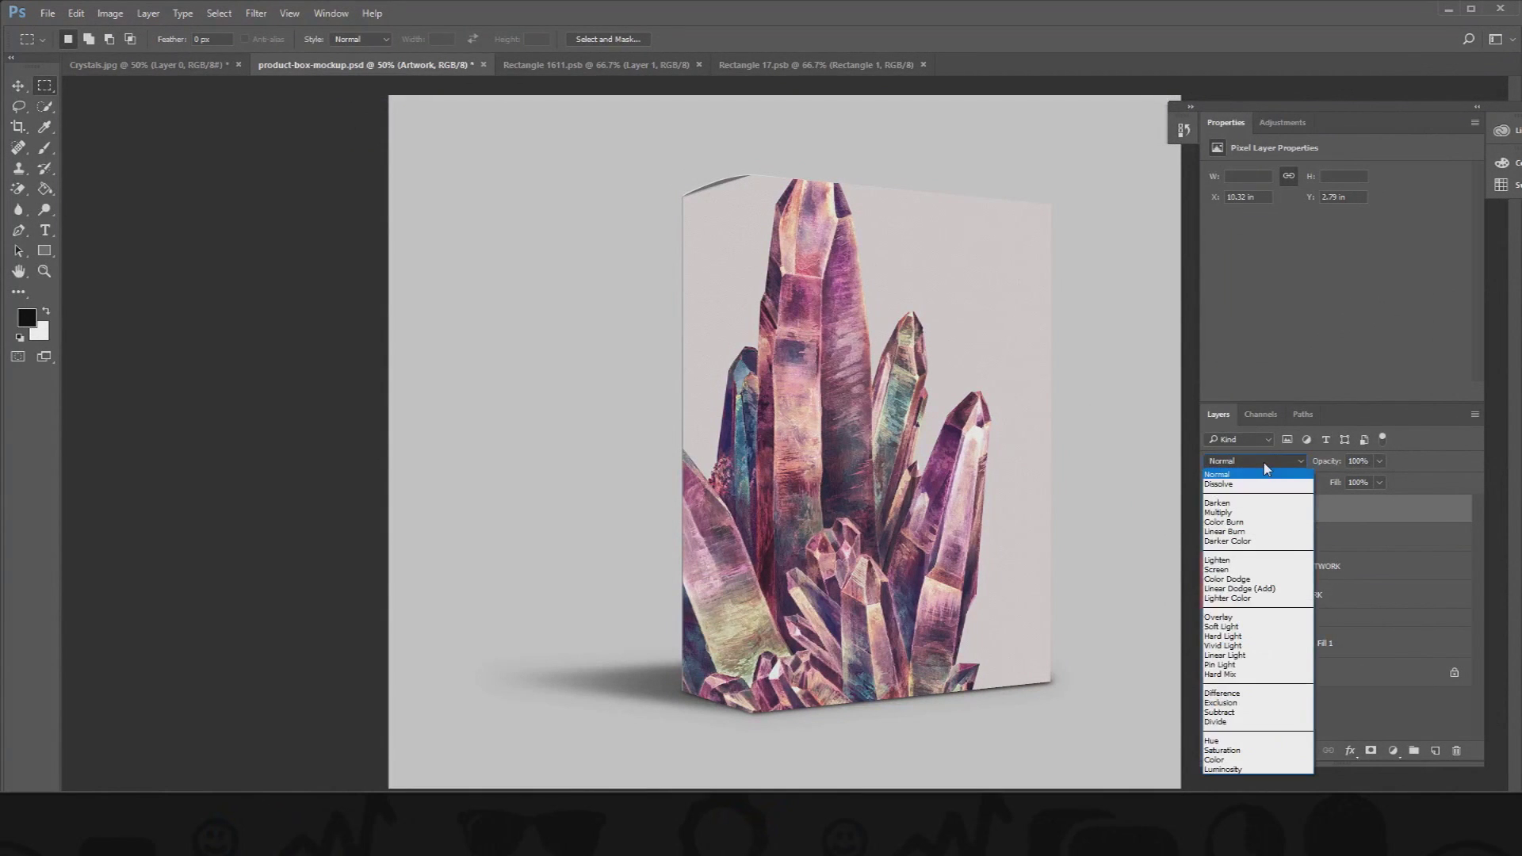
click(1247, 512)
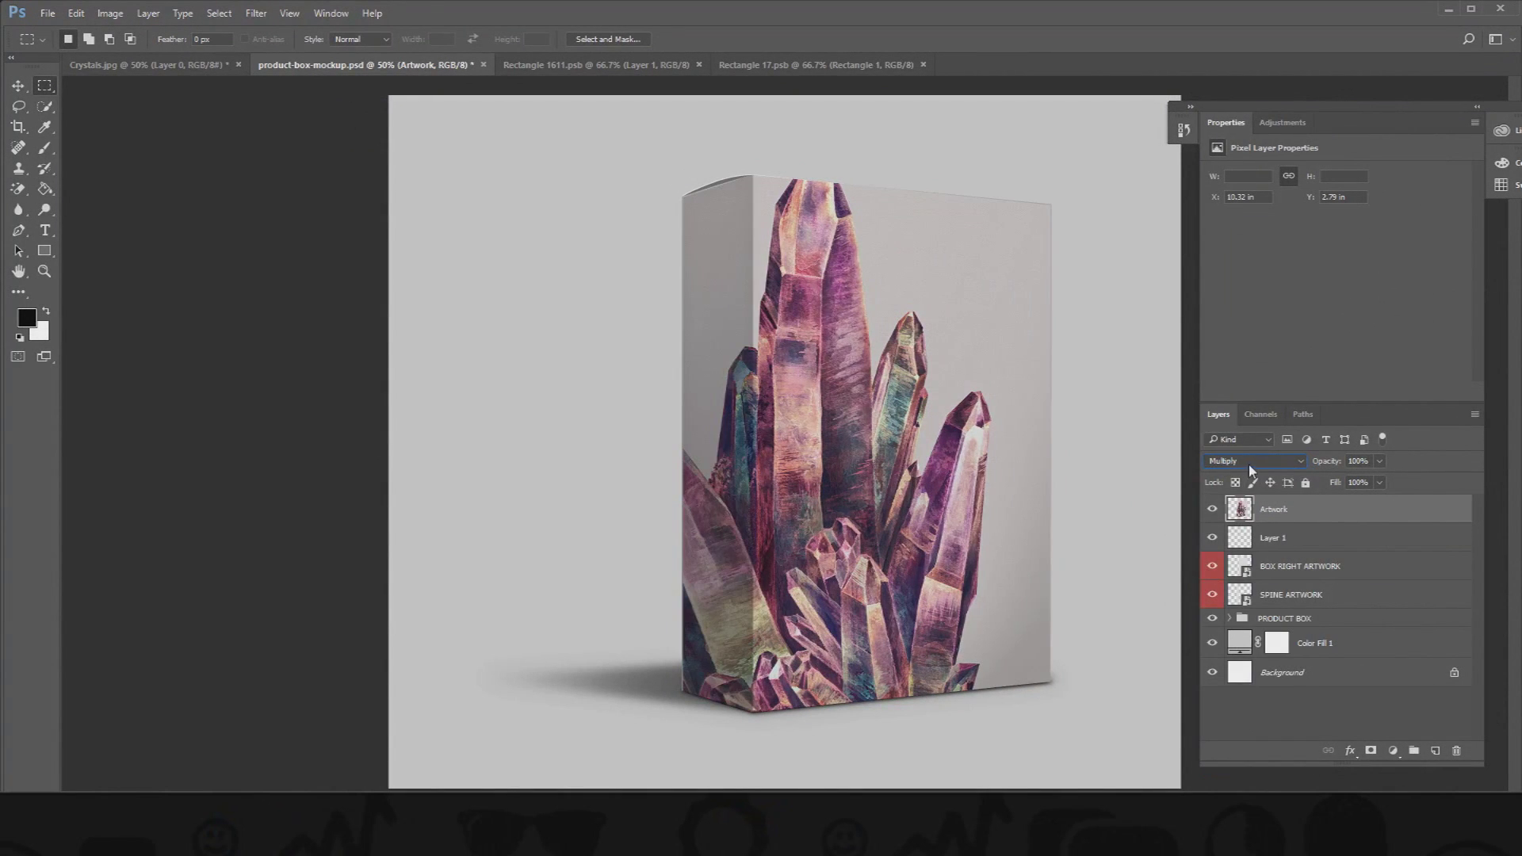
click(1242, 466)
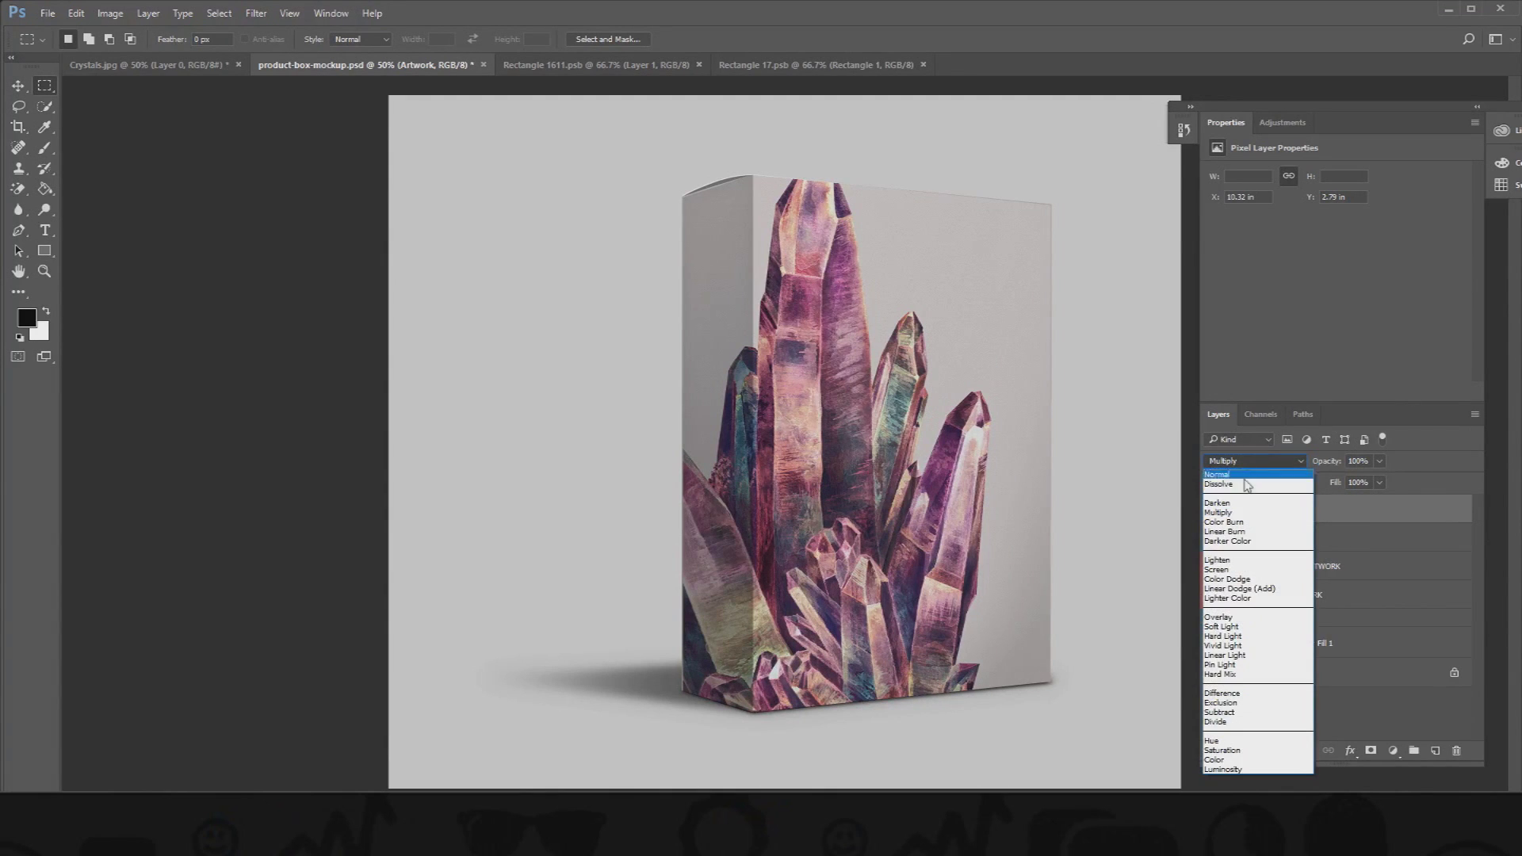
click(1249, 498)
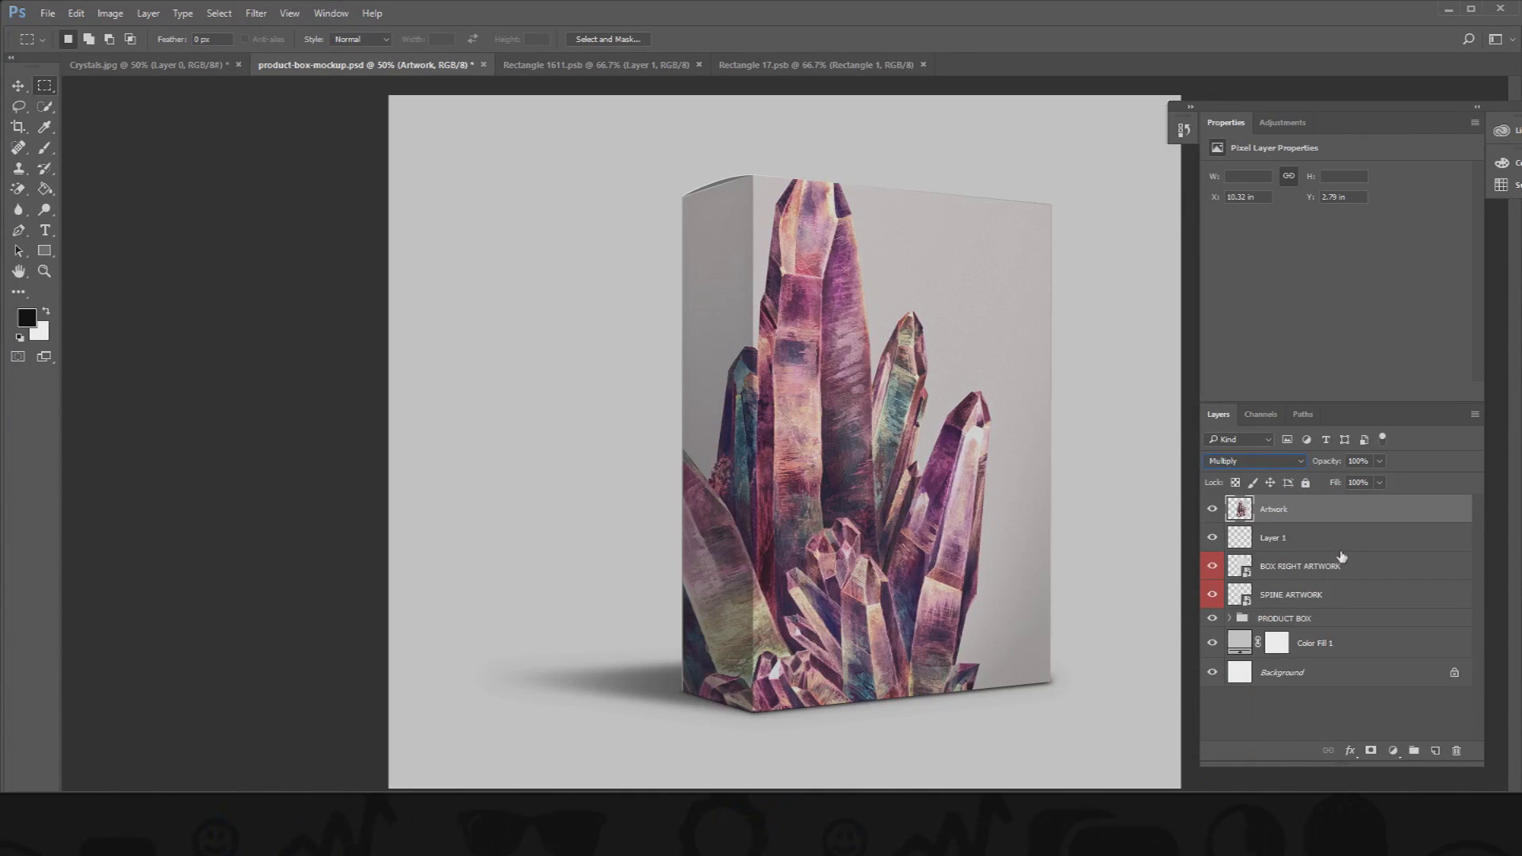
click(1306, 702)
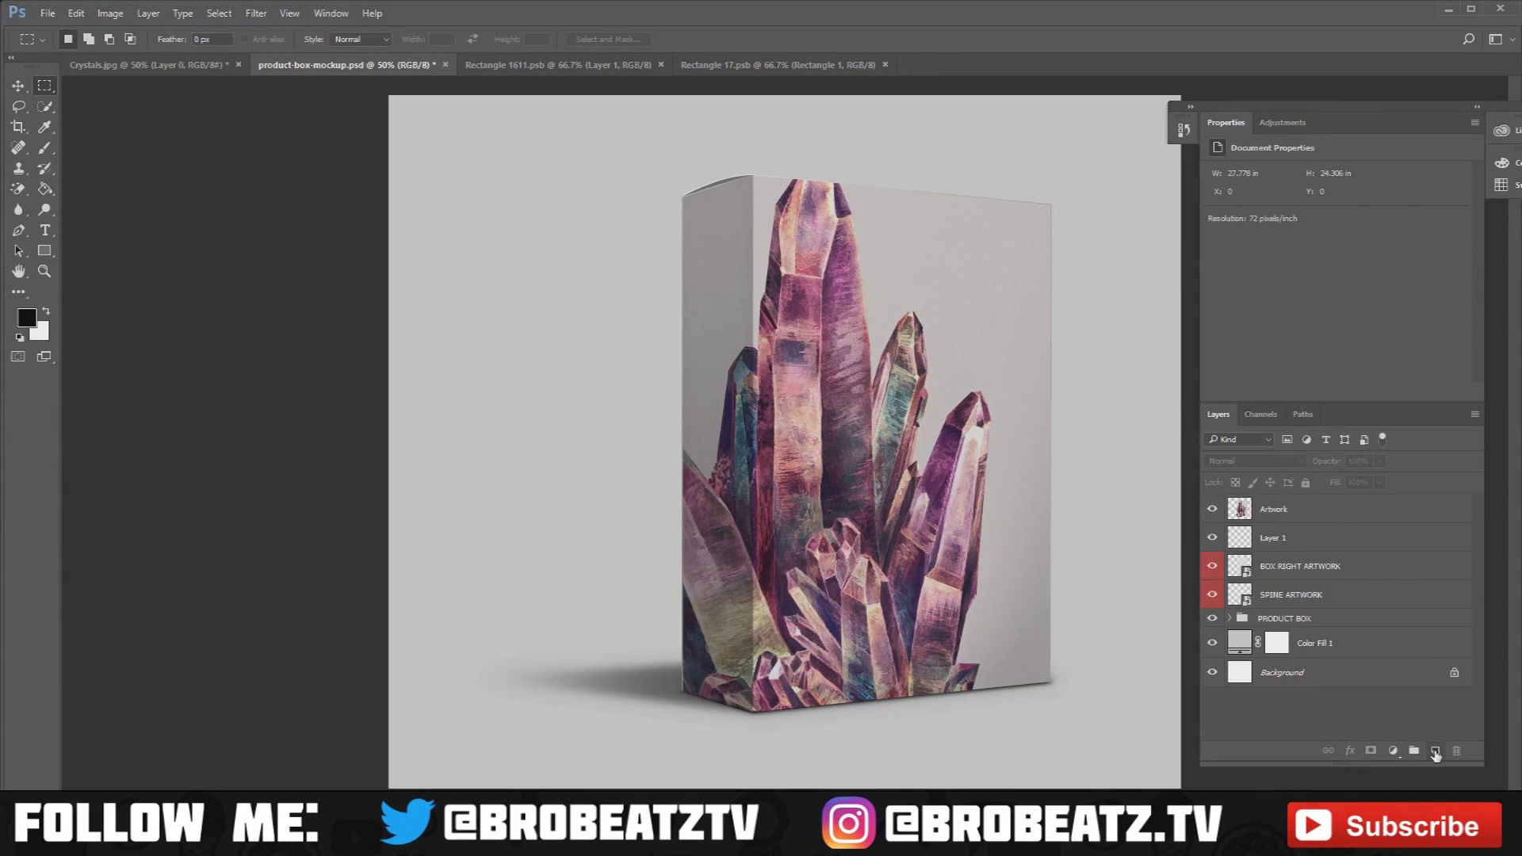
Add a new layer and type GEMZ in a text box left of the box
click(1435, 752)
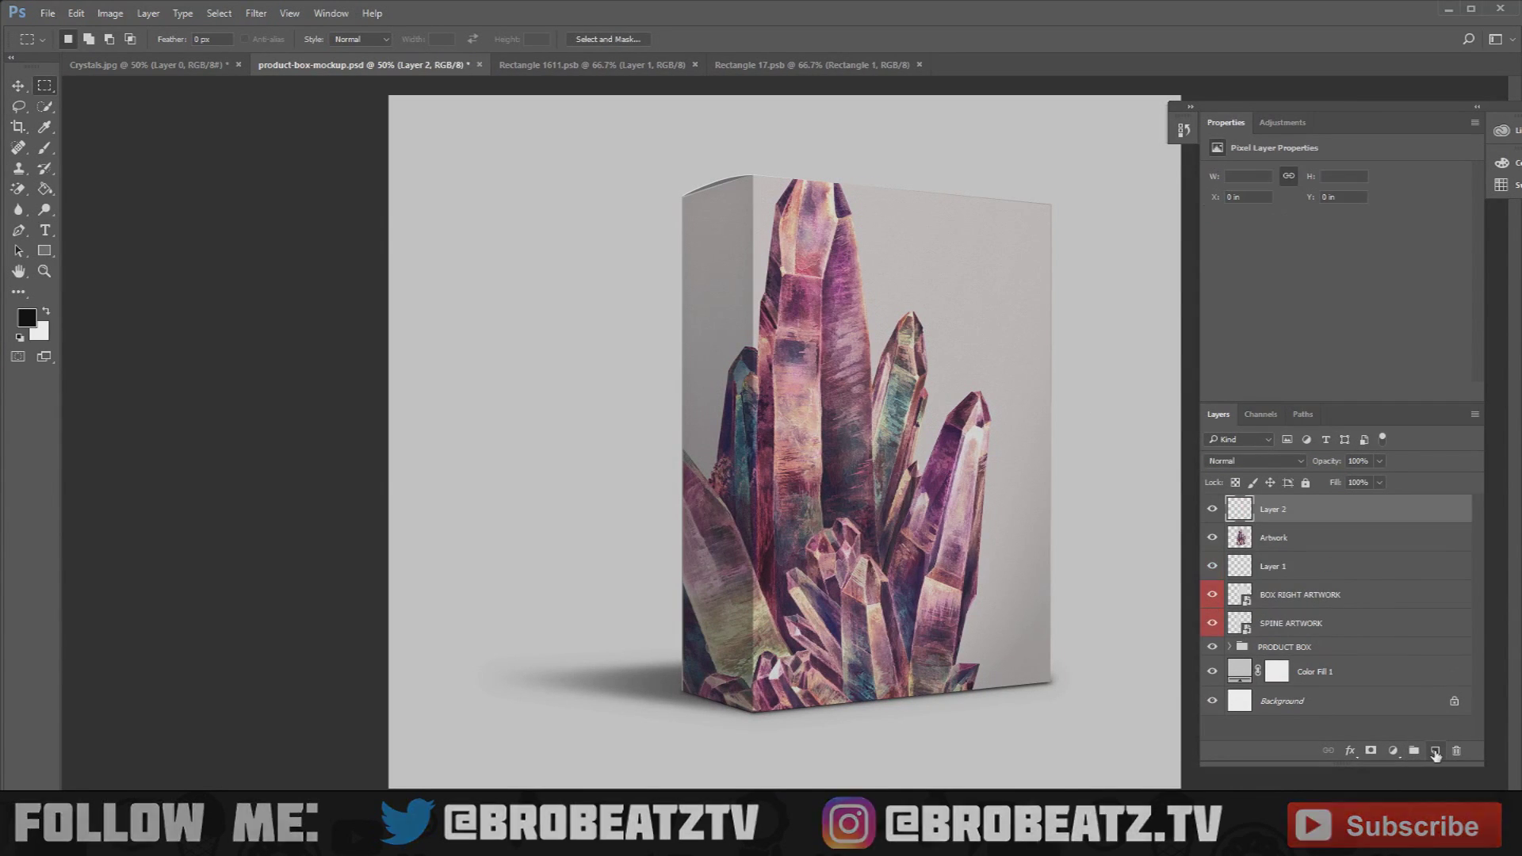
click(45, 230)
drag(481, 270, 722, 399)
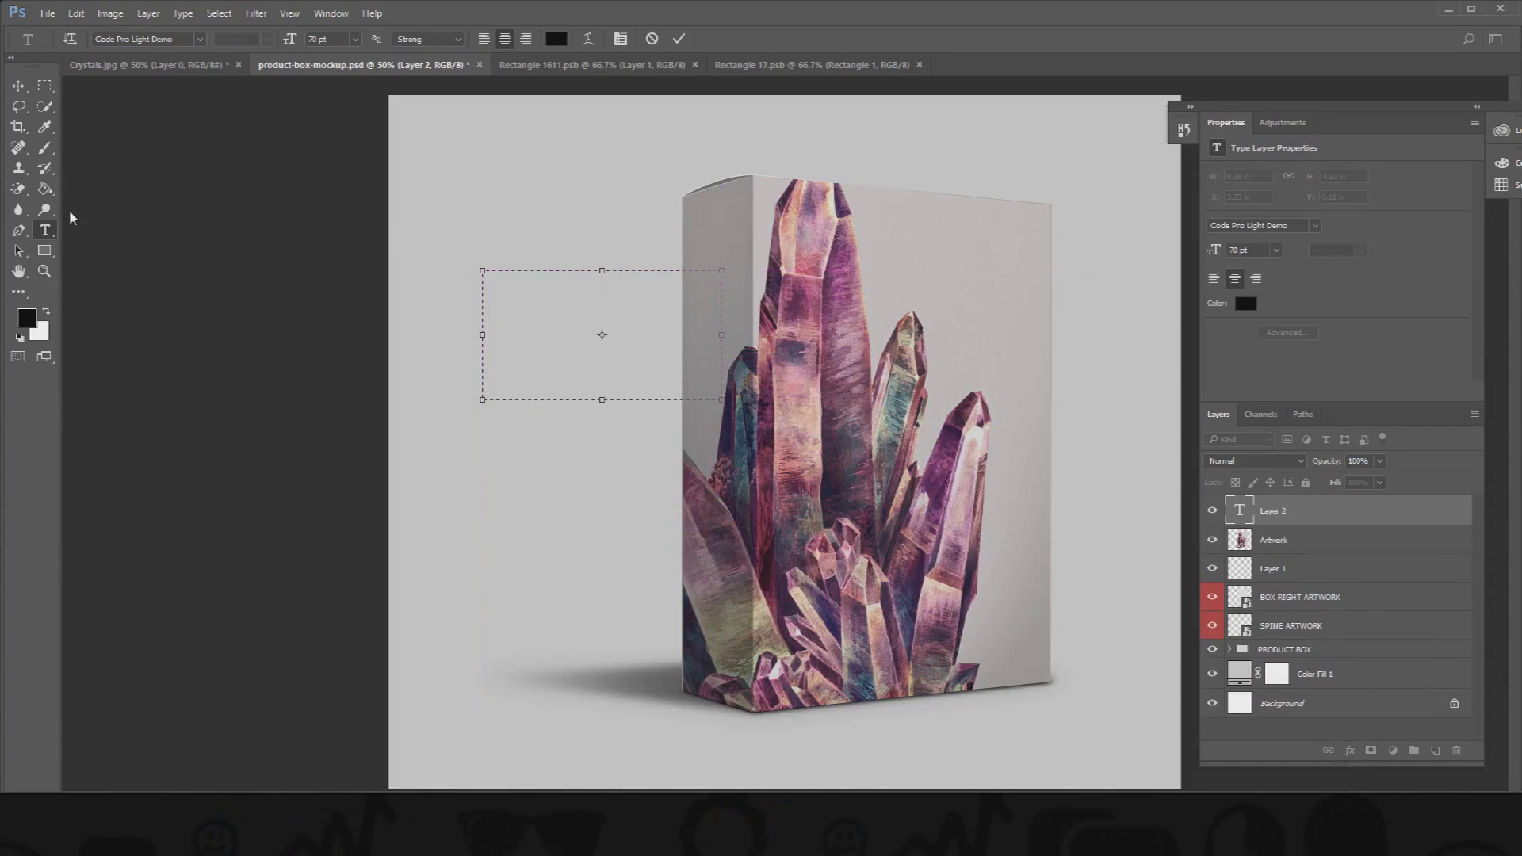
text(GEMZ)
drag(574, 276, 648, 279)
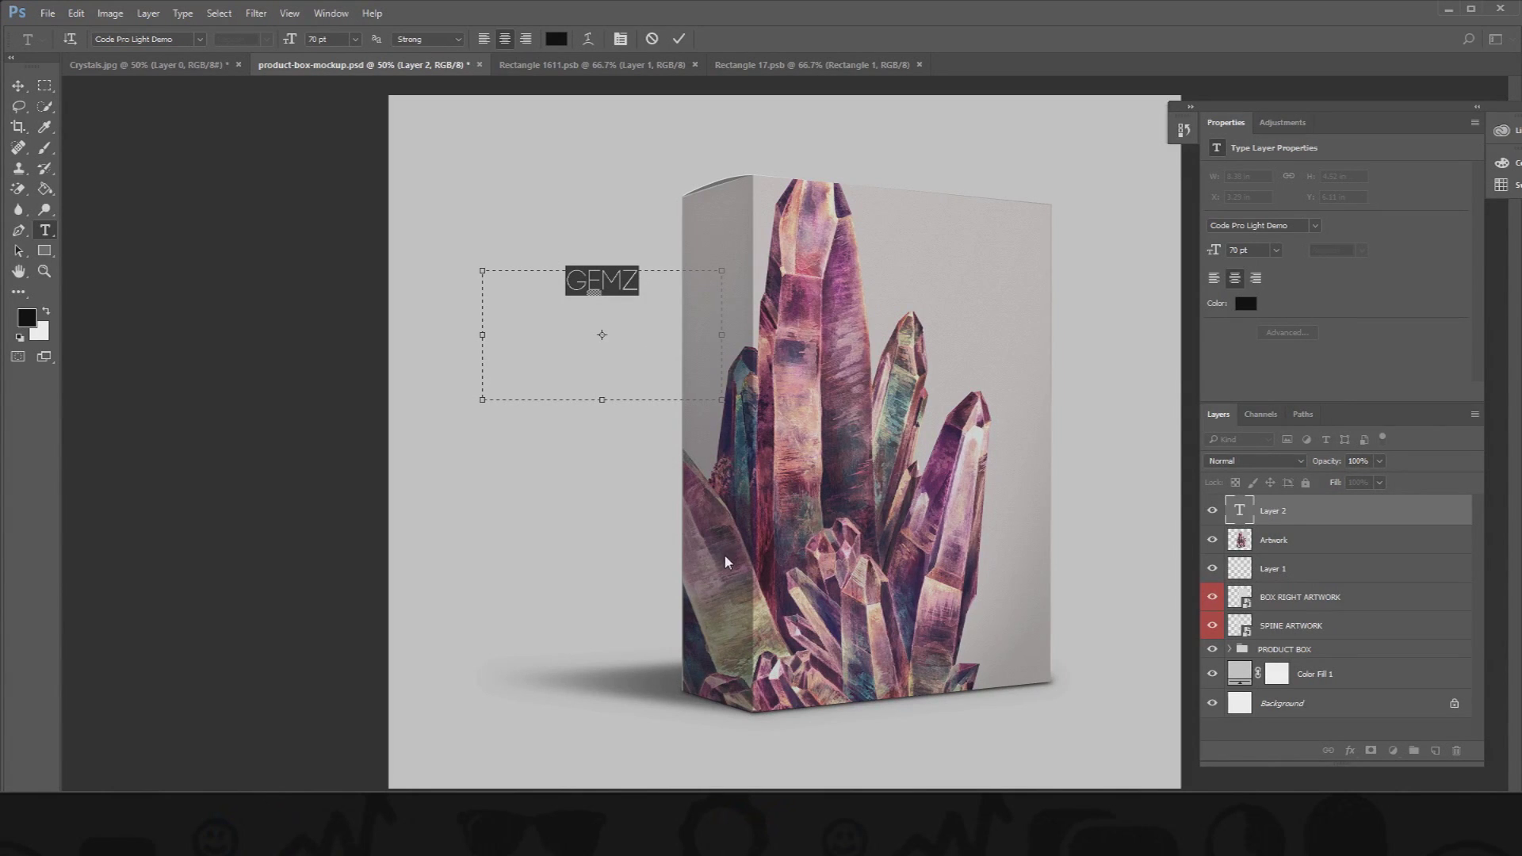
click(645, 367)
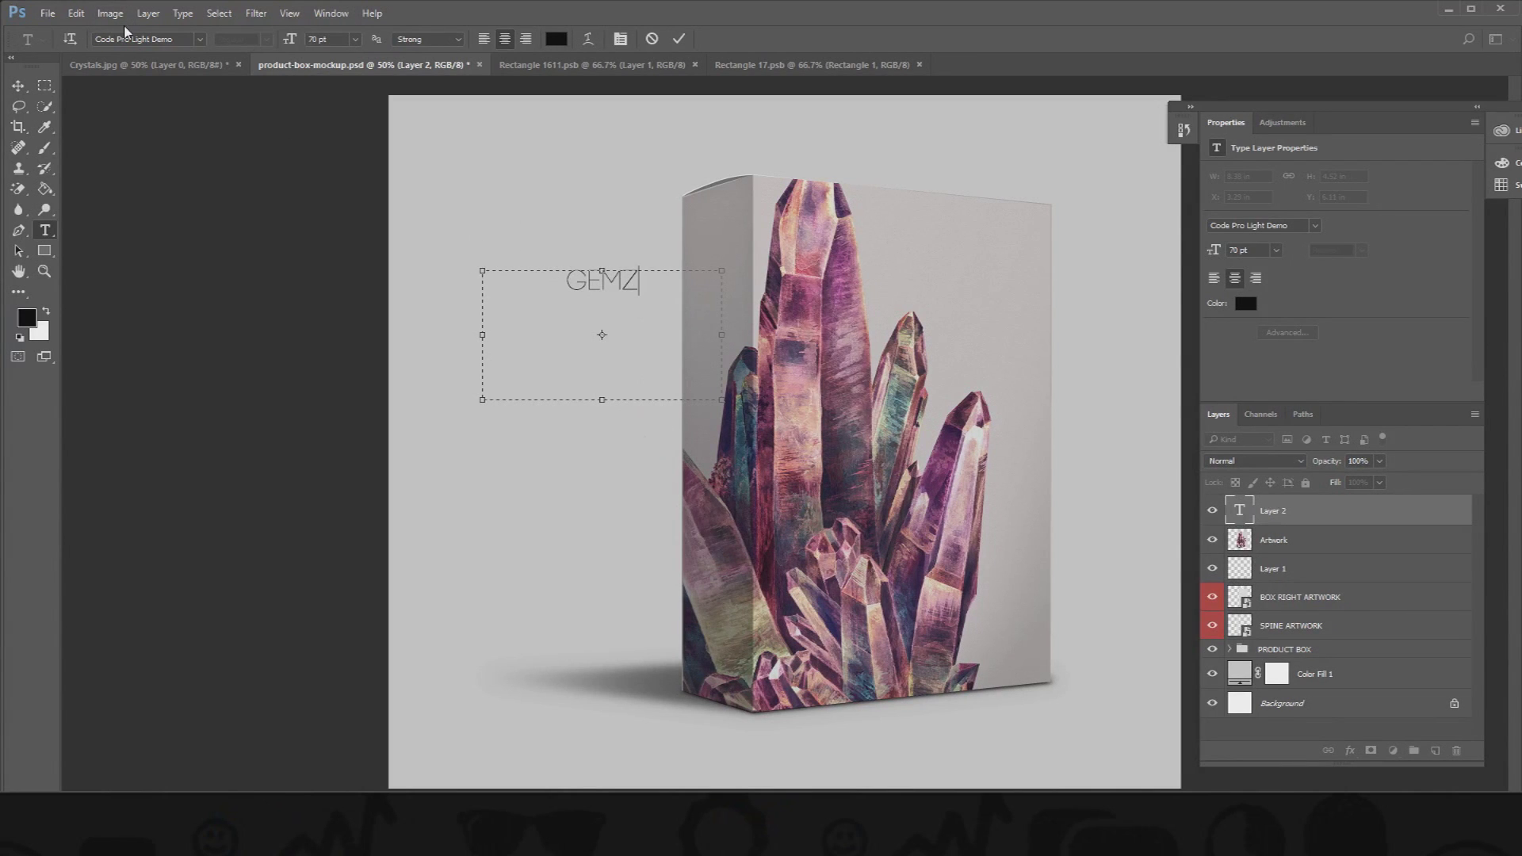
Set GEMZ in the Caviar Dreams font and commit the text layer
click(199, 39)
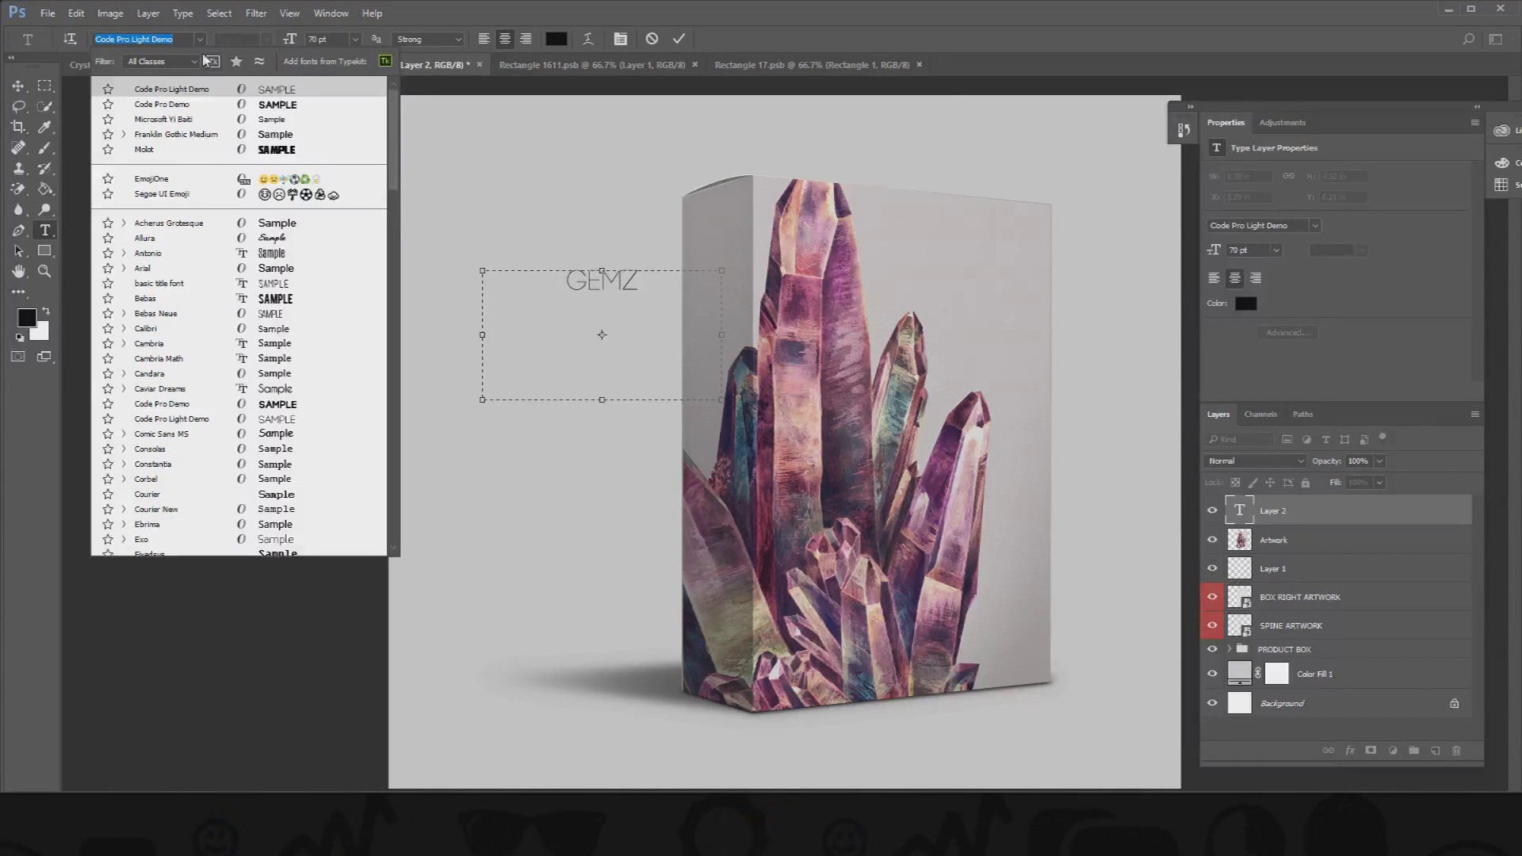
click(295, 150)
double_click(540, 276)
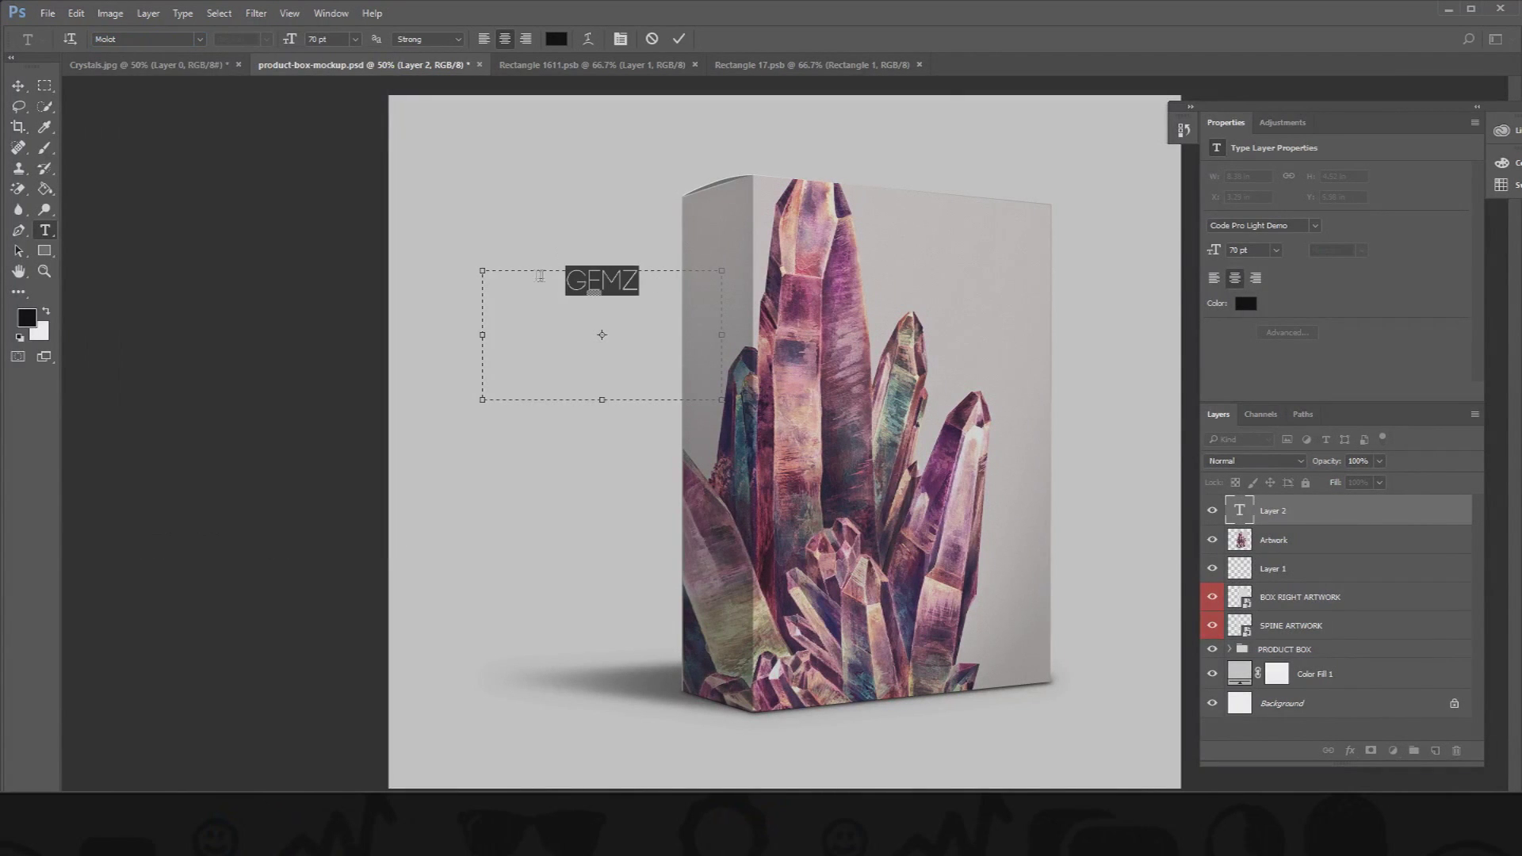
click(199, 38)
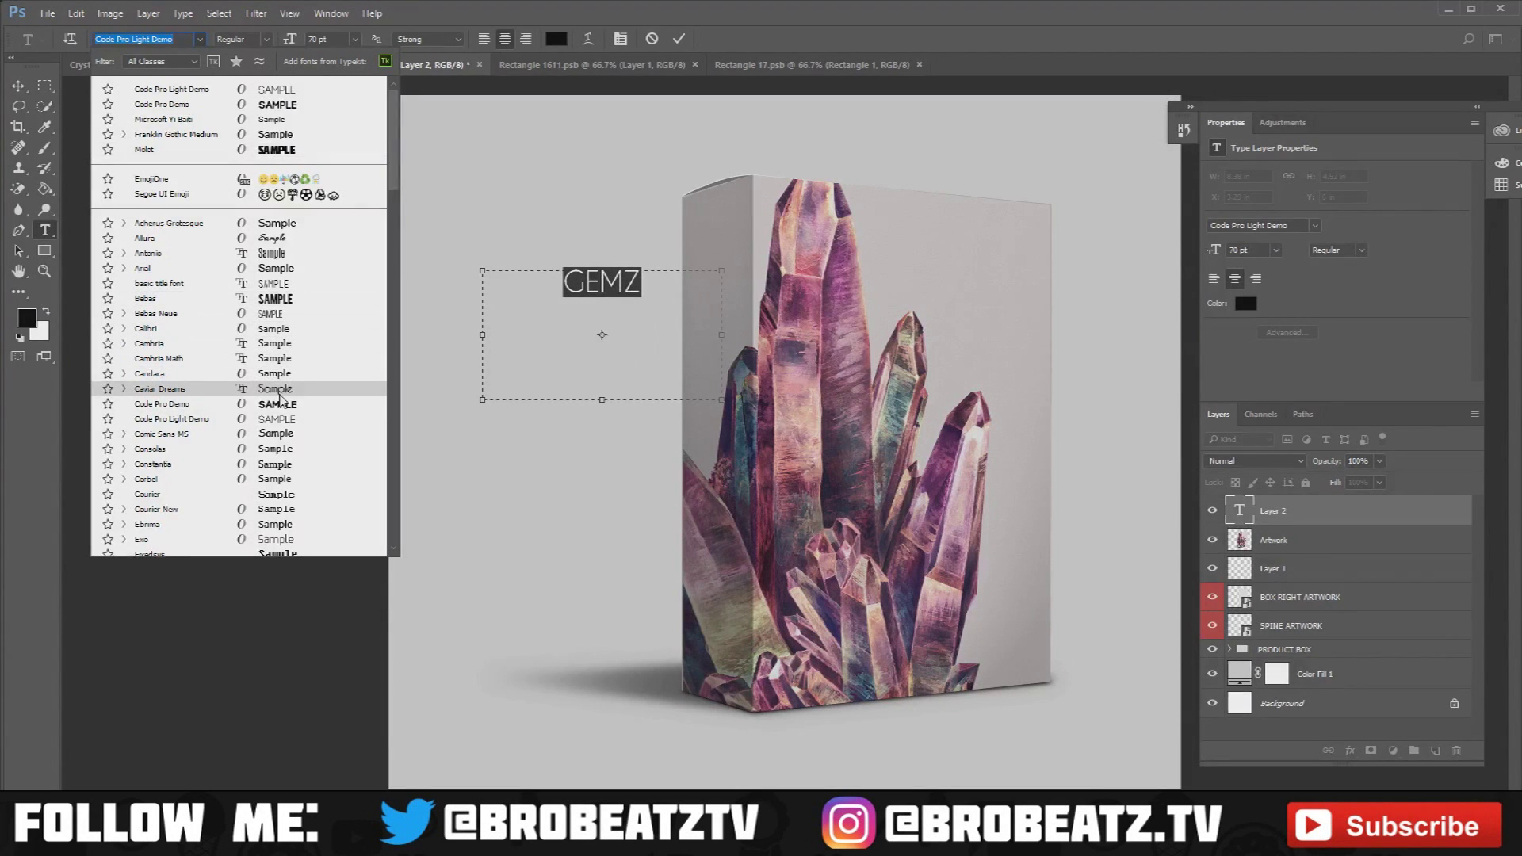
click(276, 388)
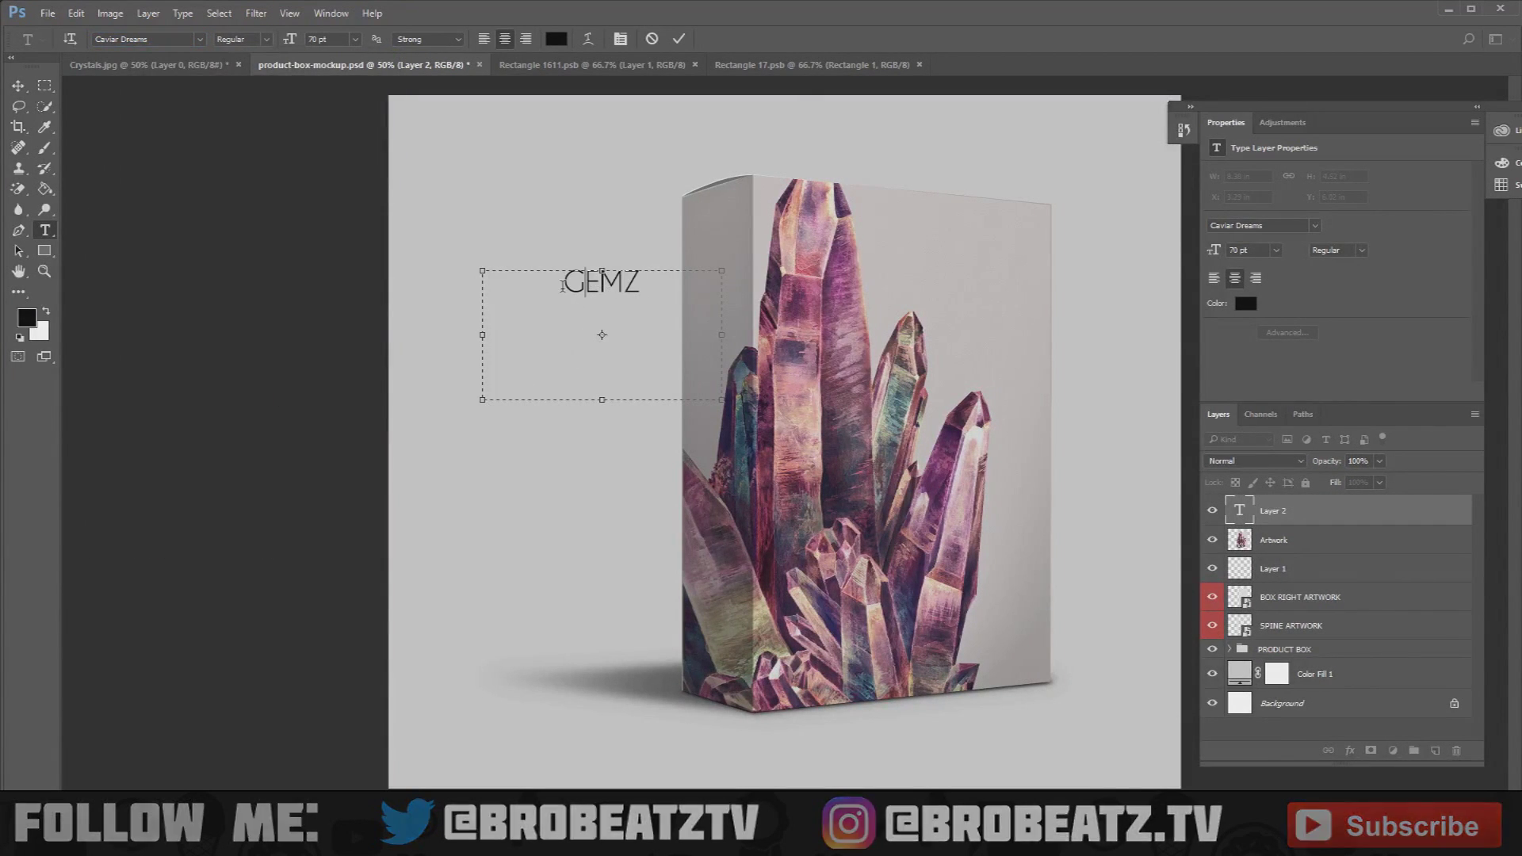
drag(566, 287, 643, 288)
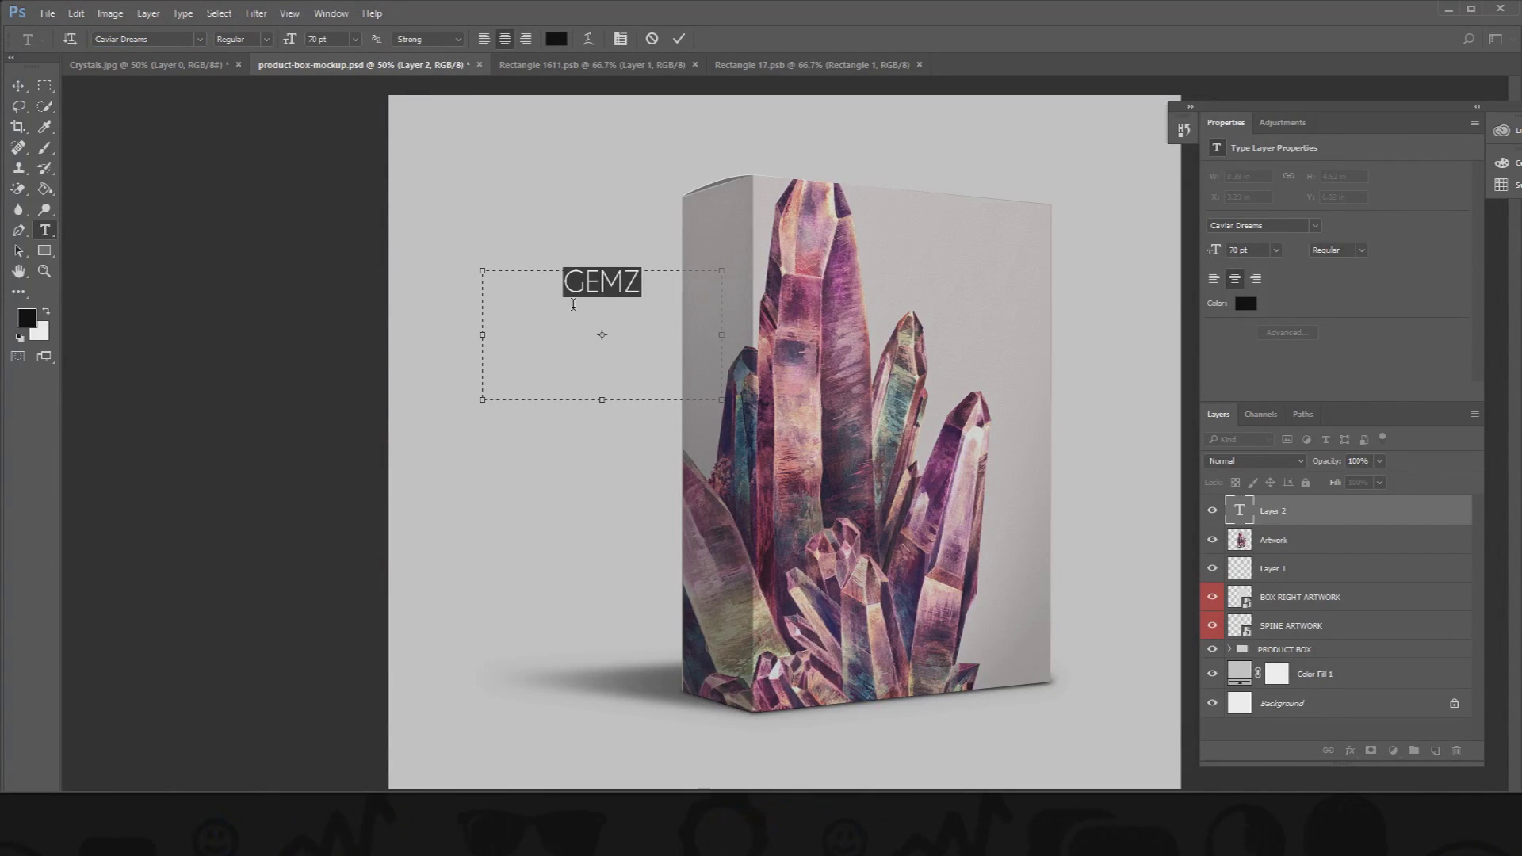
key(Right)
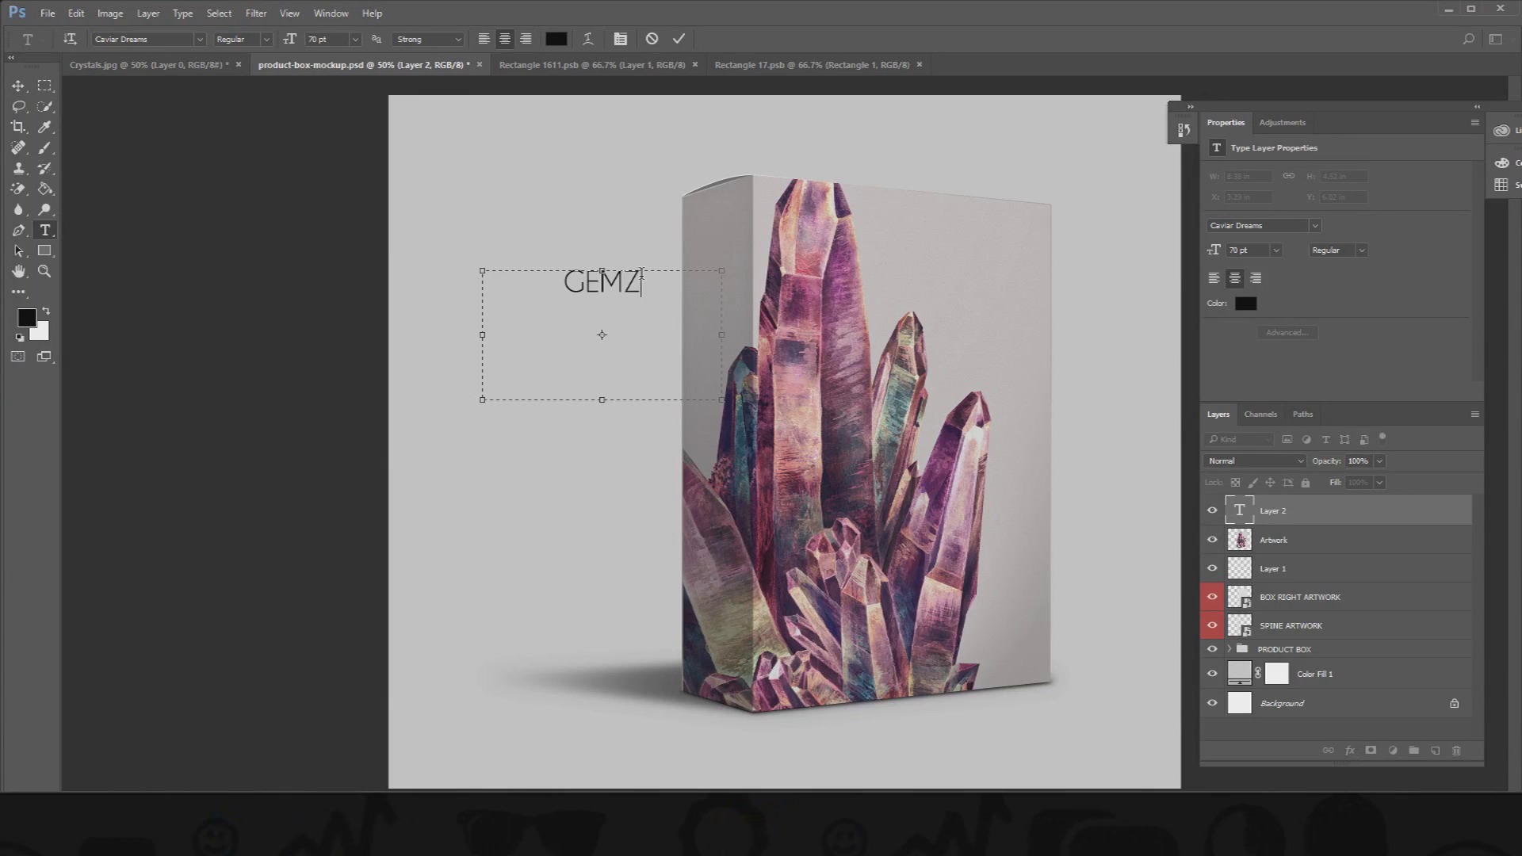
click(19, 87)
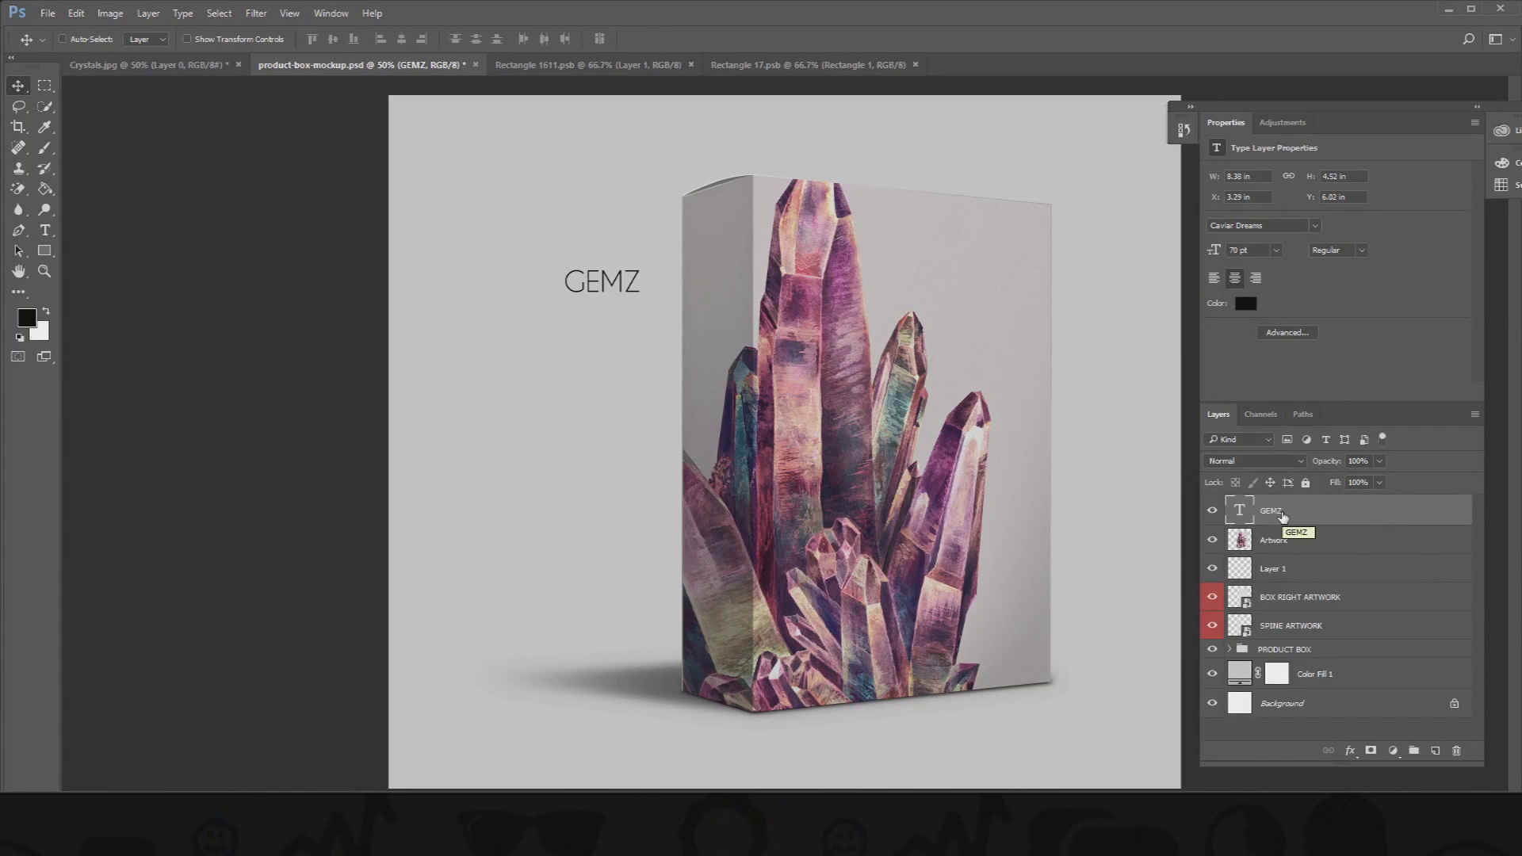
Marquee-select the area around the GEMZ title and copy it
click(45, 85)
drag(512, 242, 657, 344)
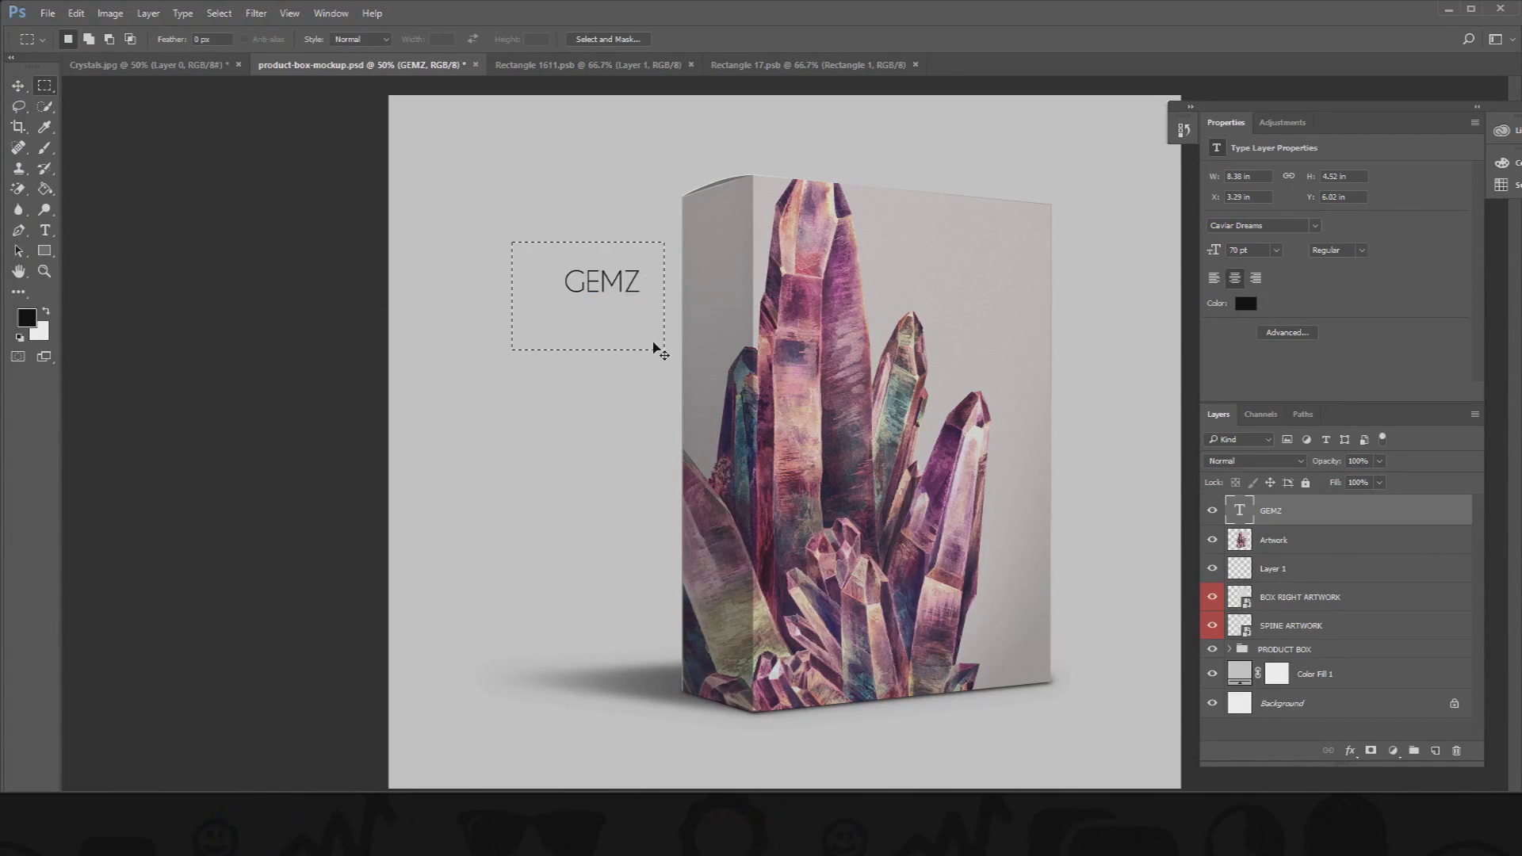
key(ctrl+d)
click(19, 85)
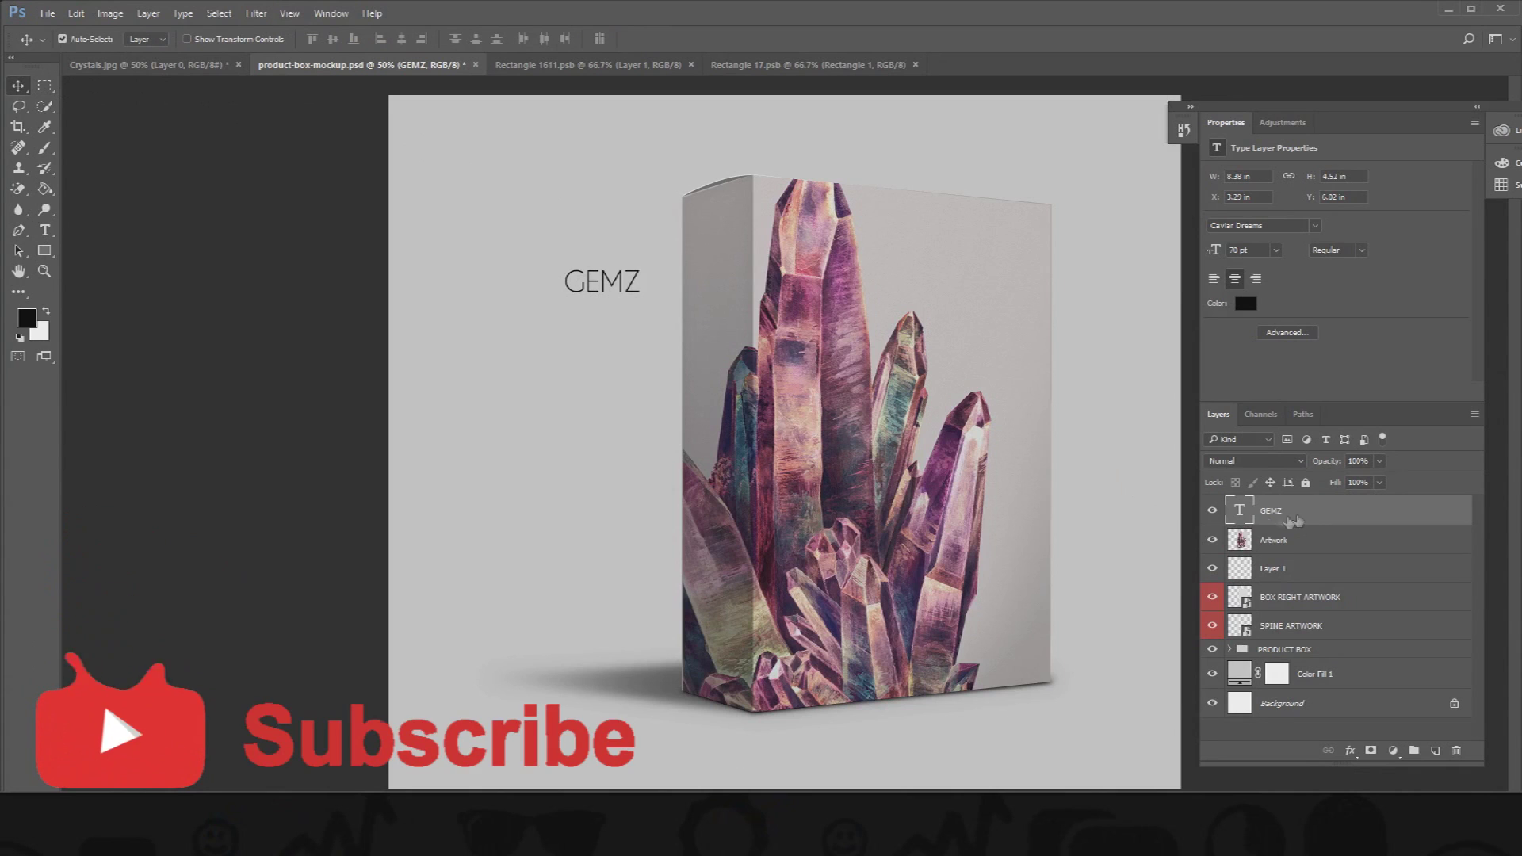
Add an empty Layer 2 beneath the GEMZ text layer and launch Vanishing Point on it
click(1436, 752)
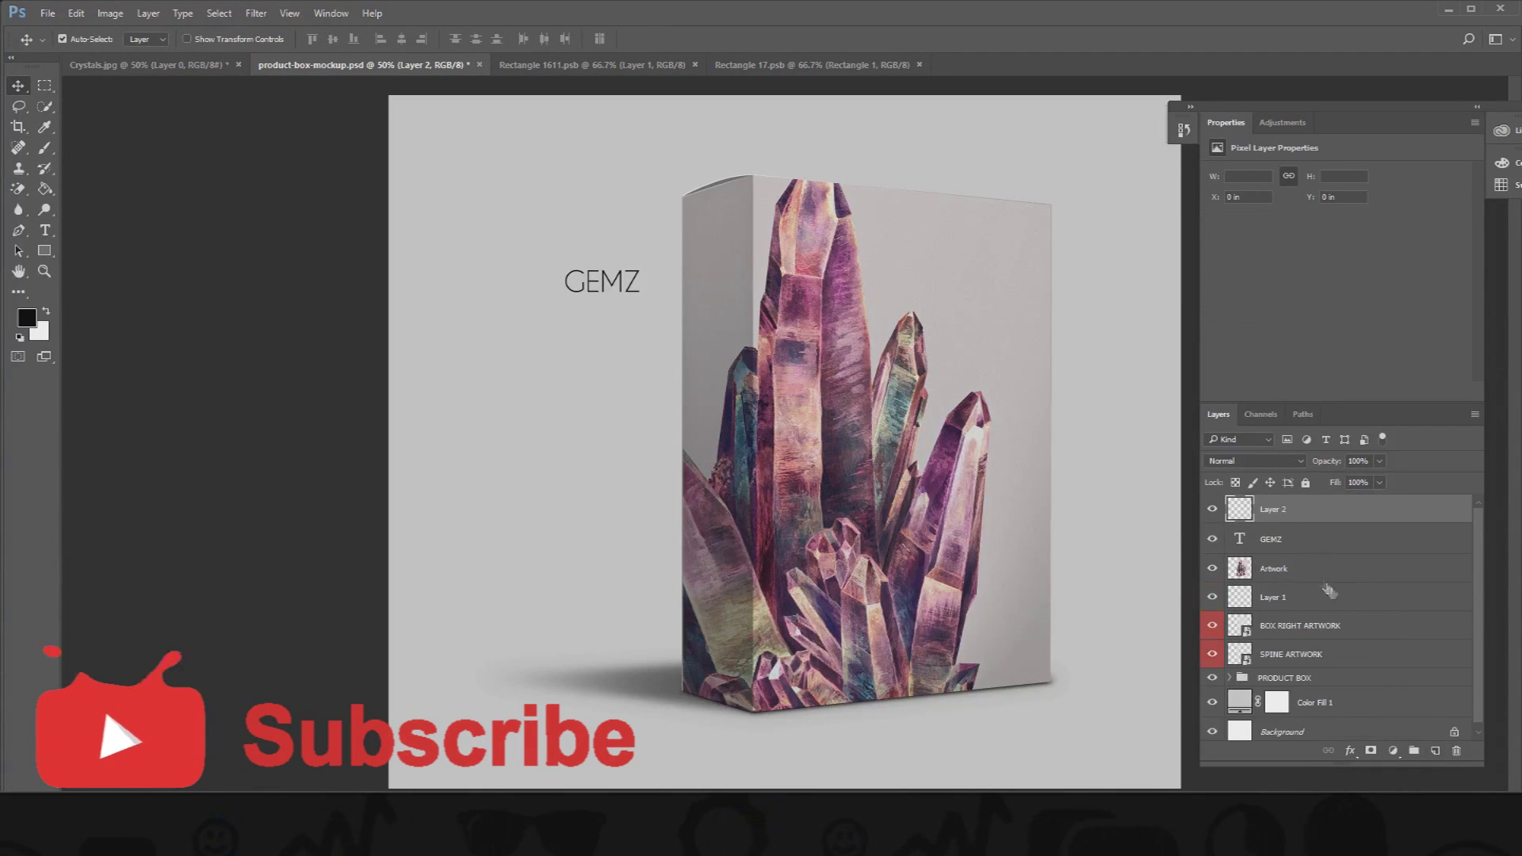
drag(1269, 512, 1272, 547)
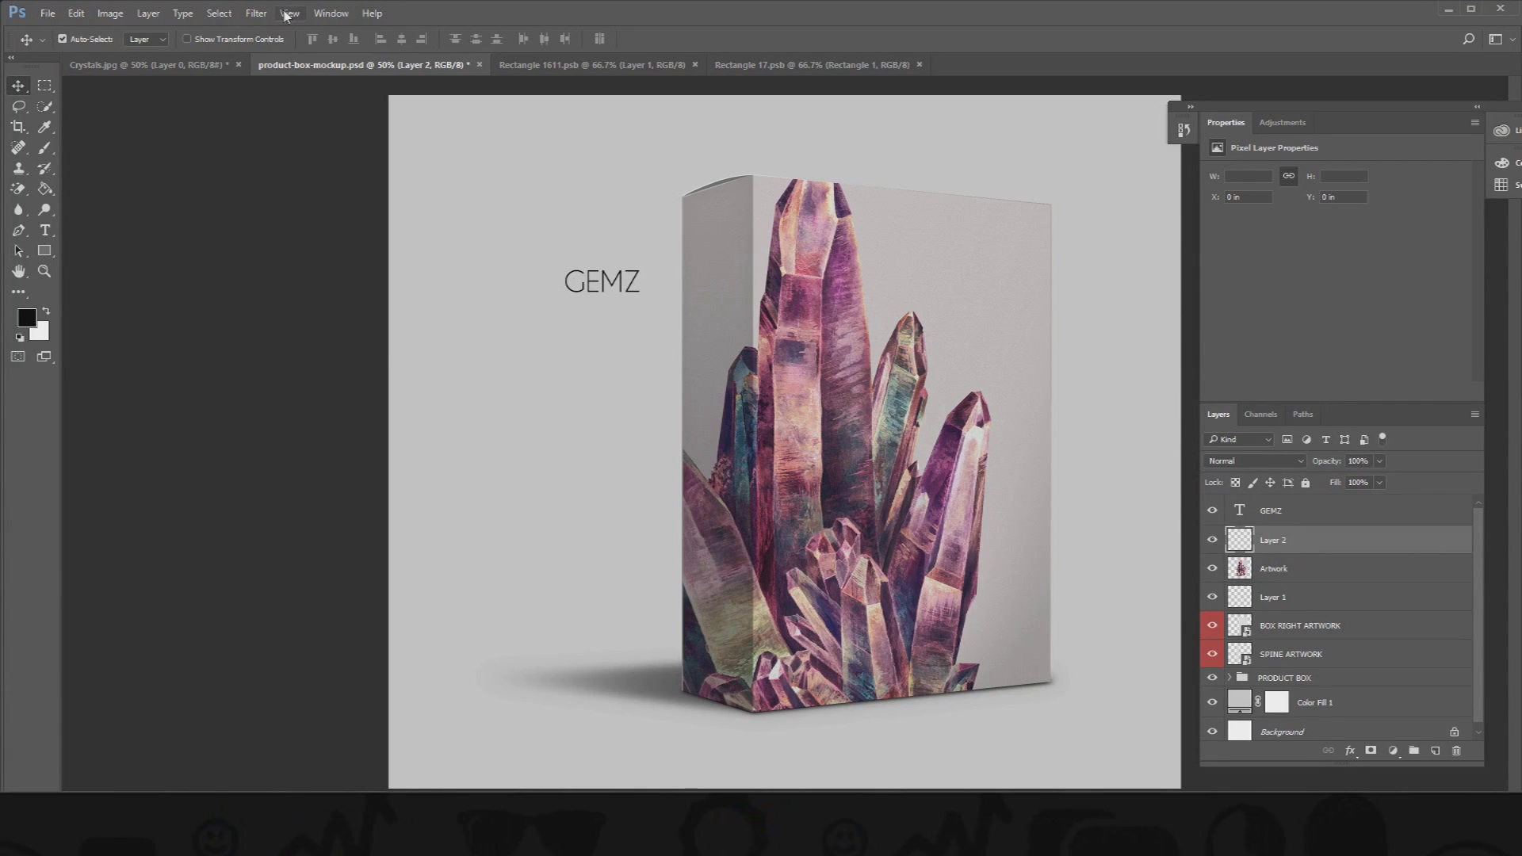
click(256, 14)
click(331, 152)
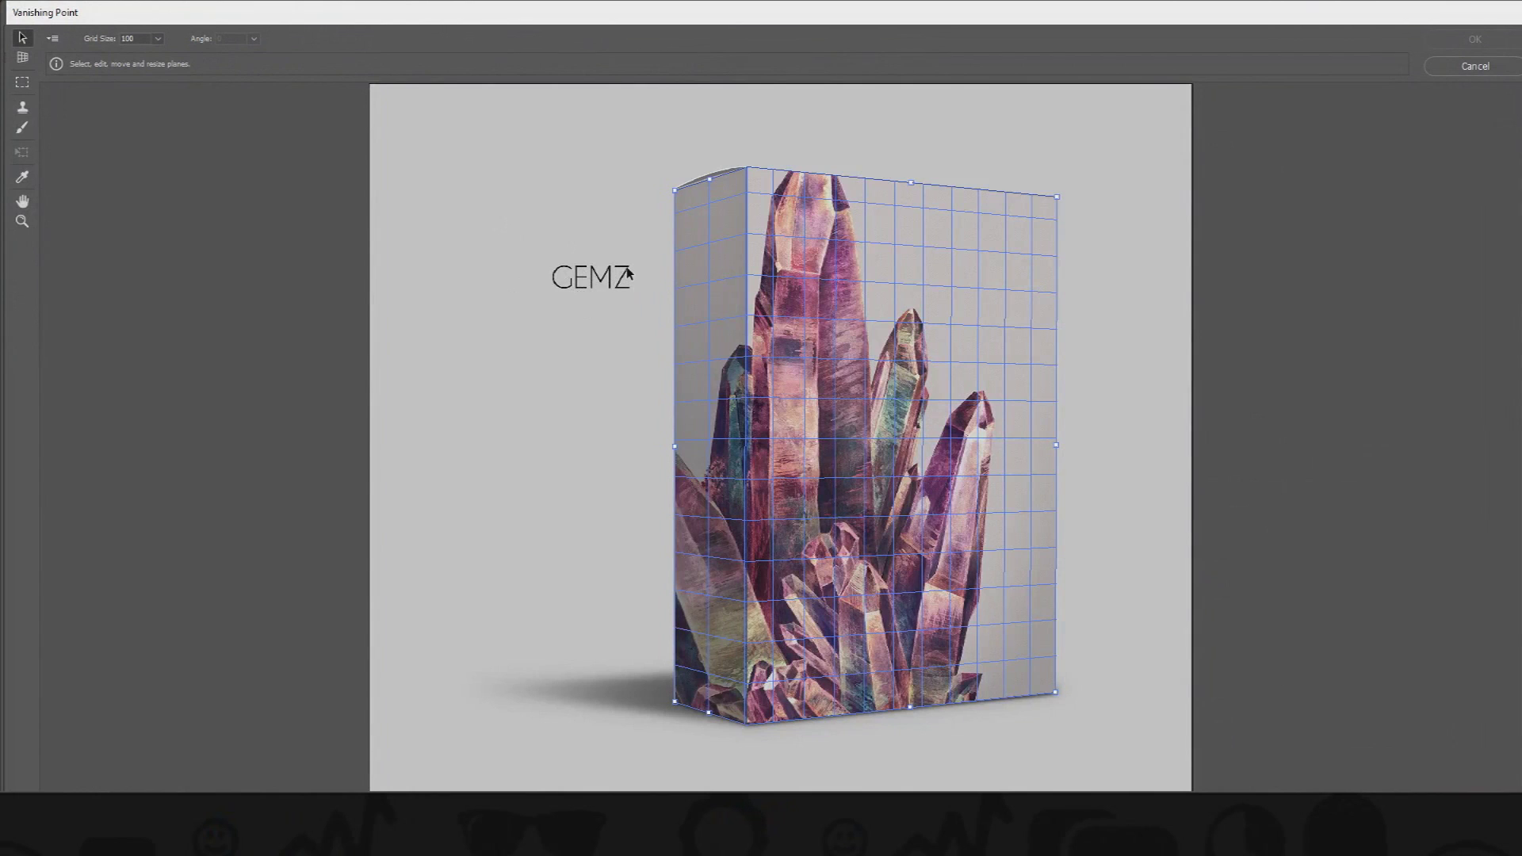
Paste GEMZ into Vanishing Point, drag it onto the upper front plane, and apply
key(ctrl+v)
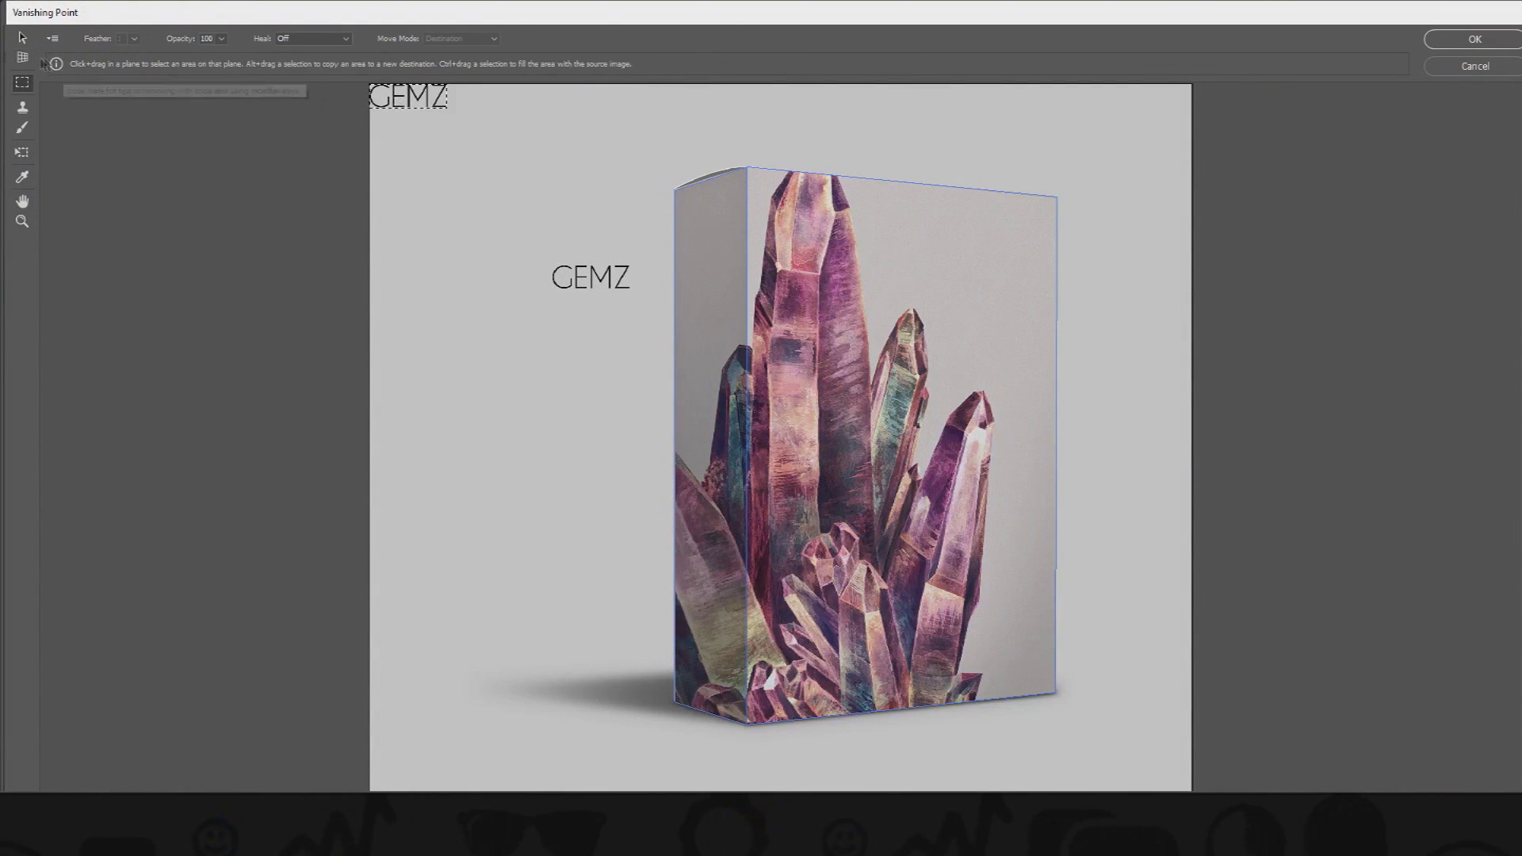
key(v)
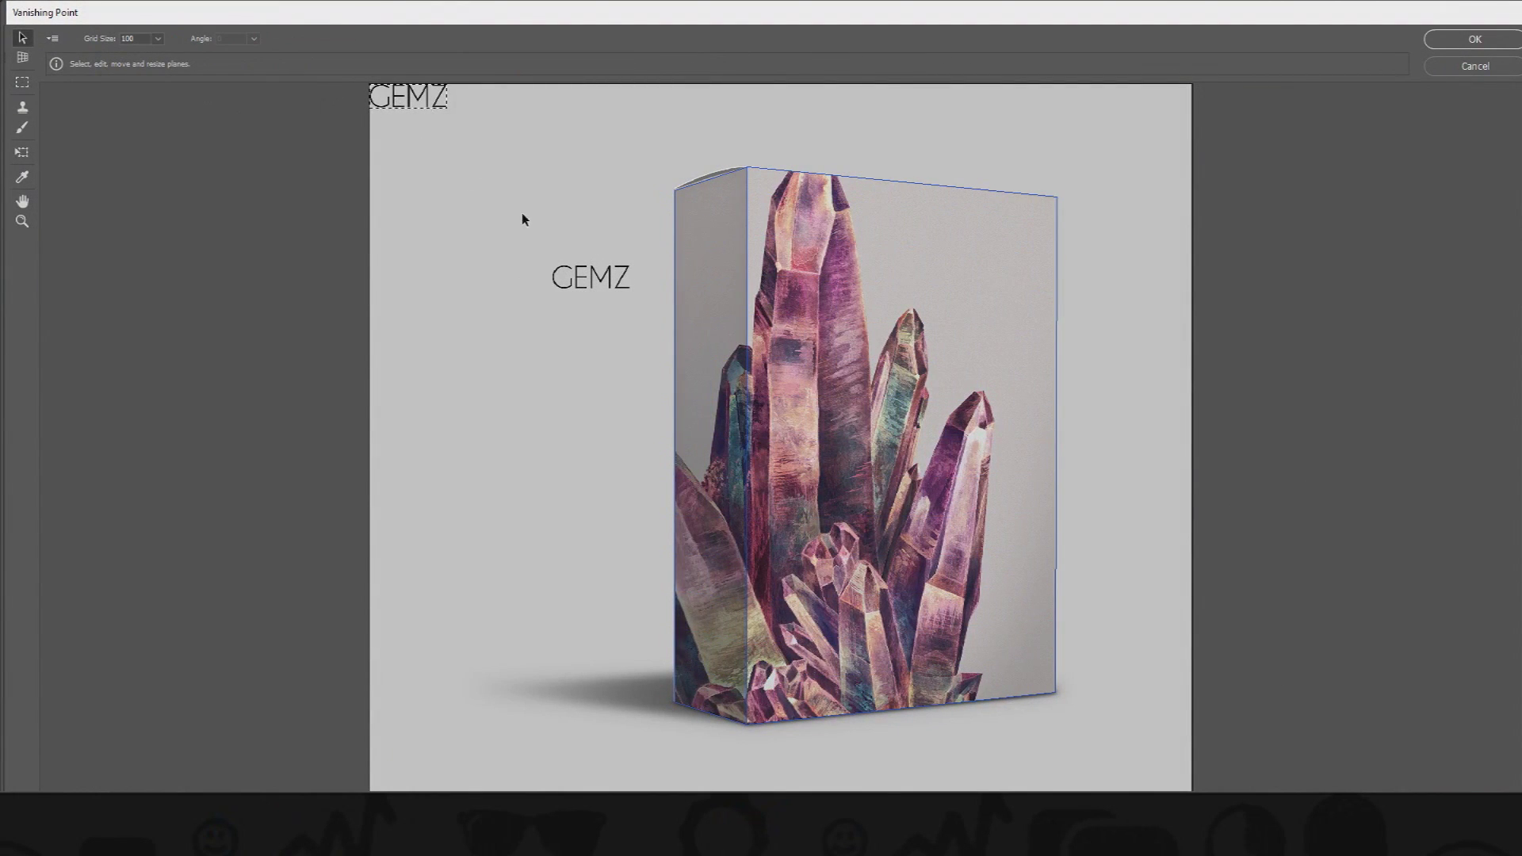
click(22, 82)
mouse_move(441, 97)
mouse_down()
mouse_move(458, 125)
mouse_move(805, 299)
mouse_move(935, 251)
mouse_up()
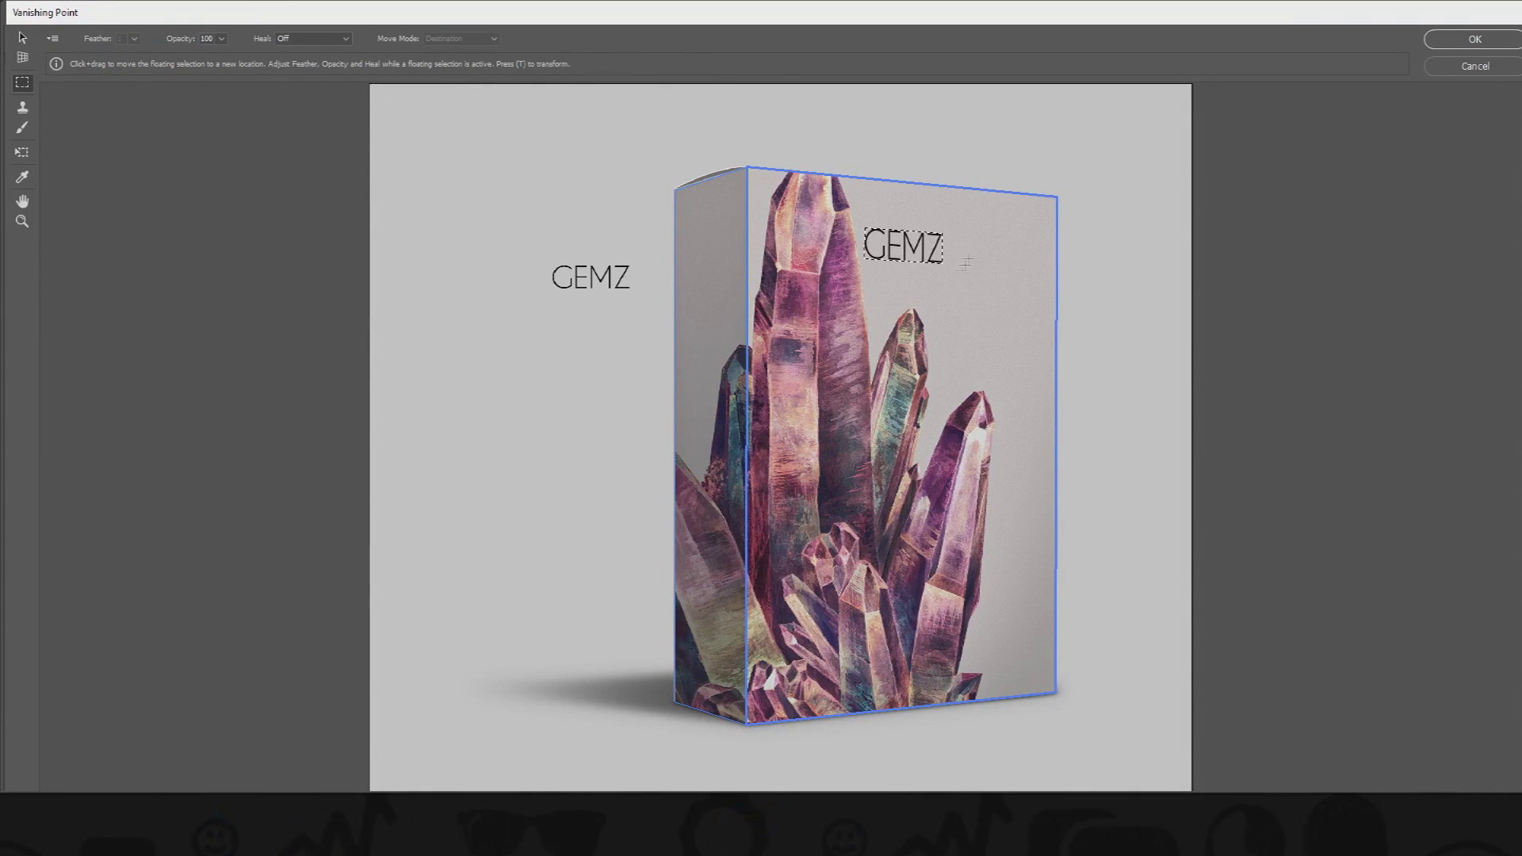
click(1444, 45)
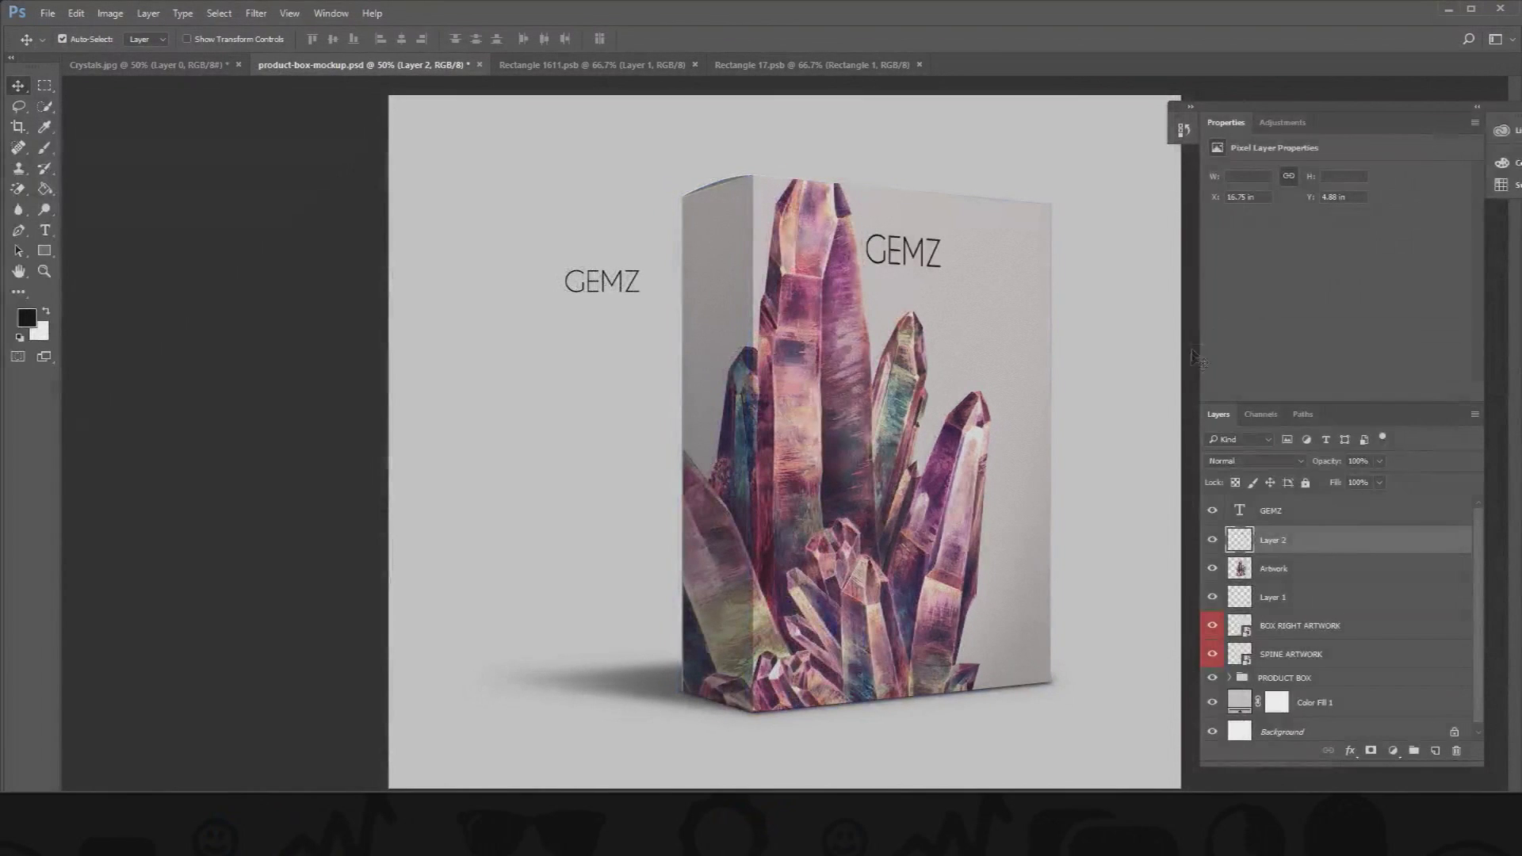
Set Layer 2's blend mode to Multiply and hide the flat GEMZ text layer
click(1253, 462)
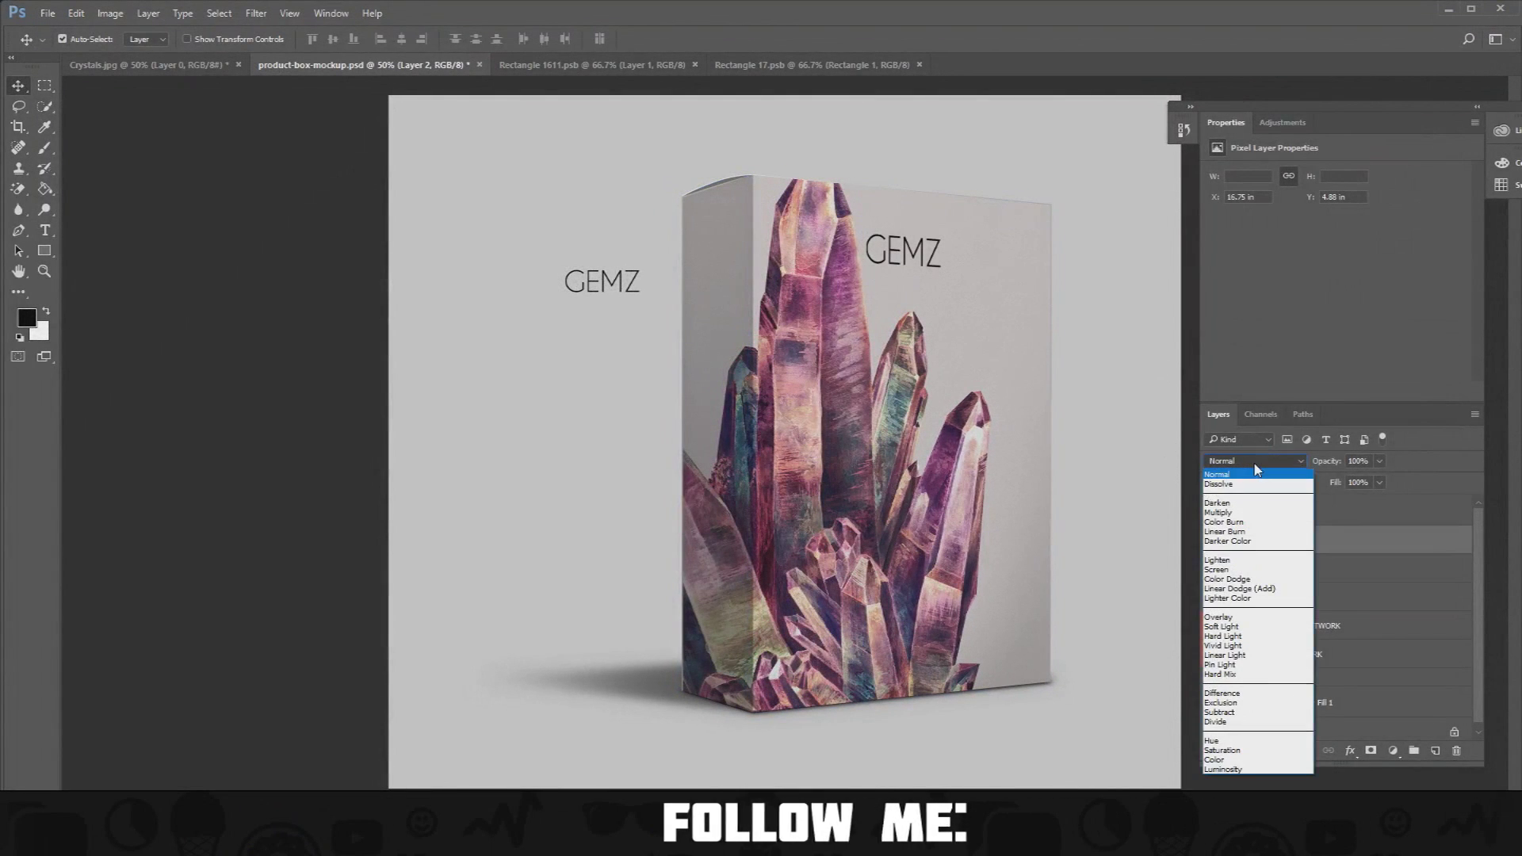
click(1249, 500)
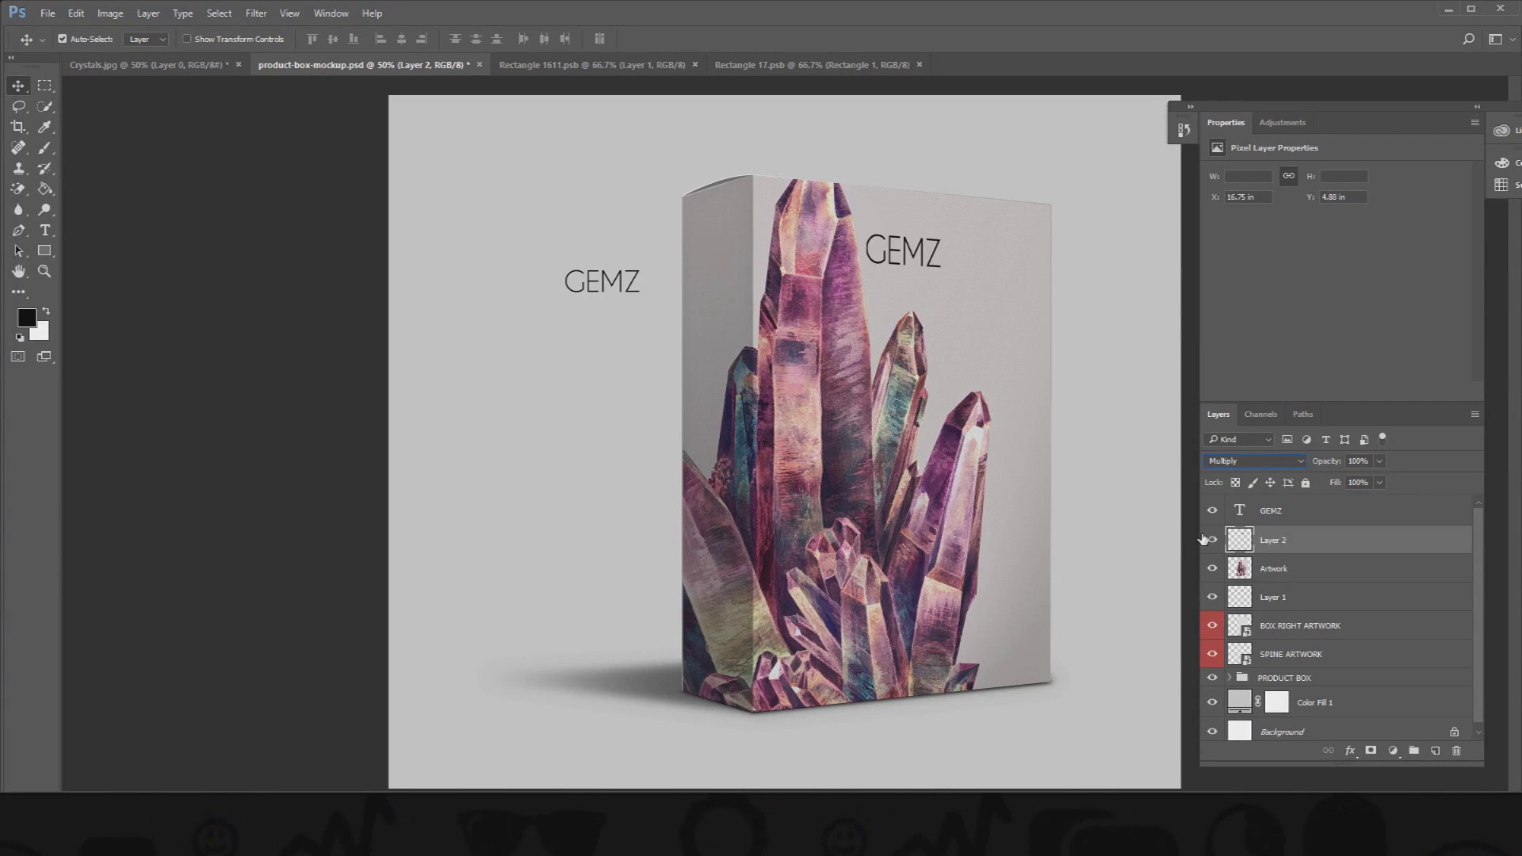
click(1212, 510)
Toggle Layer 2 and Artwork visibility to compare, leaving Layer 2 hidden
click(53, 89)
click(18, 85)
click(1212, 540)
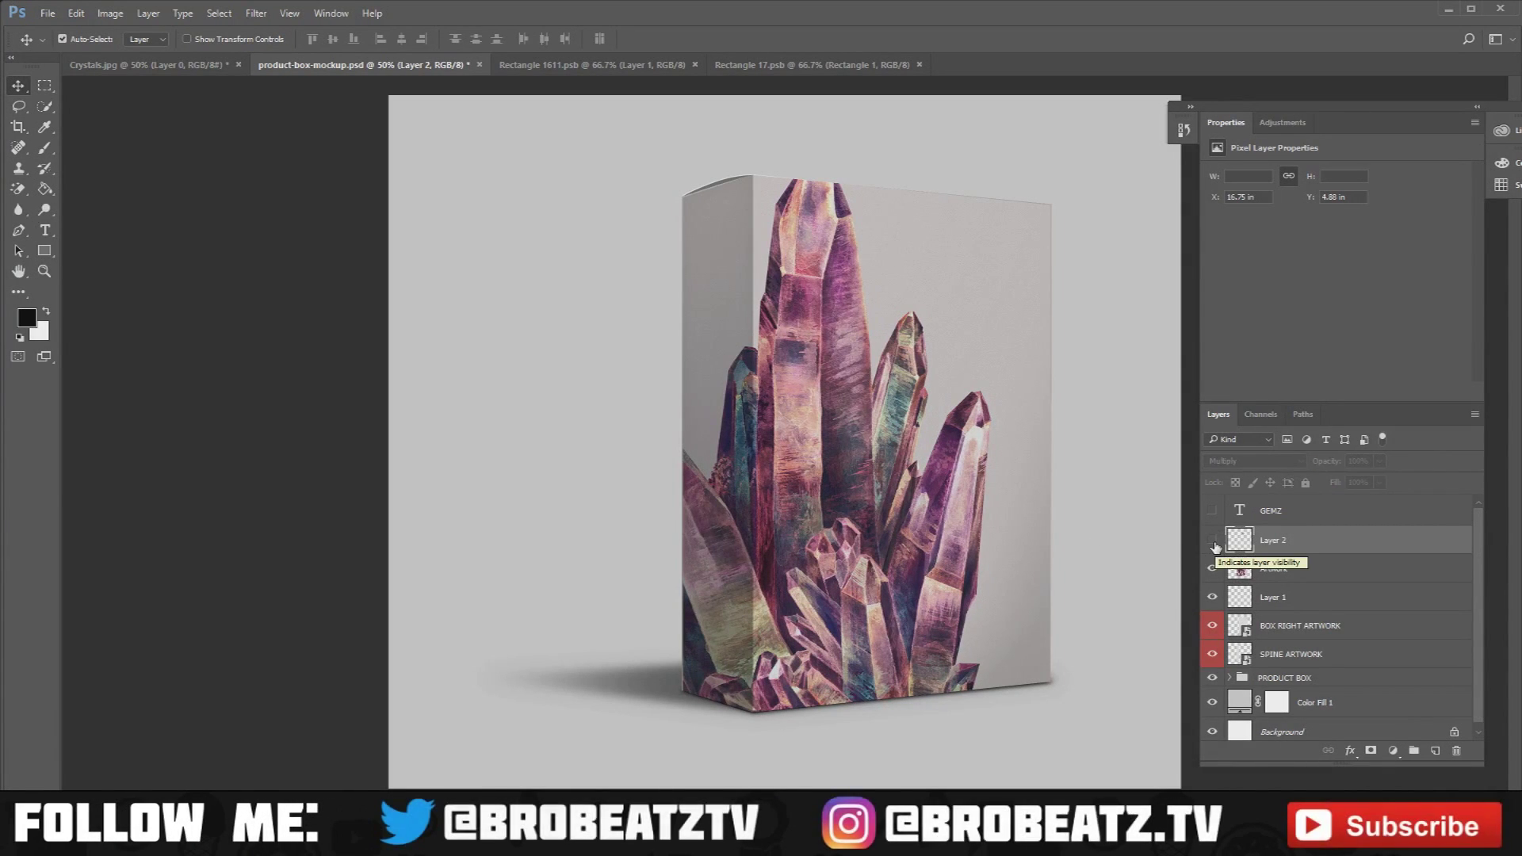
click(1212, 569)
click(1212, 569)
click(1212, 540)
click(1210, 541)
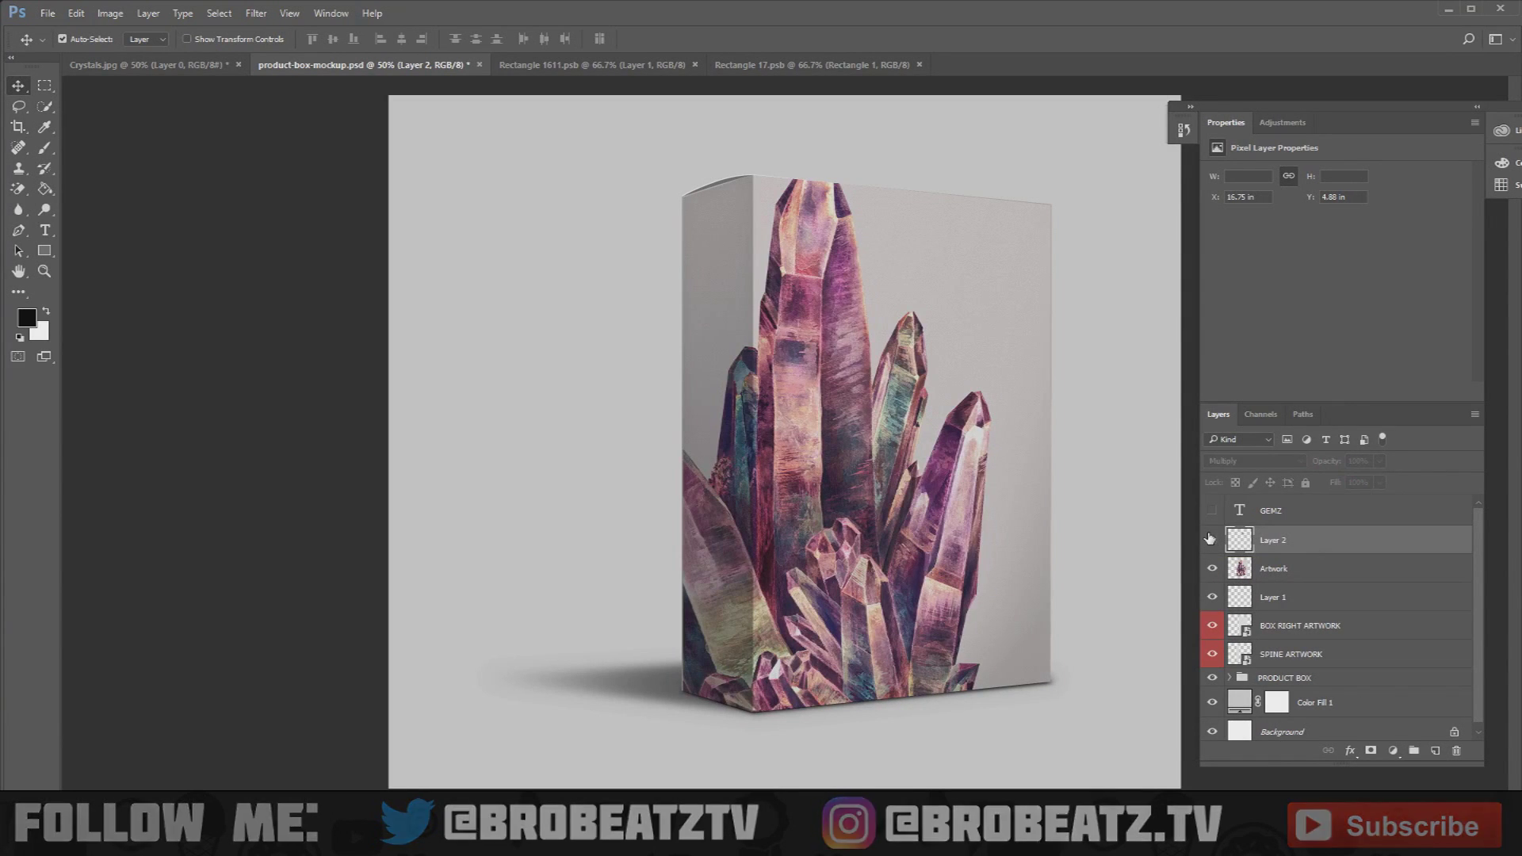